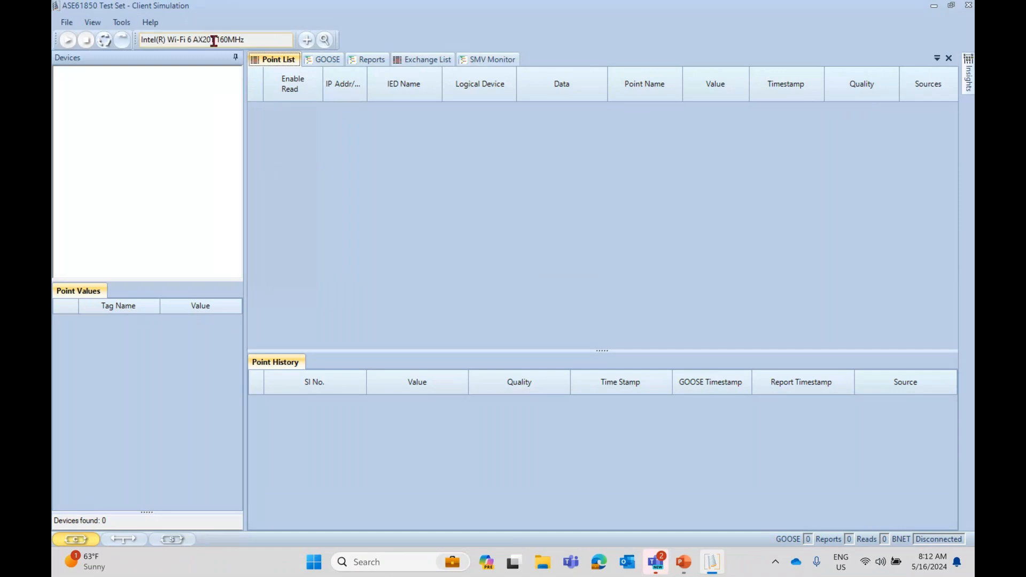
Change the selected network interface card to the Realtek USB GbE Family Controller.
{"action": "left_click", "coordinate": [267, 42]}
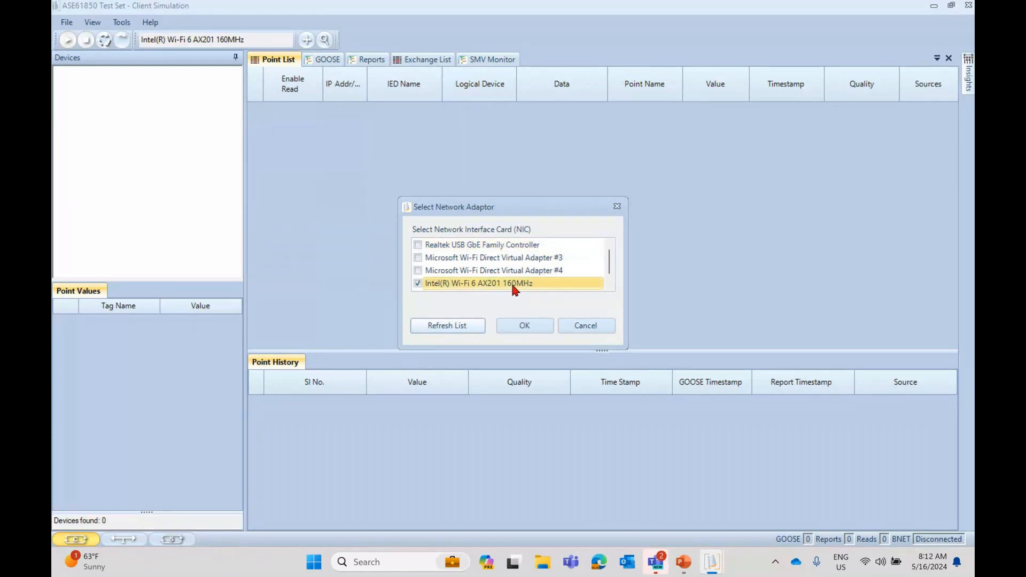
{"action": "left_click", "coordinate": [417, 282]}
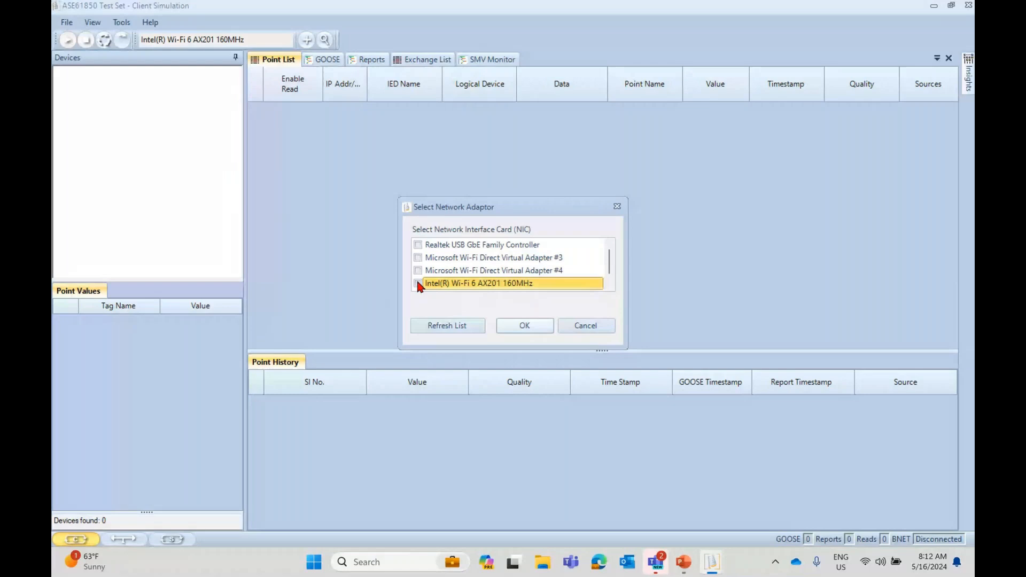
{"action": "left_click", "coordinate": [418, 245]}
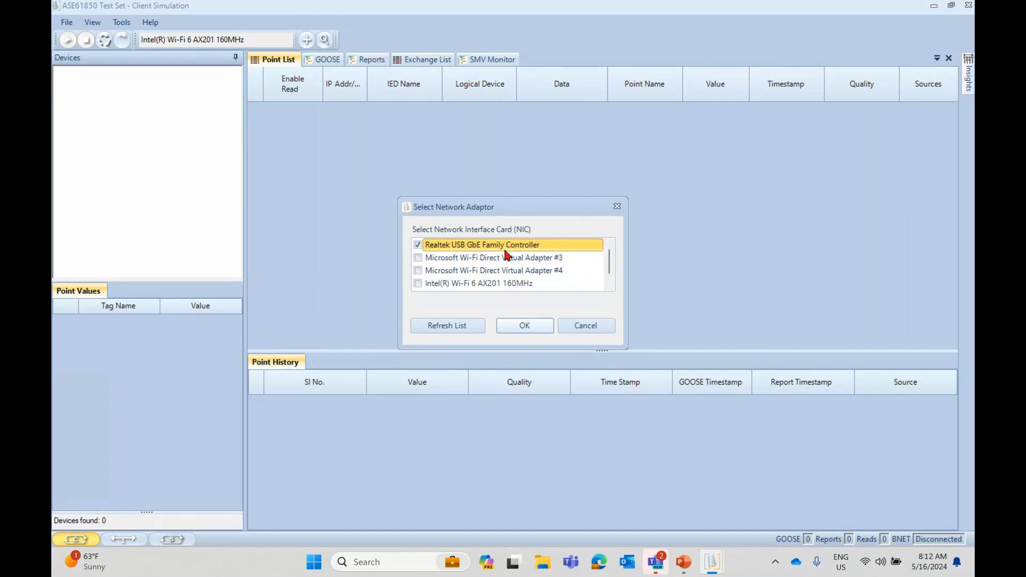
{"action": "left_click", "coordinate": [528, 327]}
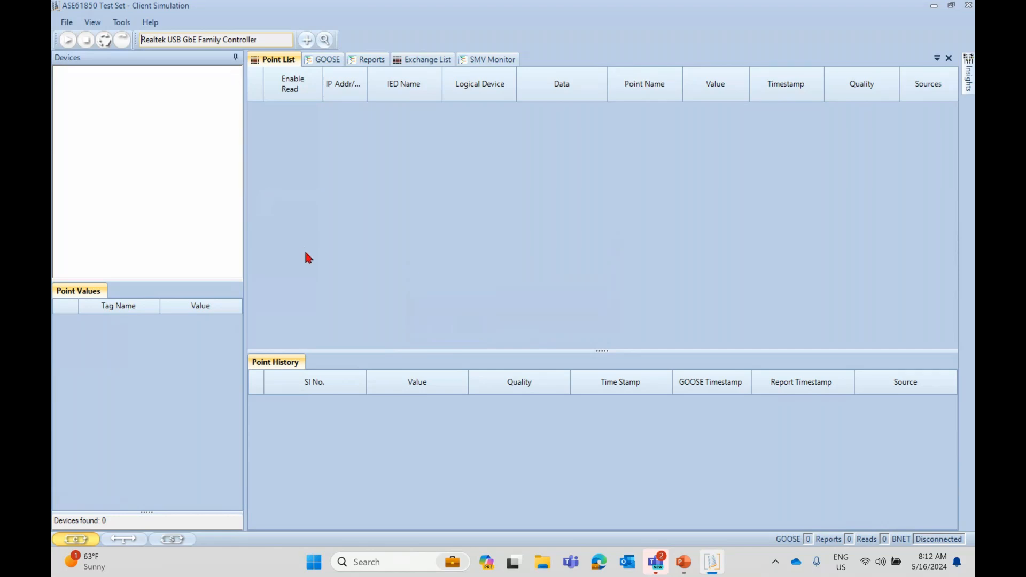
Open the BNET settings and scan the network to connect to the BNET device.
{"action": "left_click", "coordinate": [123, 22]}
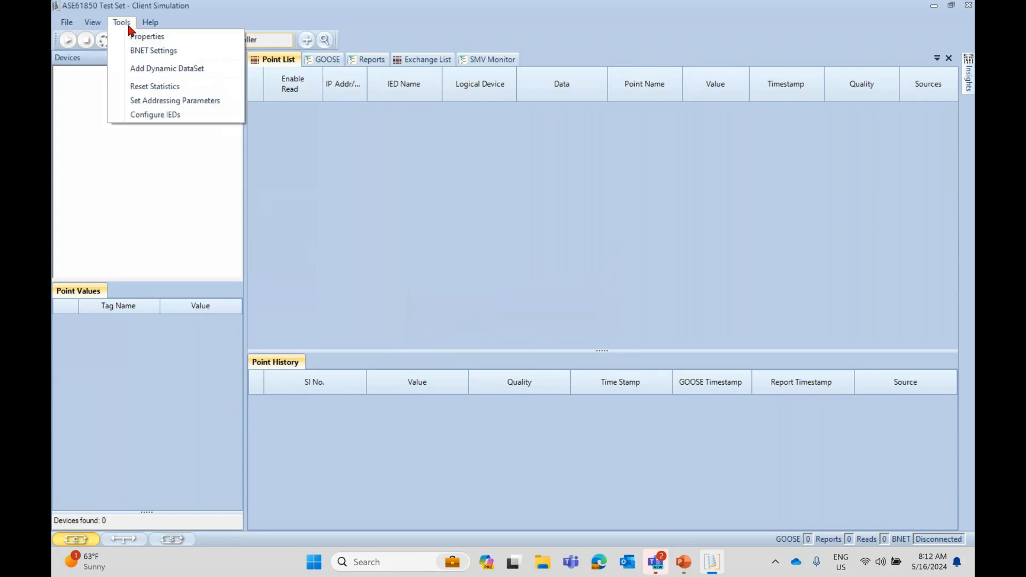
{"action": "left_click", "coordinate": [155, 51]}
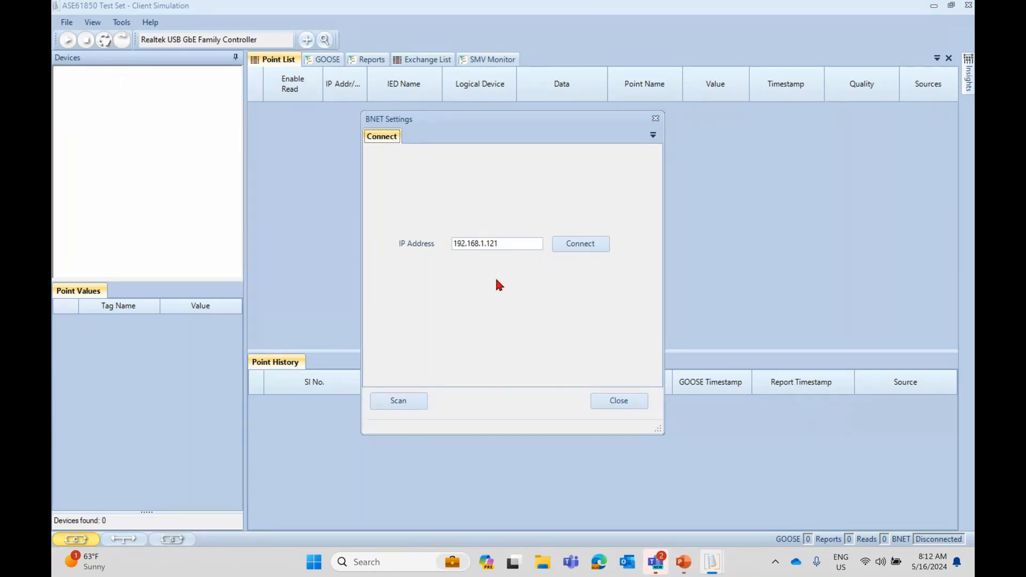
{"action": "left_click", "coordinate": [411, 403]}
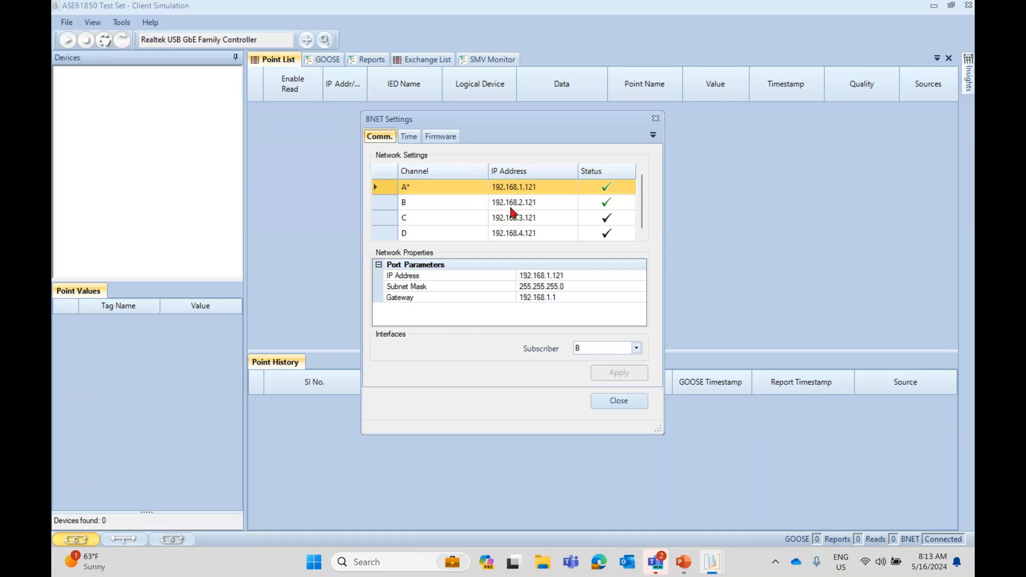
Check channel B's port parameters, and disconnect the BNET device.
{"action": "left_click", "coordinate": [463, 203]}
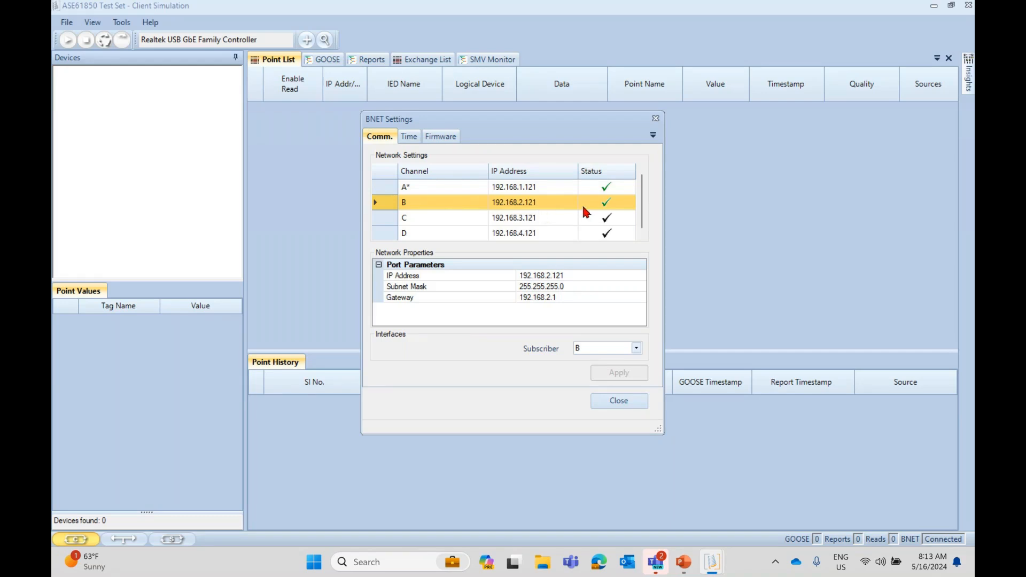
{"action": "right_click", "coordinate": [463, 202]}
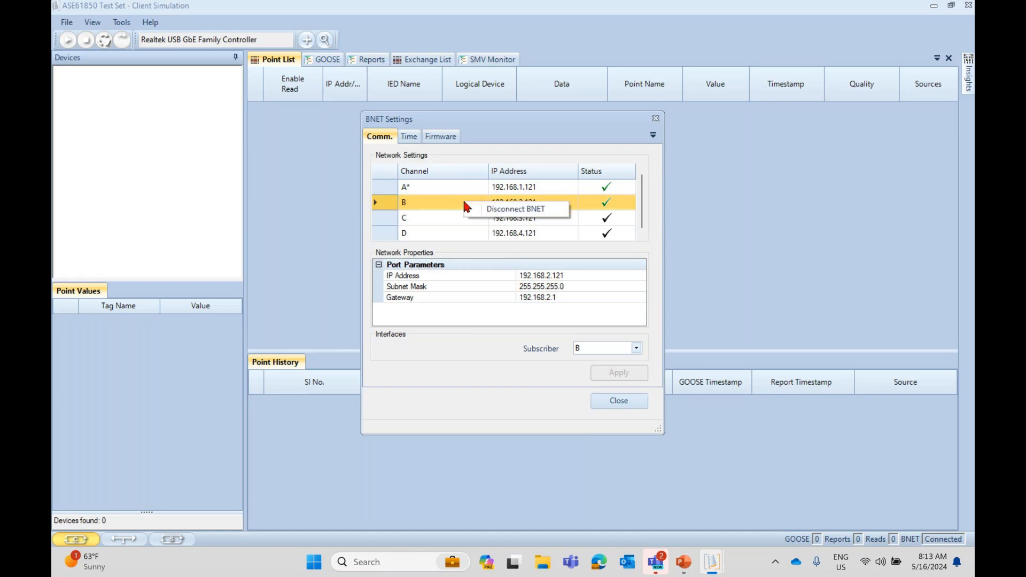
{"action": "left_click", "coordinate": [496, 214]}
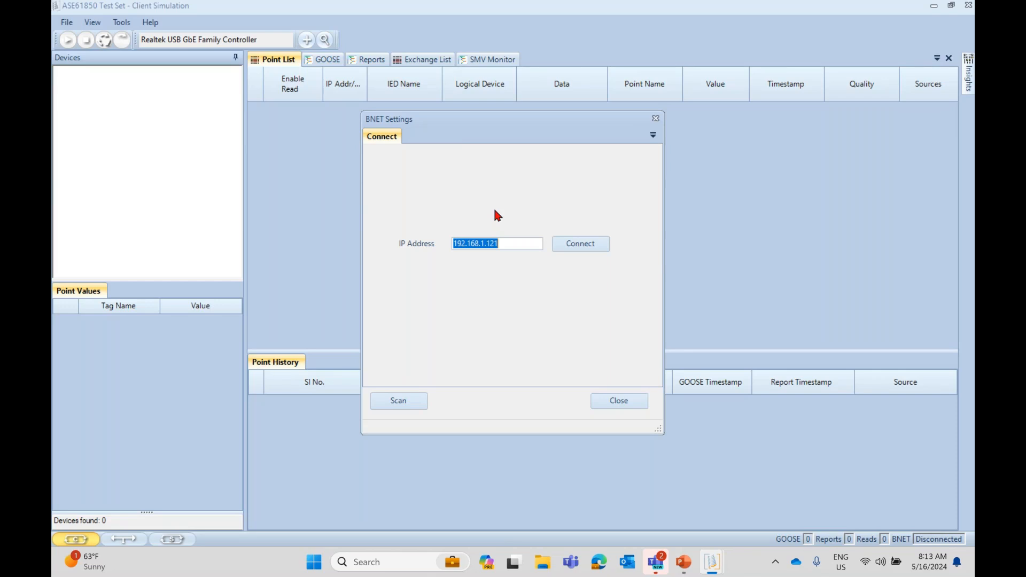
Scan for available BNET devices again, repeating the scan until the BNET is reconnected.
{"action": "left_click", "coordinate": [400, 401]}
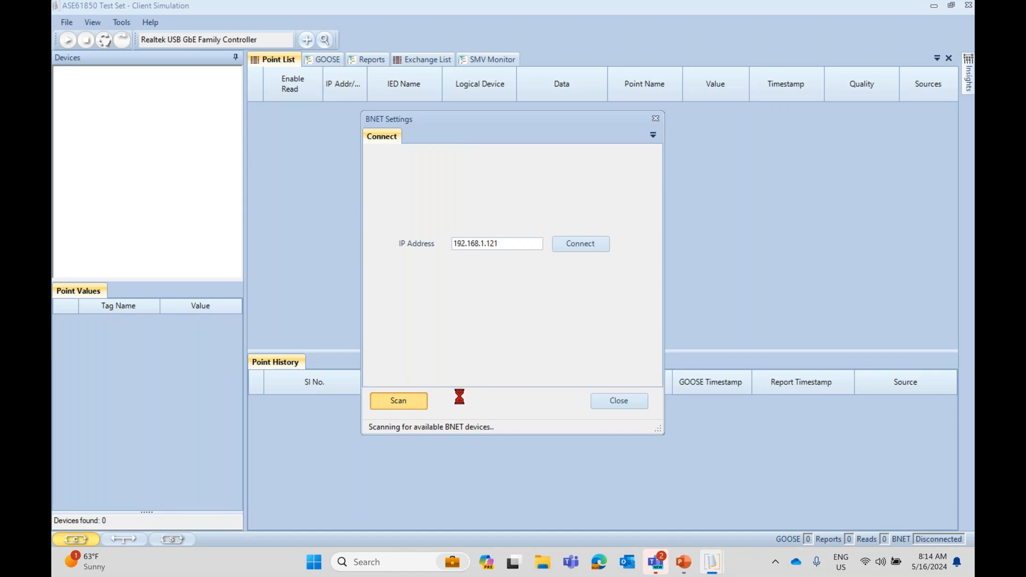
{"action": "mouse_move", "coordinate": [439, 408]}
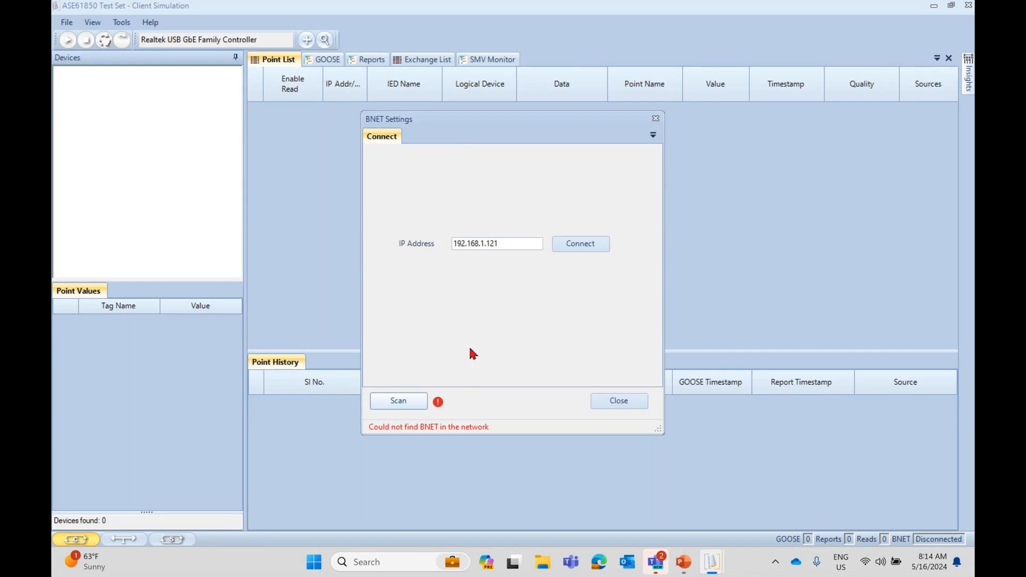
{"action": "left_click", "coordinate": [404, 397]}
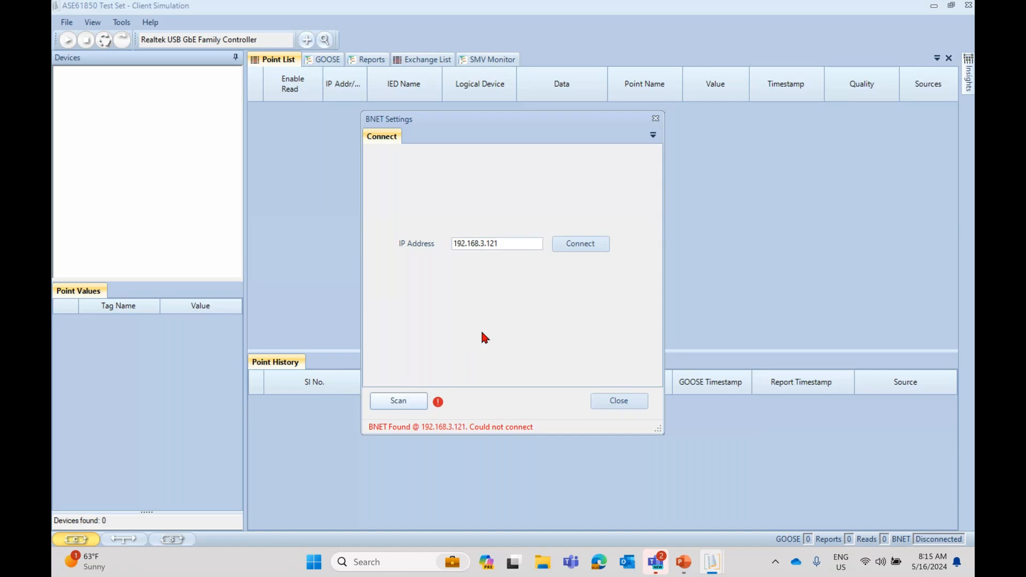
{"action": "left_click", "coordinate": [412, 402]}
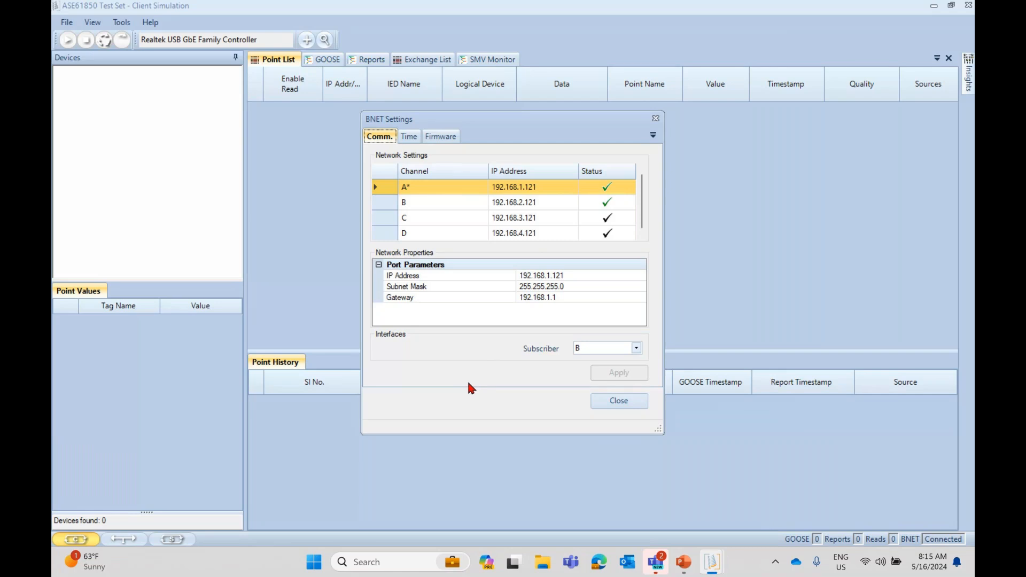
Examine the port parameters of BNET channels B, C and D.
{"action": "left_click", "coordinate": [410, 203]}
{"action": "left_click", "coordinate": [419, 218]}
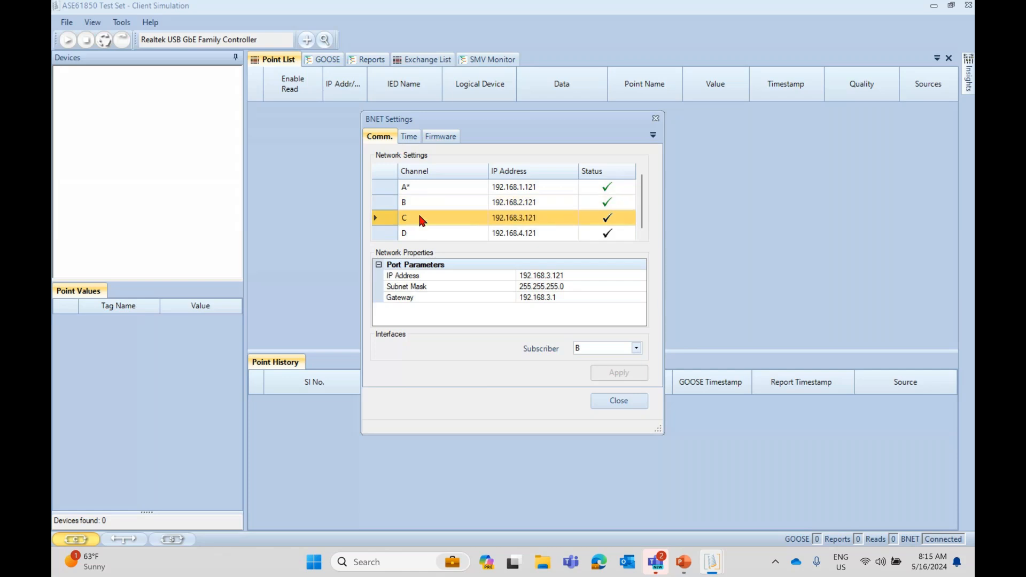
{"action": "left_click", "coordinate": [429, 232]}
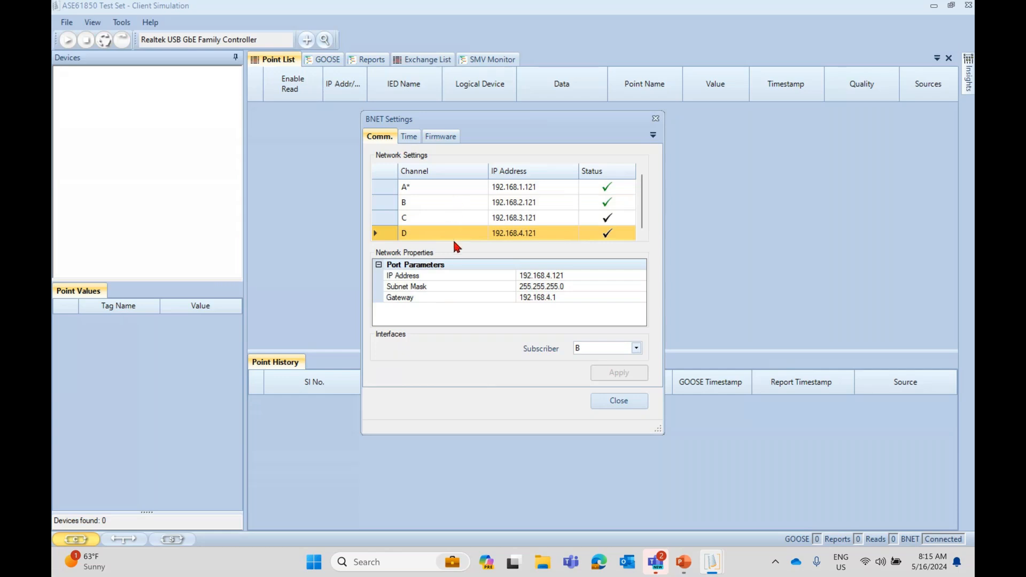
Review the BNET time settings and the available time sync sources, keeping NTP selected.
{"action": "left_click", "coordinate": [410, 137]}
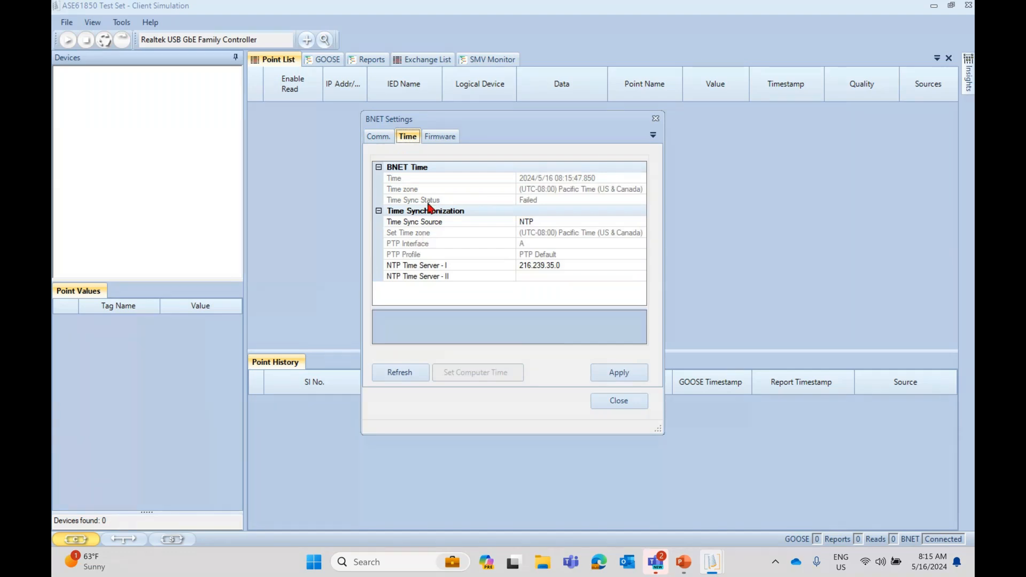
{"action": "left_click", "coordinate": [528, 224]}
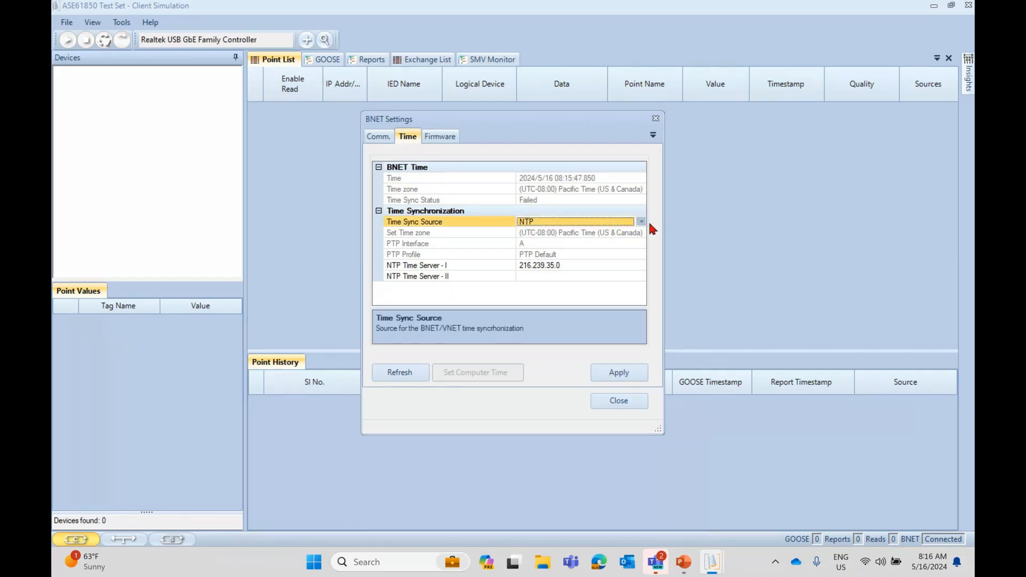
{"action": "left_click", "coordinate": [641, 222]}
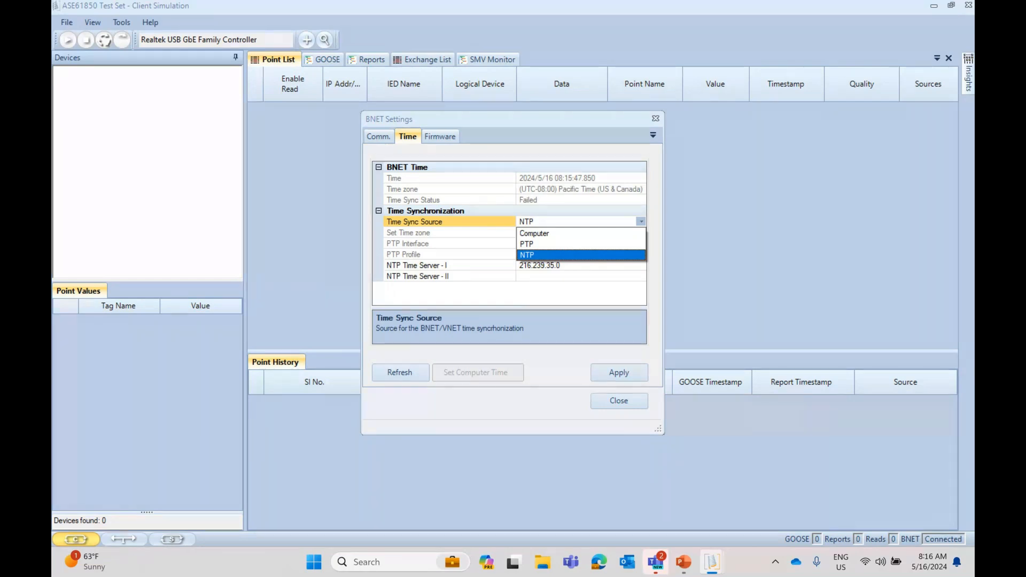
{"action": "left_click", "coordinate": [550, 255]}
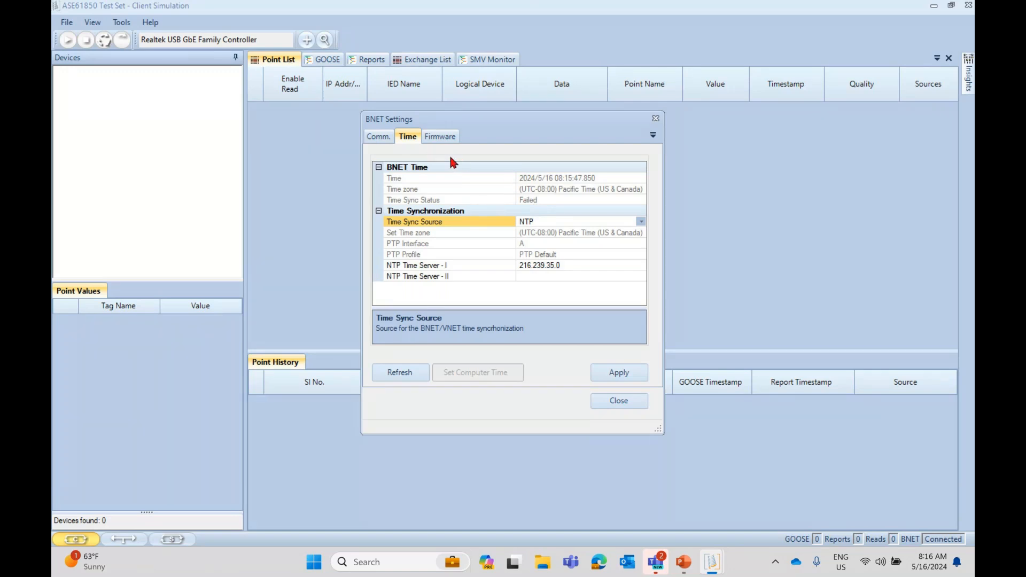
Review the BNET firmware's device information, and return to the BNET network settings.
{"action": "left_click", "coordinate": [440, 136]}
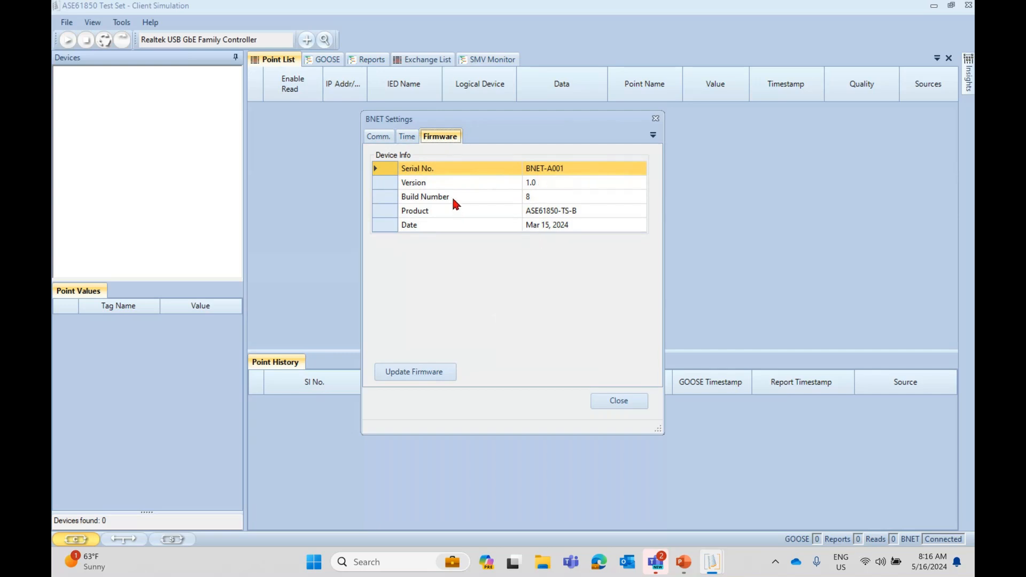
{"action": "left_click", "coordinate": [454, 227]}
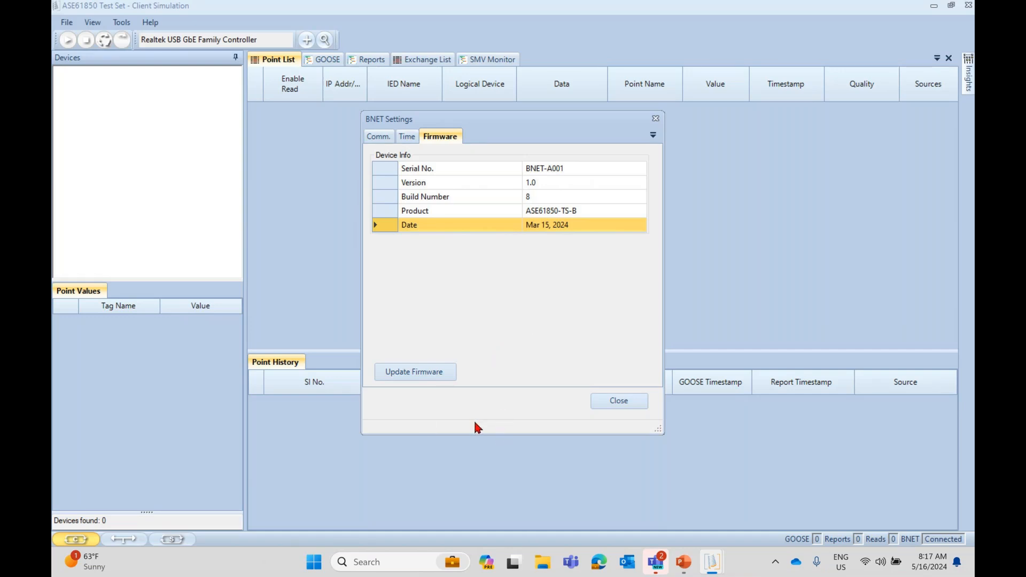
{"action": "left_click", "coordinate": [387, 135]}
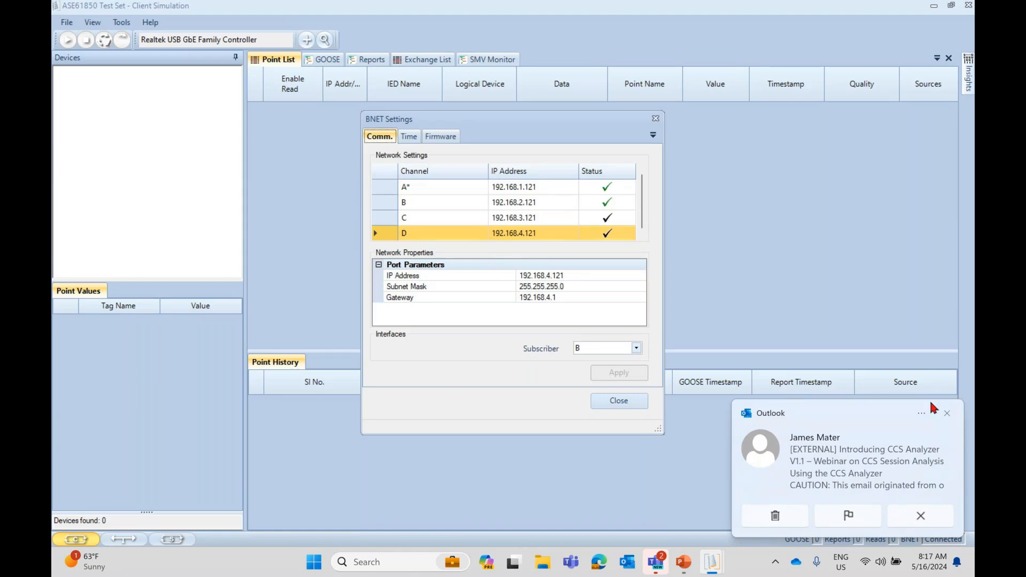
{"action": "left_click", "coordinate": [947, 415]}
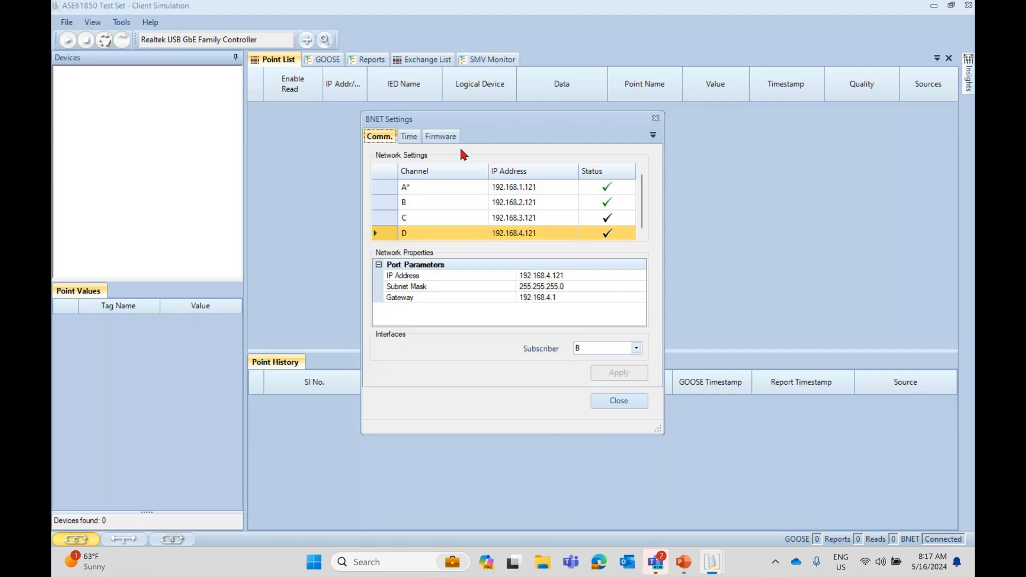
Examine the BNET time synchronization settings and the choices offered for the time sync source.
{"action": "left_click", "coordinate": [409, 136]}
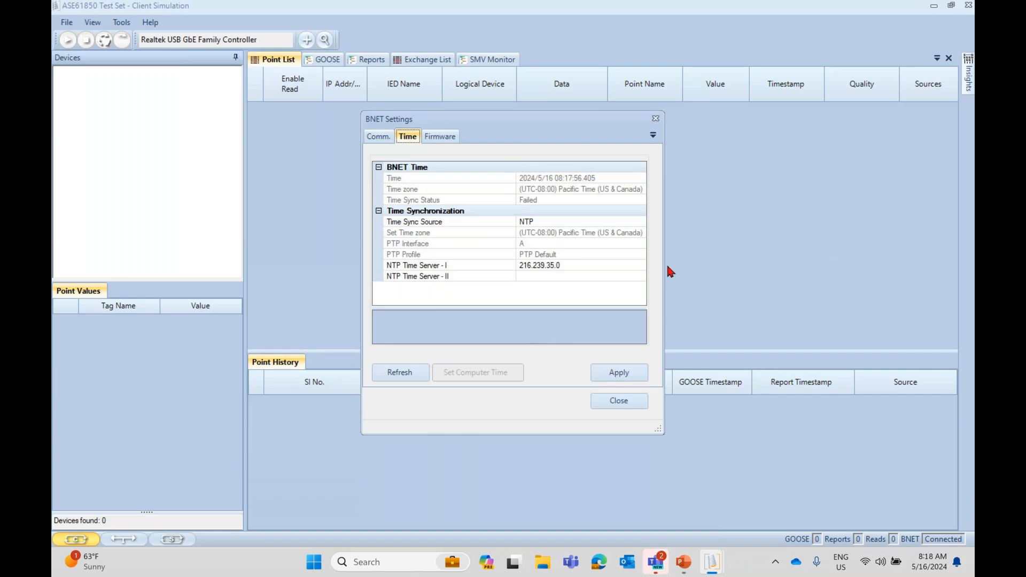
{"action": "left_click", "coordinate": [624, 223]}
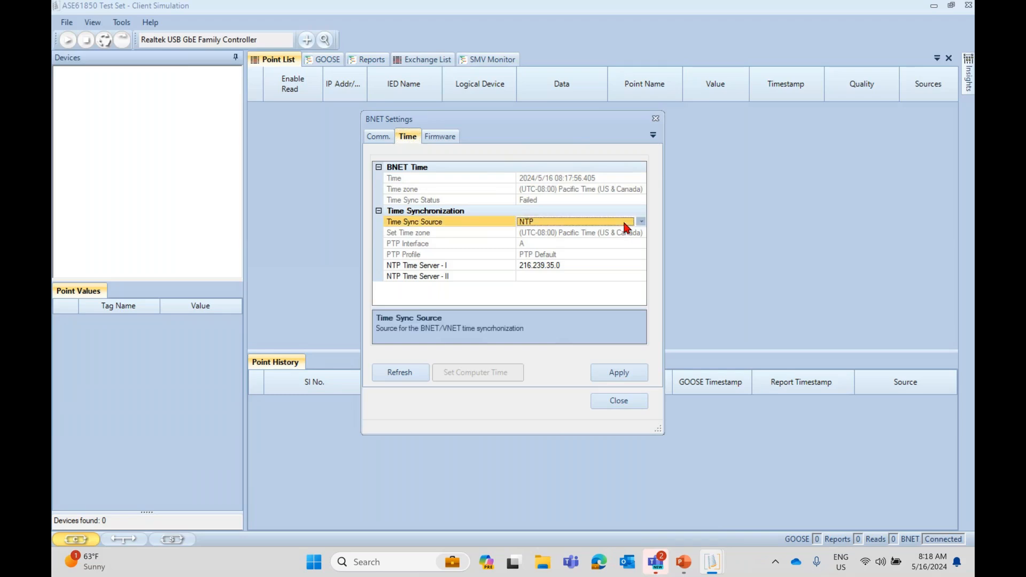
{"action": "left_click", "coordinate": [640, 221]}
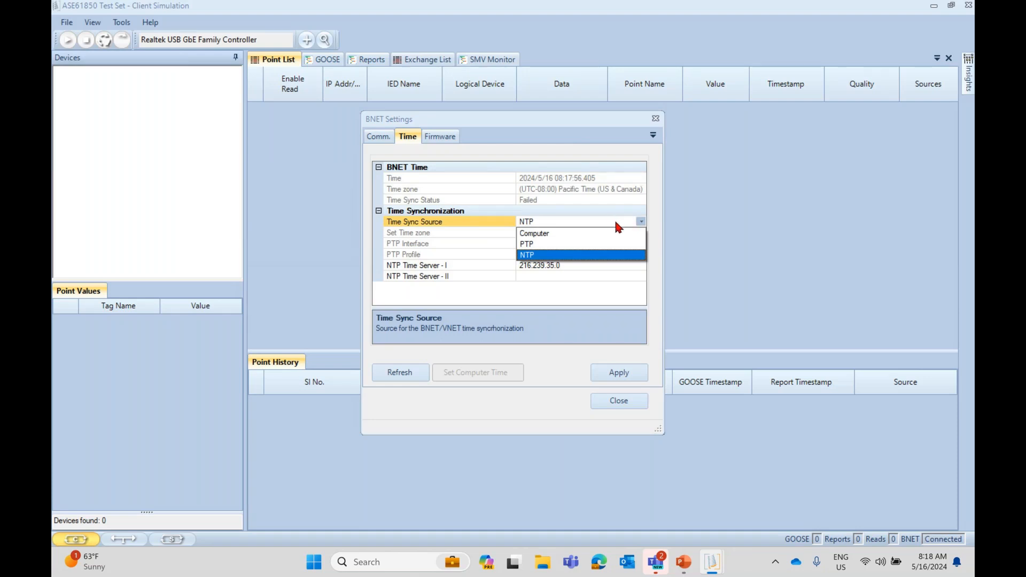
{"action": "left_click", "coordinate": [615, 224]}
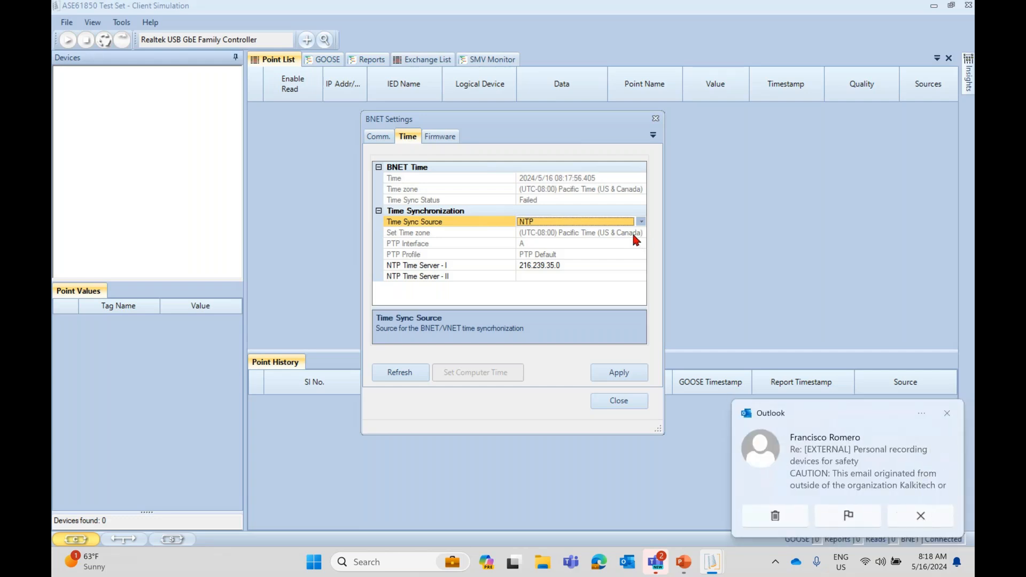
{"action": "left_click", "coordinate": [949, 414]}
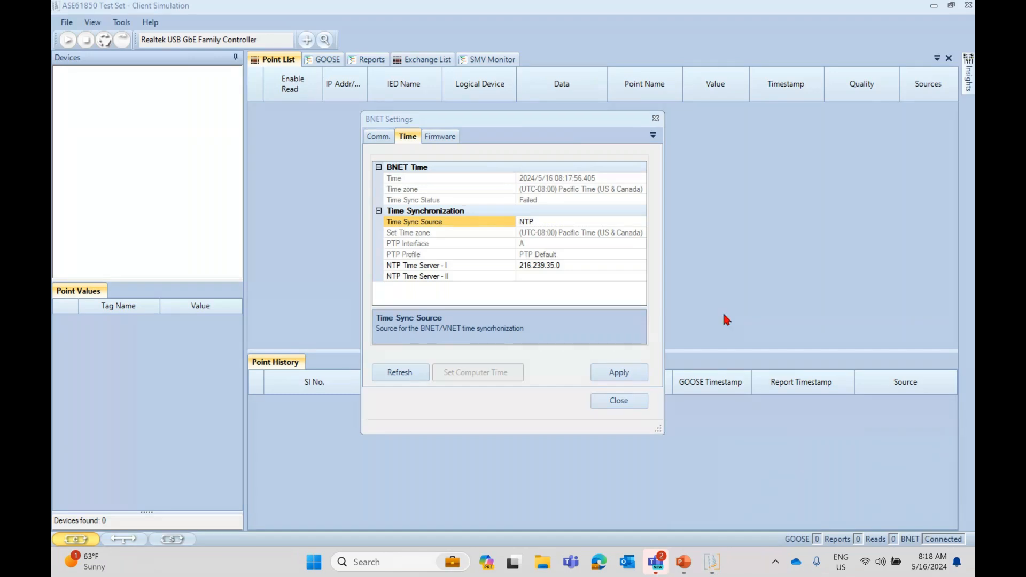
{"action": "left_click", "coordinate": [651, 259]}
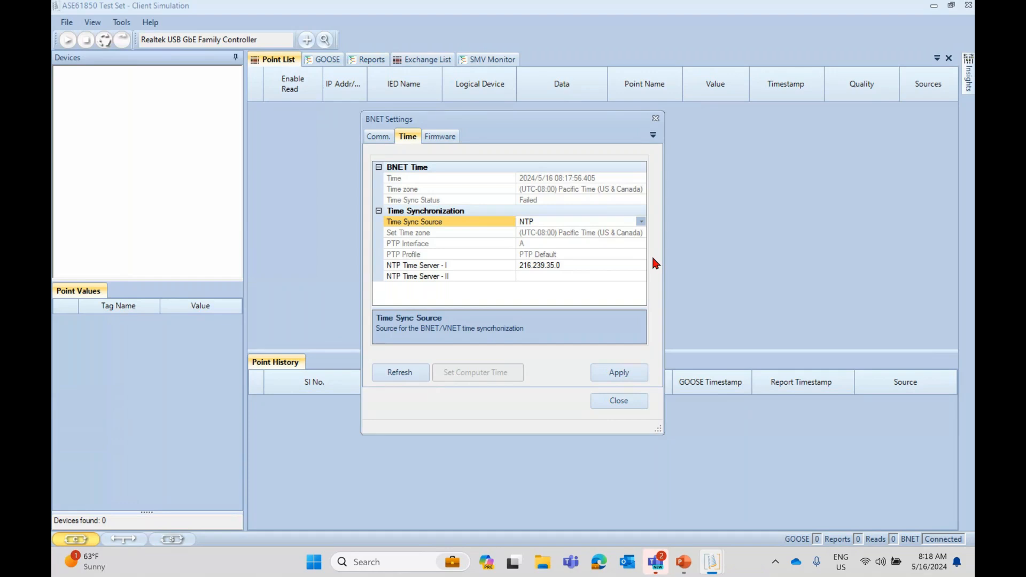
{"action": "left_click", "coordinate": [641, 225]}
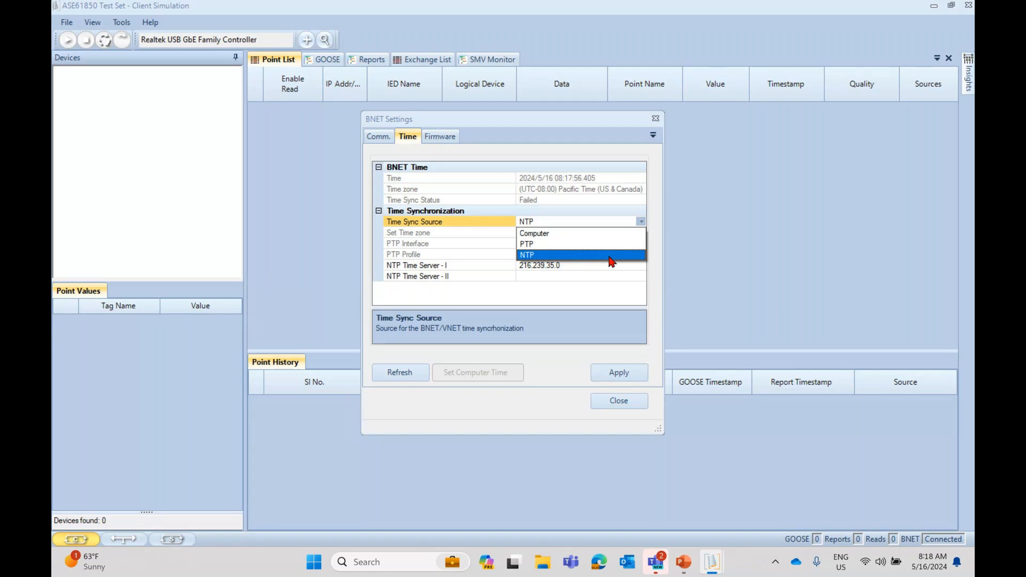
{"action": "left_click", "coordinate": [651, 256]}
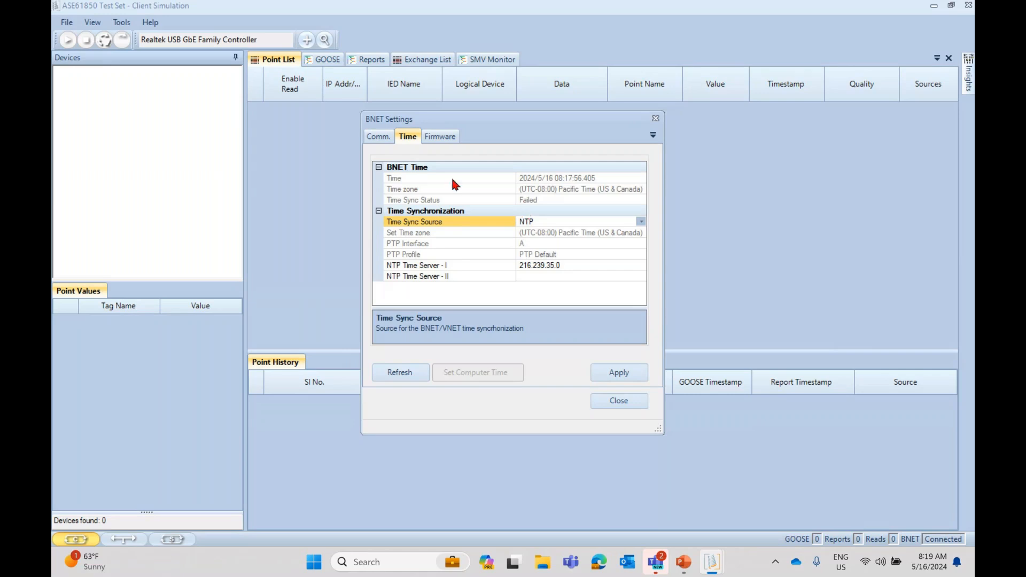
Close the BNET settings after a last look at the network channels, and switch the test set to Server Simulation mode.
{"action": "left_click", "coordinate": [379, 137]}
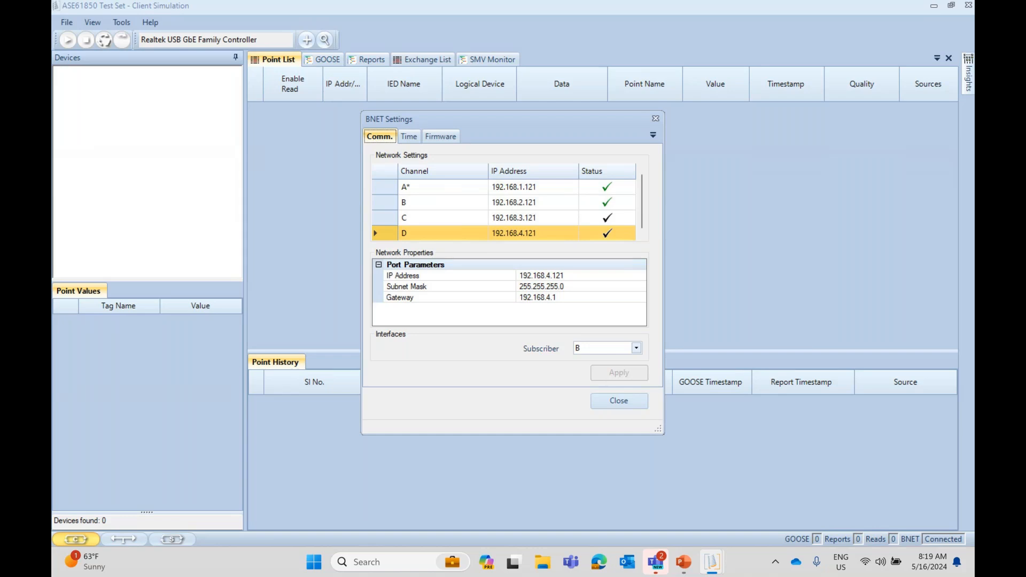
{"action": "left_click", "coordinate": [656, 122]}
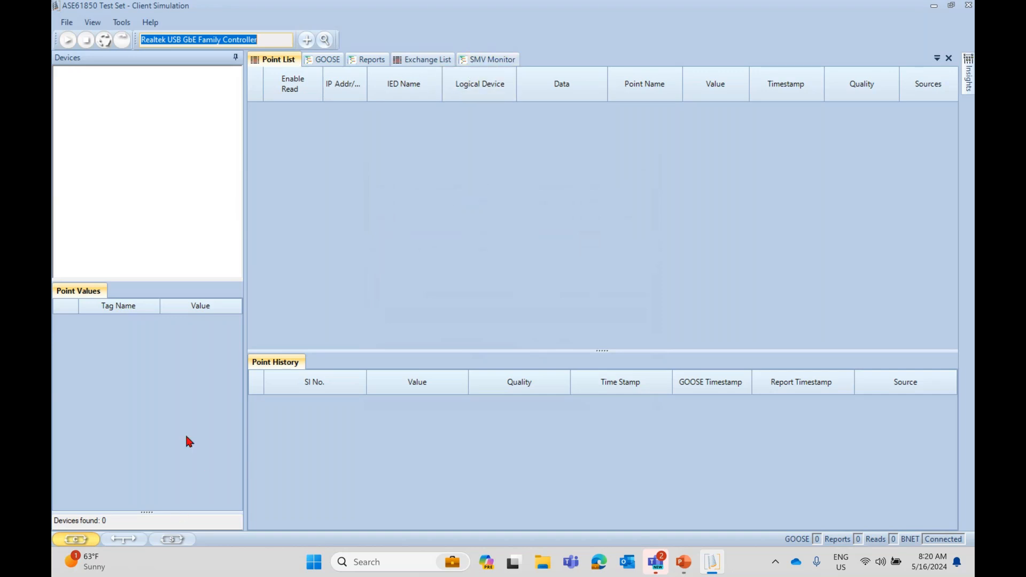
{"action": "left_click", "coordinate": [184, 541]}
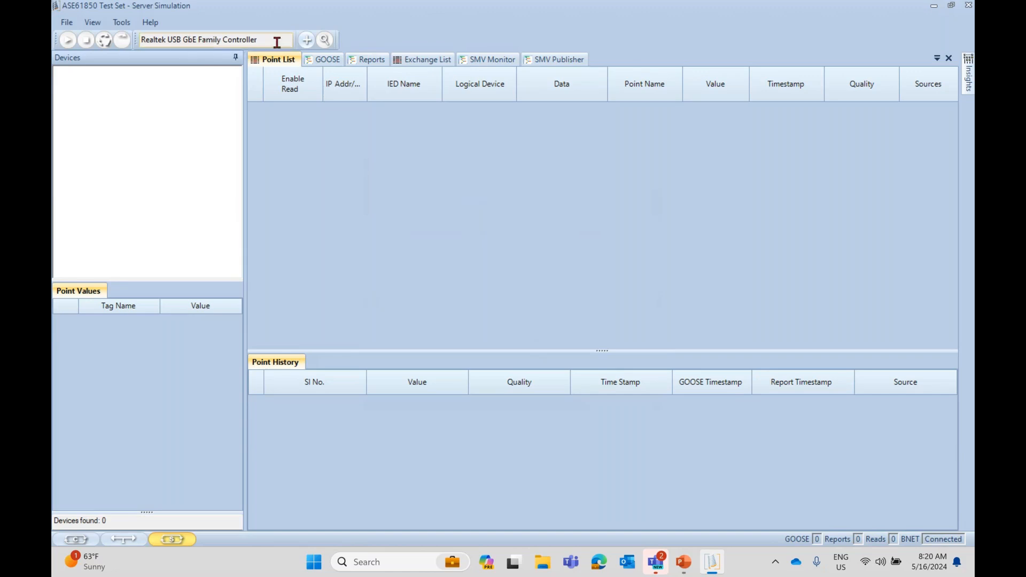
Add the ASE IED with access point P1 as a simulated server from the SCL file ASEBNET.icd.
{"action": "left_click", "coordinate": [308, 43]}
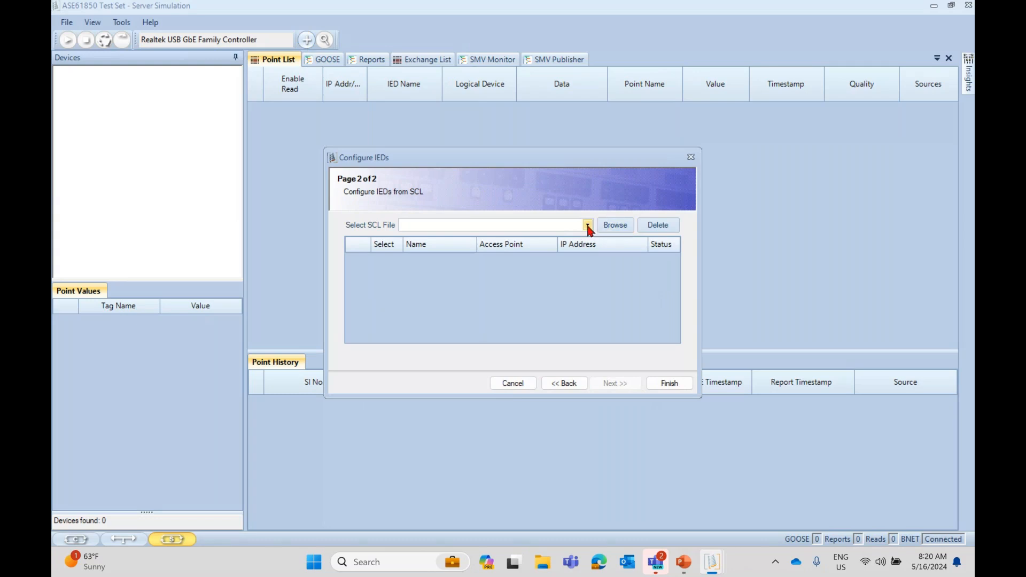
{"action": "left_click", "coordinate": [587, 225]}
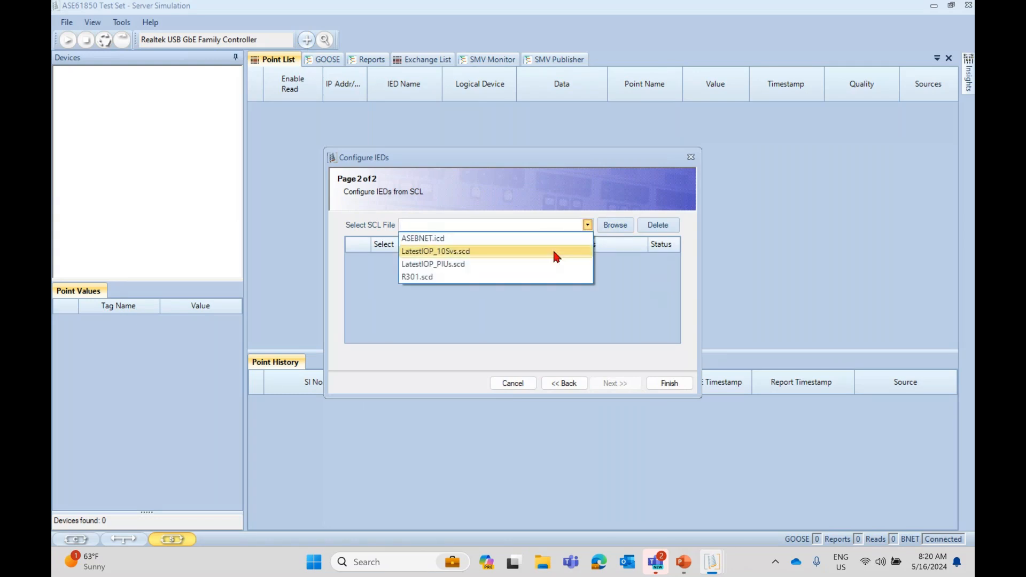
{"action": "left_click", "coordinate": [501, 239]}
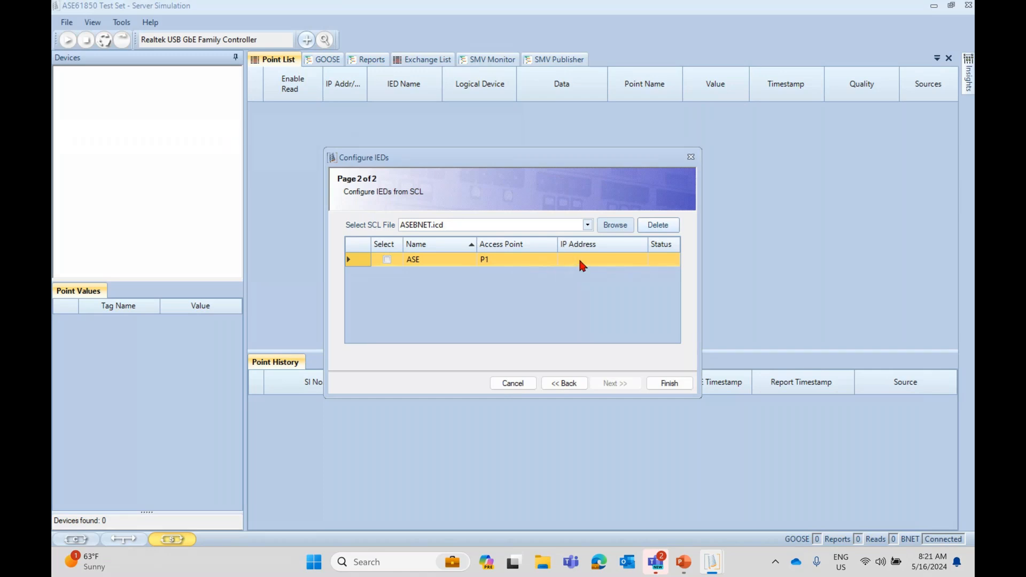
{"action": "left_click", "coordinate": [387, 259]}
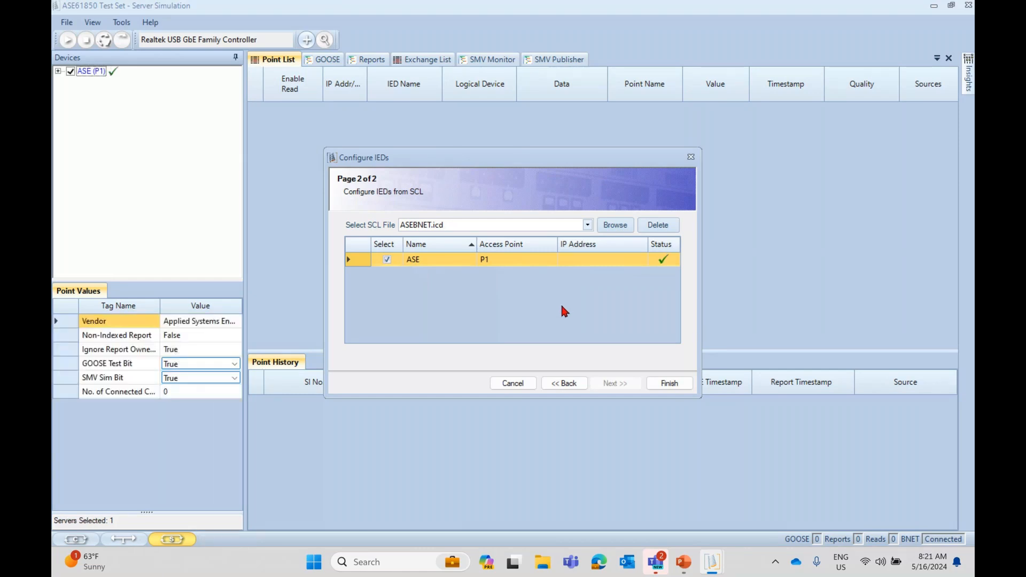
{"action": "left_click", "coordinate": [668, 382]}
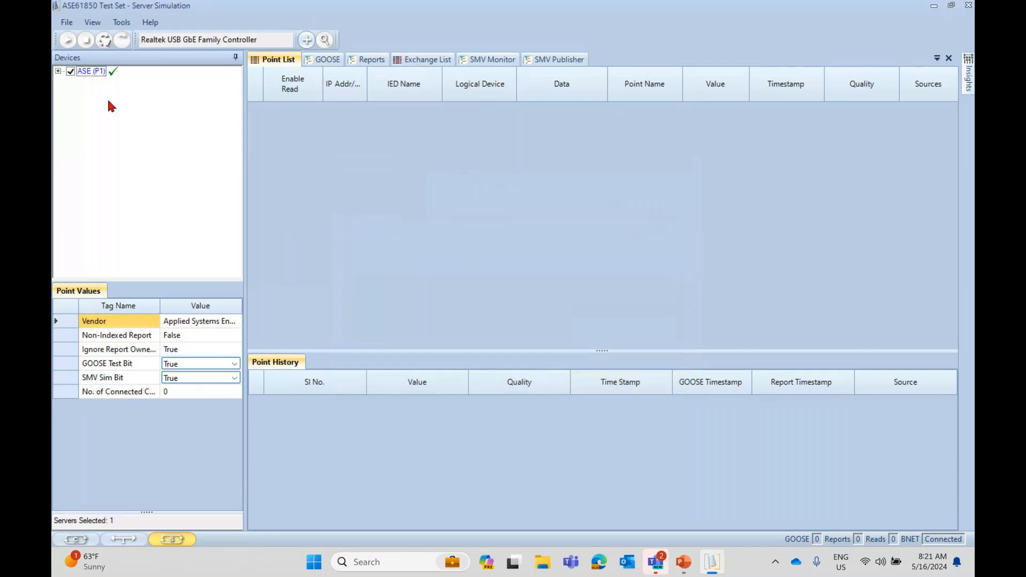
Expand the ASE device's SV branch and inspect the settings of the sampled value control block MUBNET1.
{"action": "left_click", "coordinate": [58, 72]}
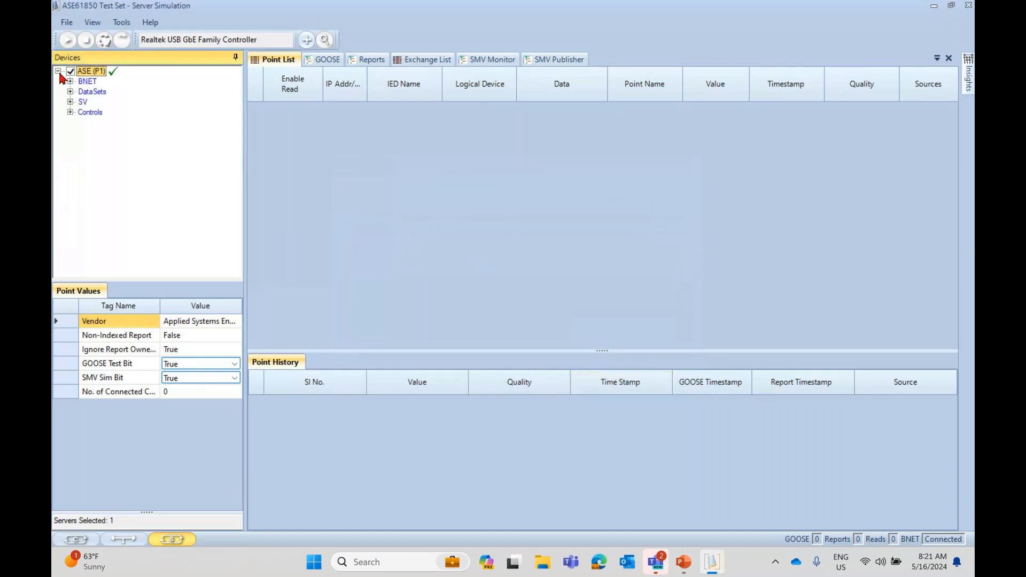
{"action": "left_click", "coordinate": [70, 101]}
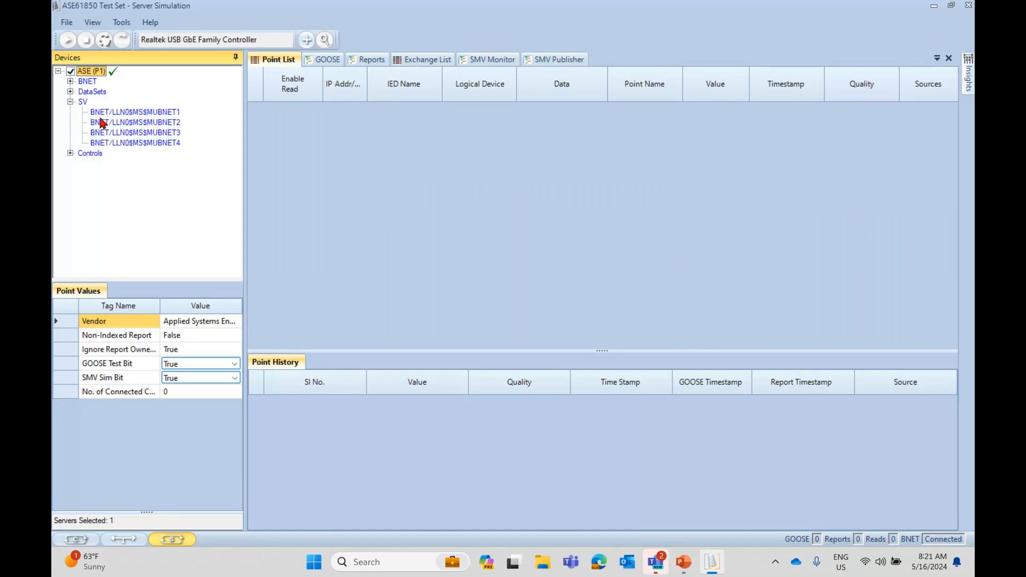
{"action": "left_click", "coordinate": [148, 113]}
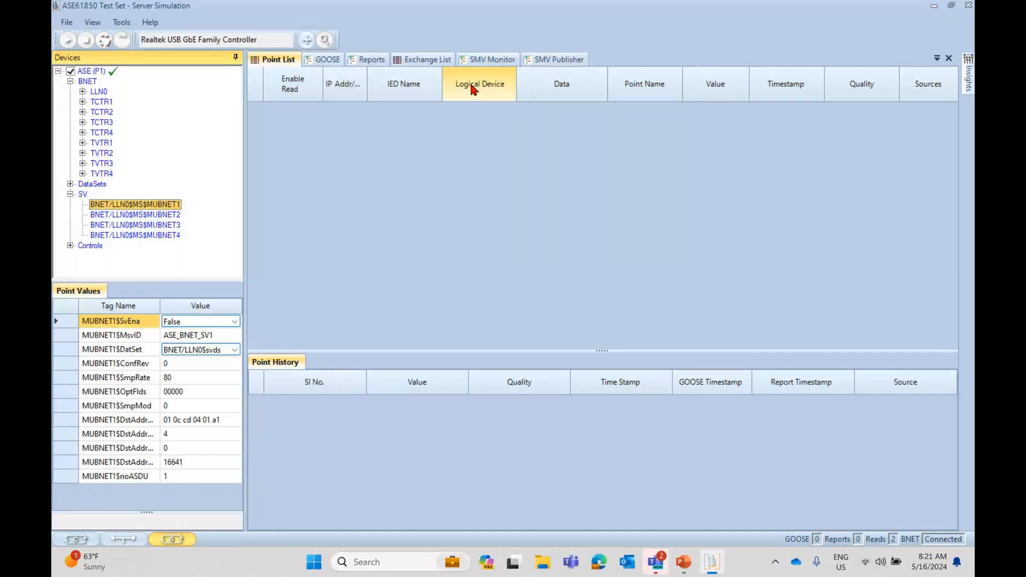
Add the sampled value control blocks MUBNET1, MUBNET2, MUBNET3 and MUBNET4 to the SMV Publisher.
{"action": "left_click", "coordinate": [555, 60]}
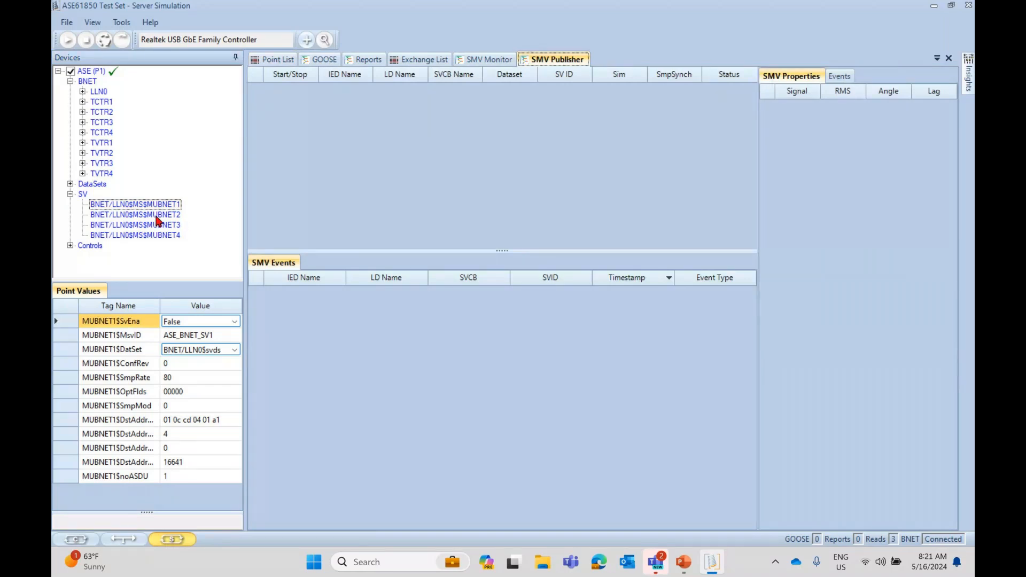
{"action": "left_click_drag", "start_coordinate": [139, 205], "coordinate": [476, 140]}
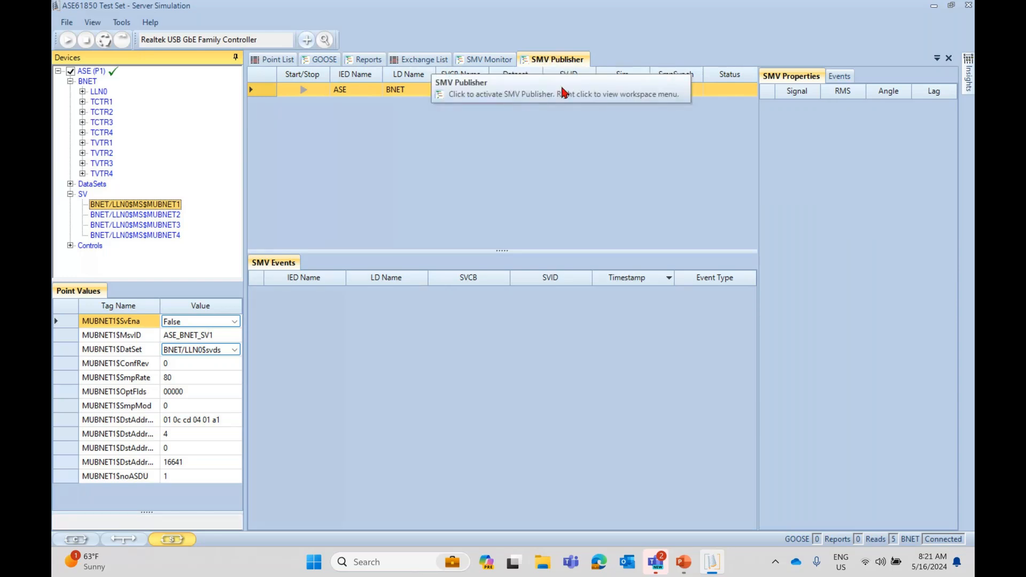
{"action": "left_click", "coordinate": [136, 215]}
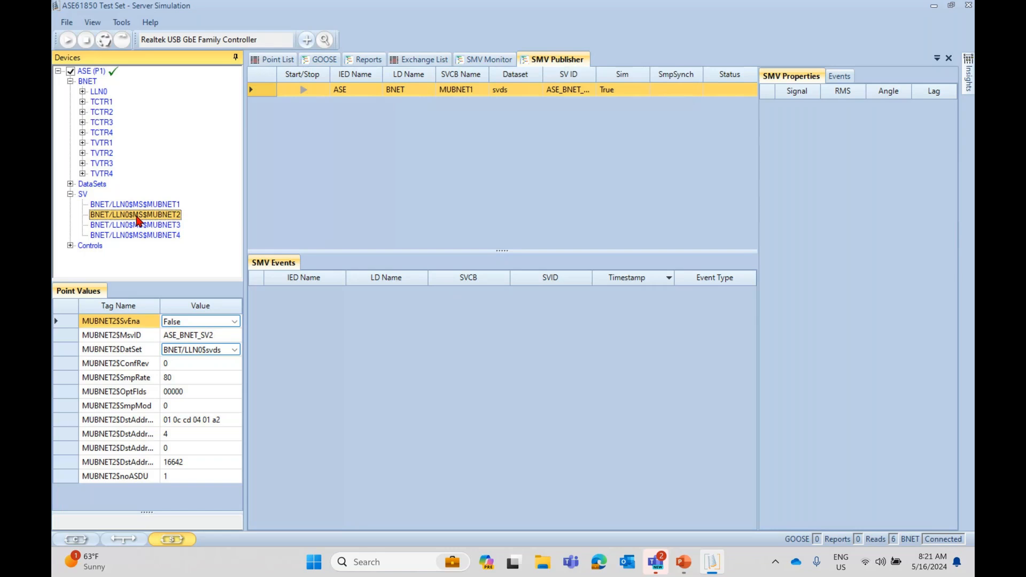
{"action": "left_click_drag", "start_coordinate": [525, 160], "coordinate": [509, 170]}
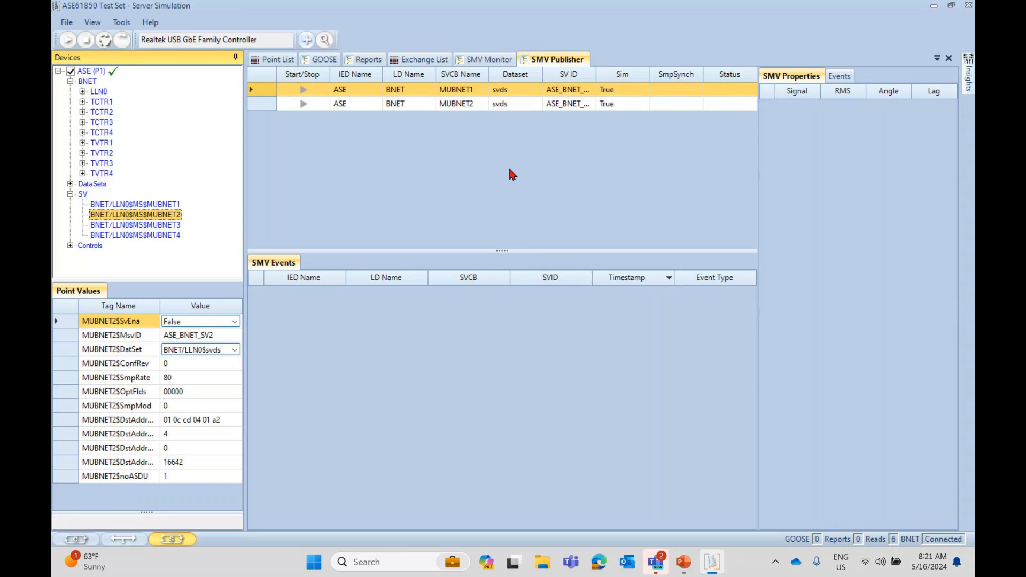
{"action": "left_click", "coordinate": [158, 226]}
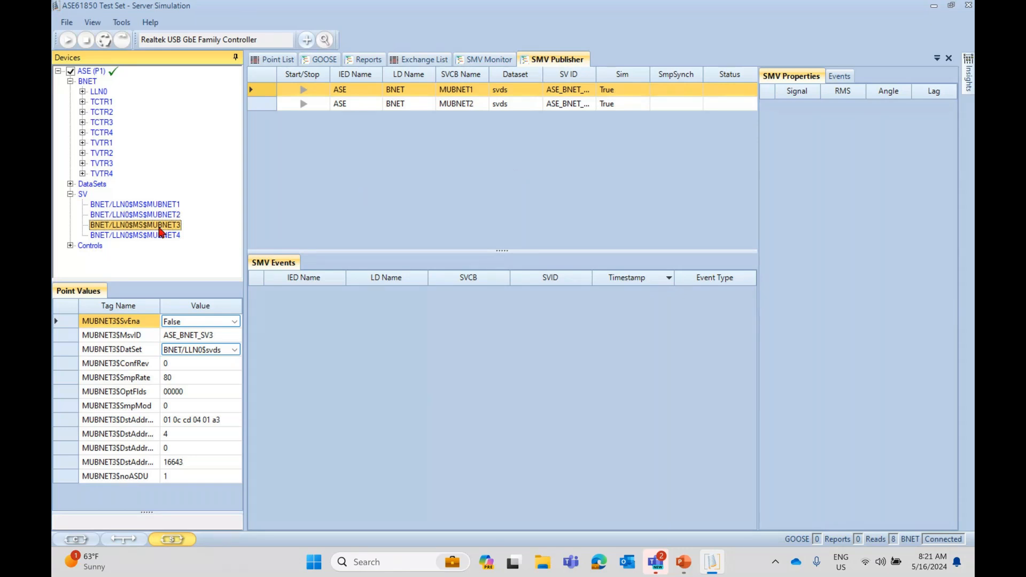
{"action": "left_click_drag", "start_coordinate": [158, 227], "coordinate": [414, 198]}
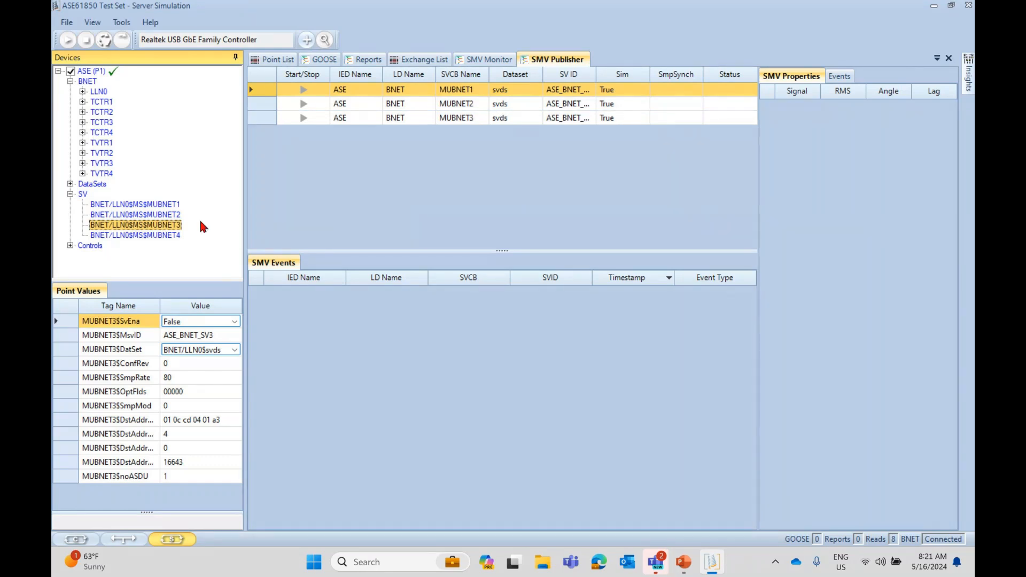
{"action": "left_click_drag", "start_coordinate": [172, 235], "coordinate": [468, 195]}
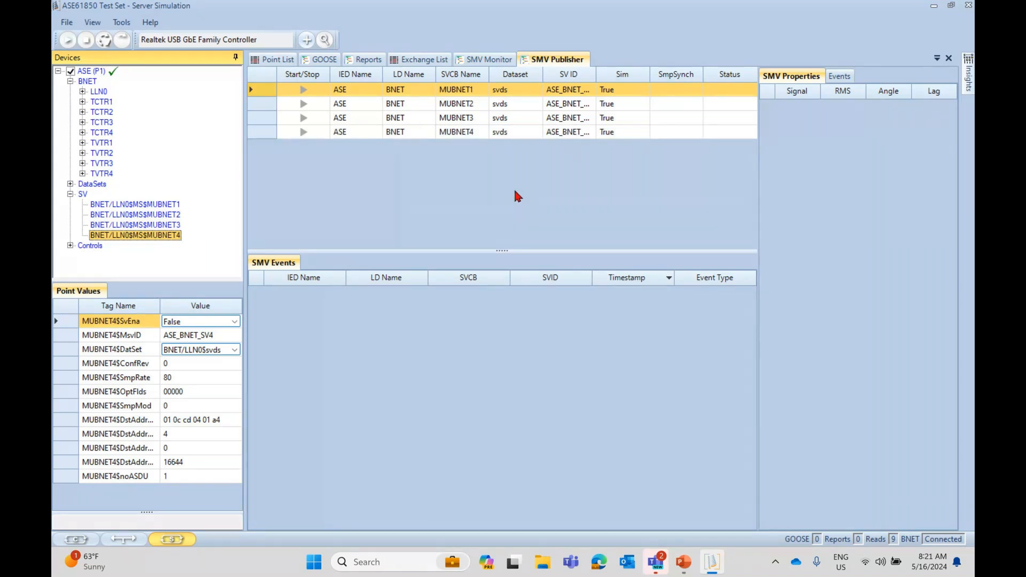
Add the same four control blocks, MUBNET1 to MUBNET4, to the SMV Monitor.
{"action": "left_click", "coordinate": [490, 59]}
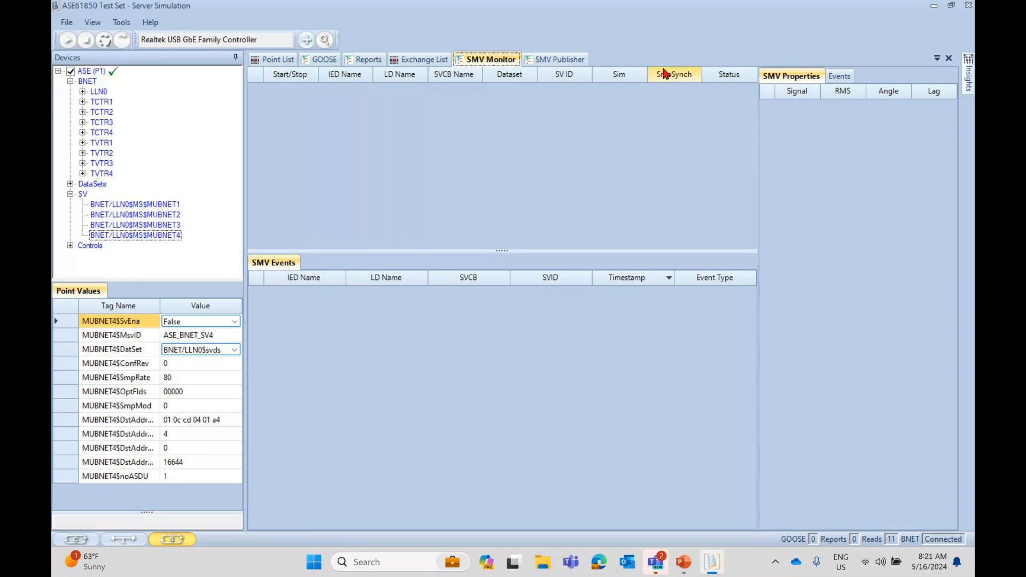
{"action": "left_click", "coordinate": [550, 63]}
{"action": "left_click", "coordinate": [516, 62]}
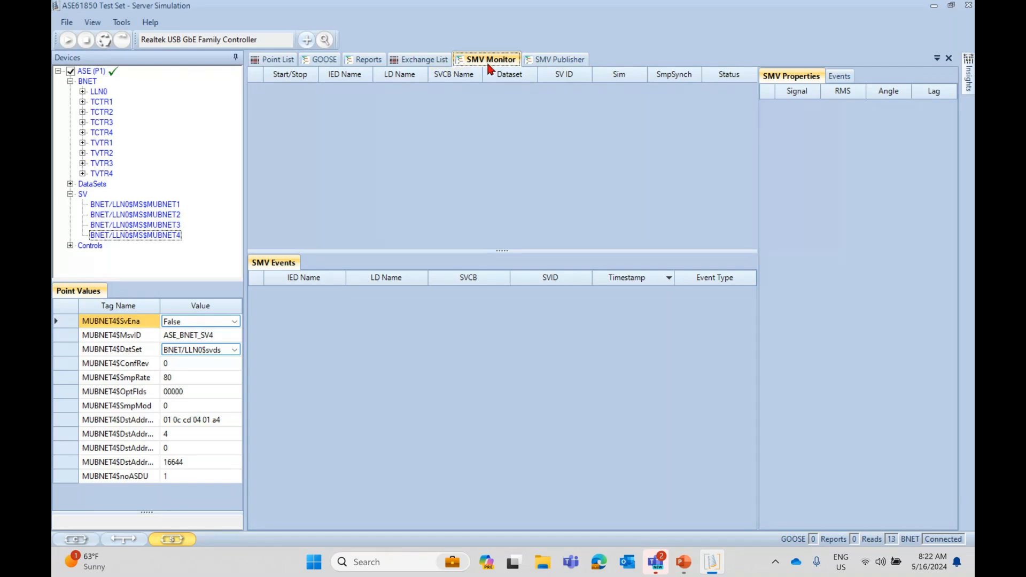
{"action": "left_click_drag", "start_coordinate": [135, 205], "coordinate": [487, 158]}
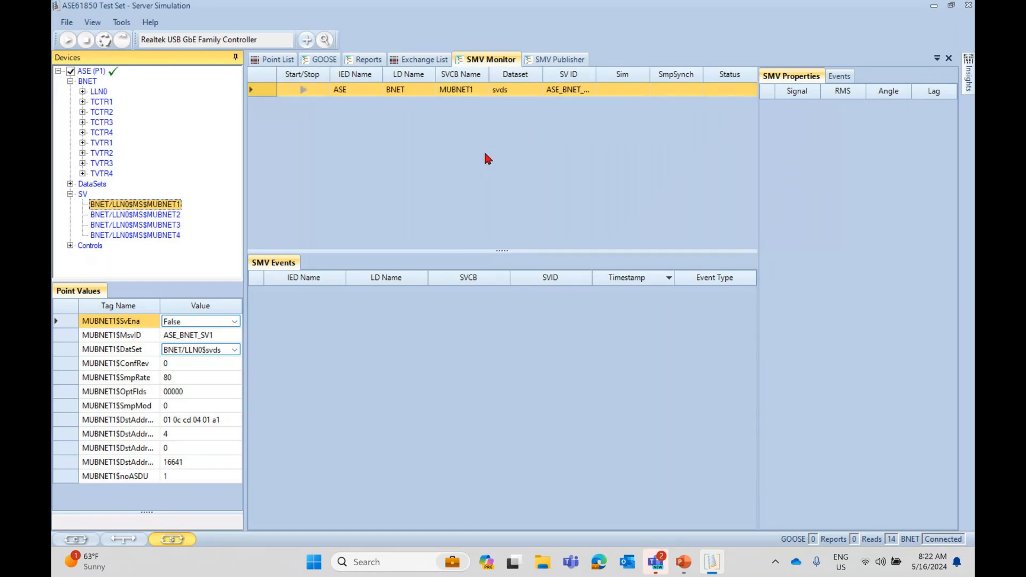
{"action": "left_click_drag", "start_coordinate": [169, 215], "coordinate": [422, 185]}
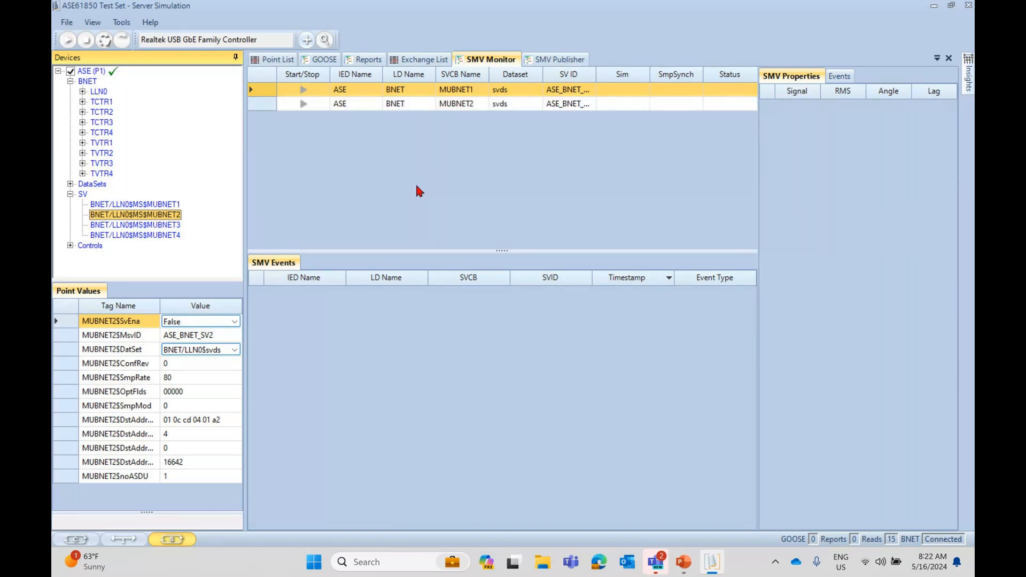
{"action": "left_click_drag", "start_coordinate": [160, 225], "coordinate": [427, 208]}
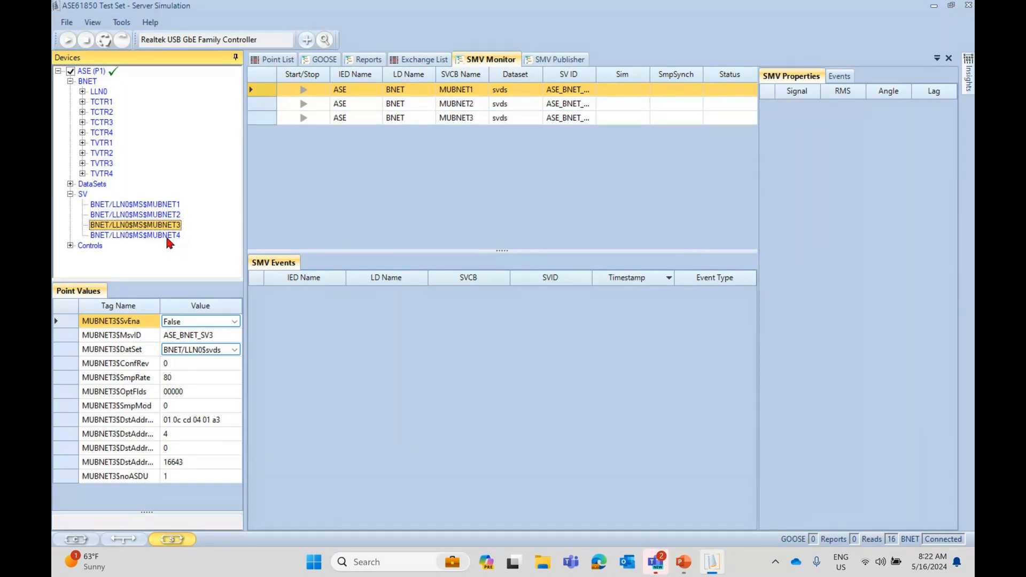
{"action": "left_click_drag", "start_coordinate": [167, 239], "coordinate": [565, 190]}
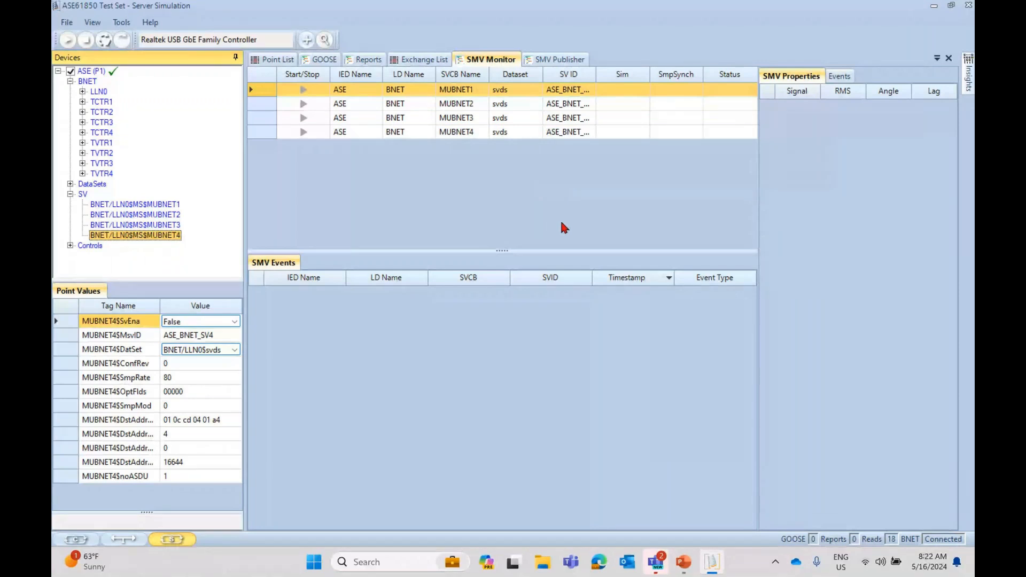
Compare the publisher and monitor stream lists, and widen the publisher's SV ID column to show the full IDs.
{"action": "left_click", "coordinate": [557, 60]}
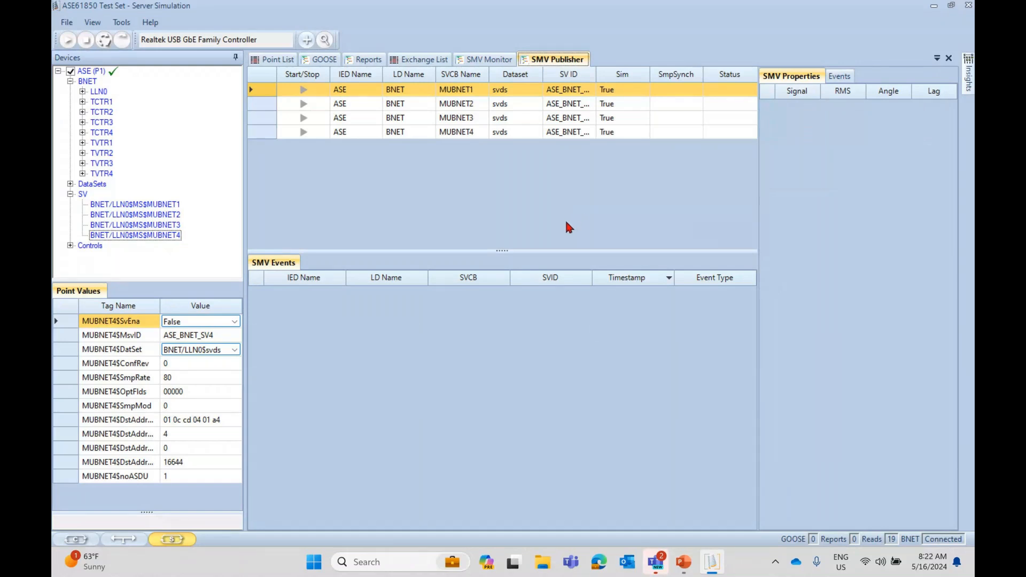
{"action": "left_click", "coordinate": [492, 60]}
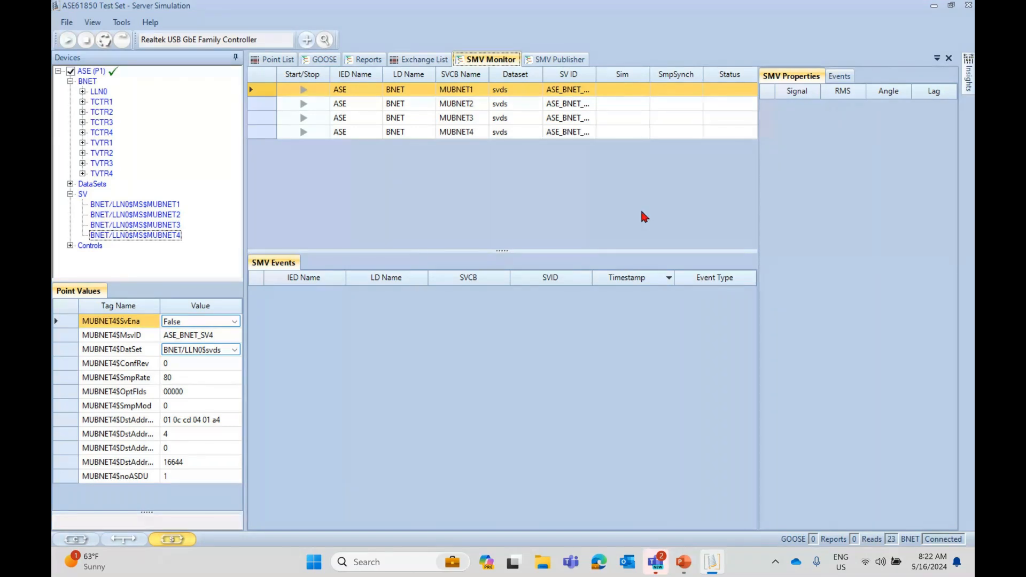
{"action": "left_click", "coordinate": [559, 59]}
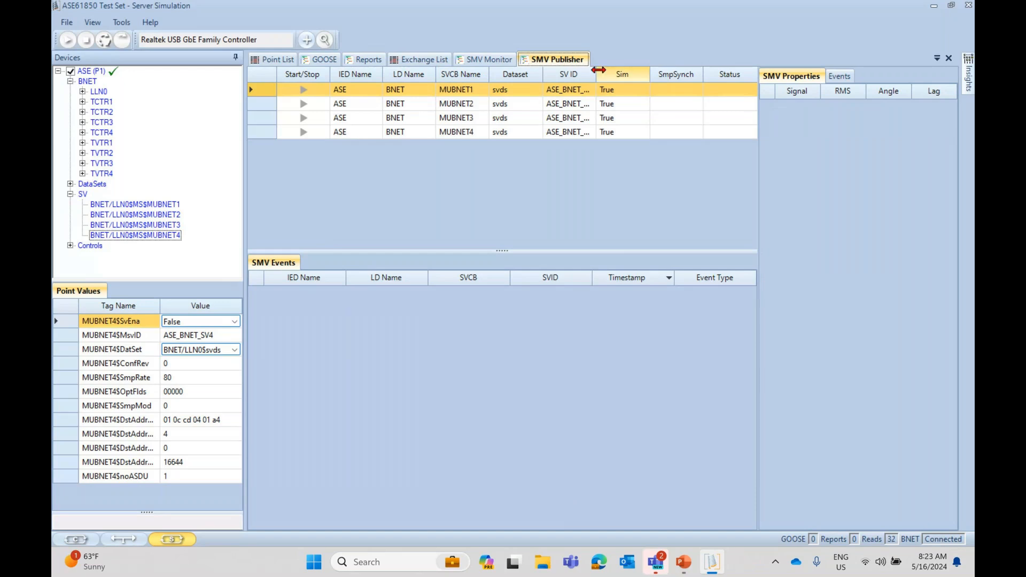
{"action": "left_click_drag", "start_coordinate": [596, 74], "coordinate": [615, 74]}
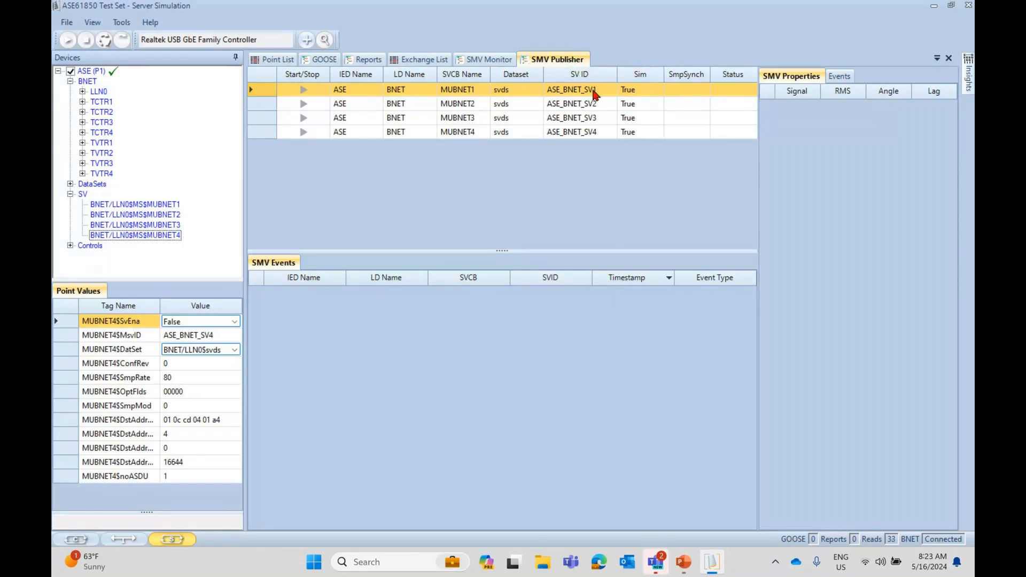
Review the ASE (P1) device's properties and the SMV Monitor's streams, returning to the SMV Publisher.
{"action": "left_click", "coordinate": [96, 72]}
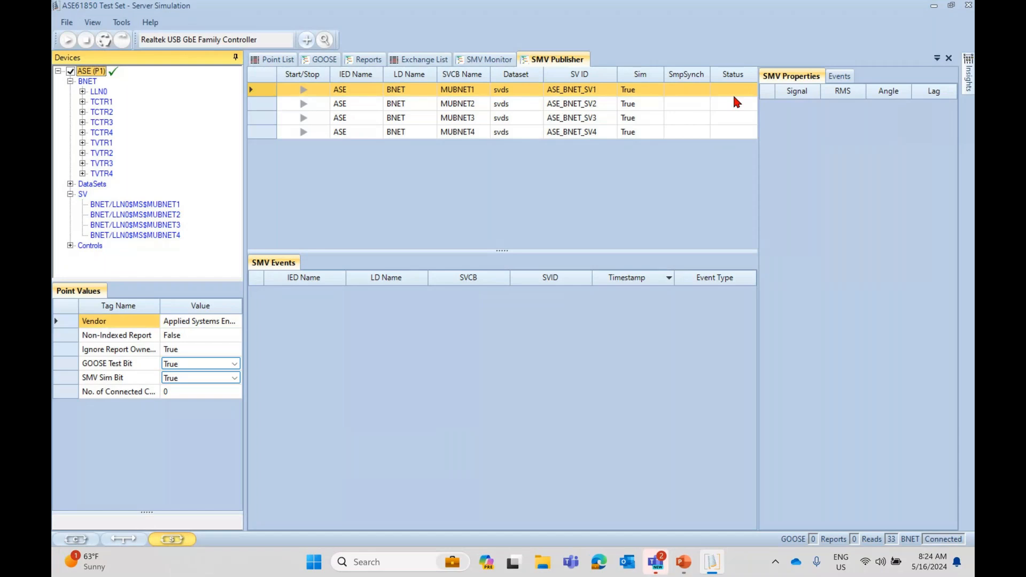
{"action": "left_click", "coordinate": [483, 60]}
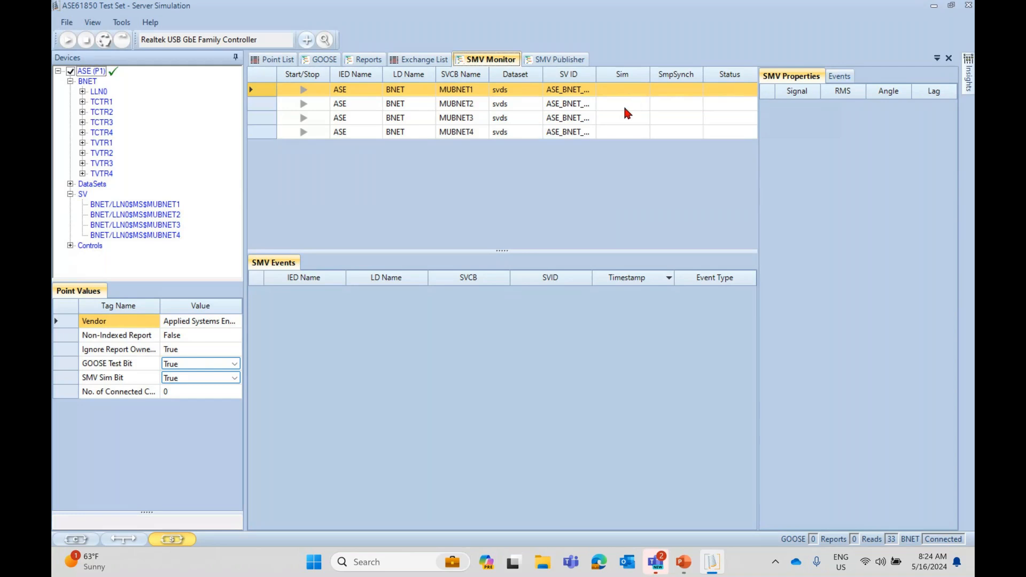
{"action": "left_click", "coordinate": [565, 62]}
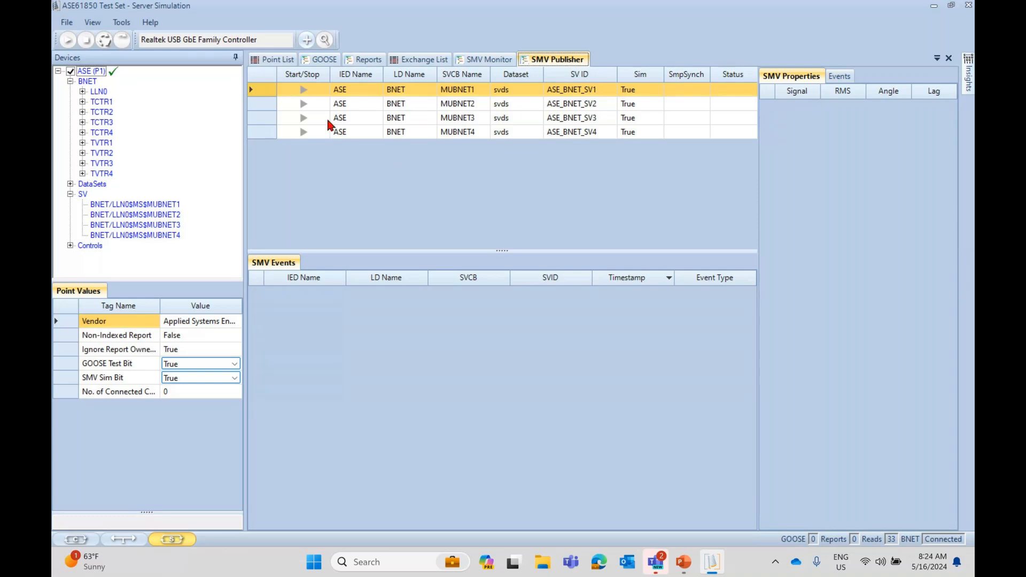
Start publishing the MUBNET1 stream, check its stream status event, and return to its SMV properties.
{"action": "left_click", "coordinate": [303, 90]}
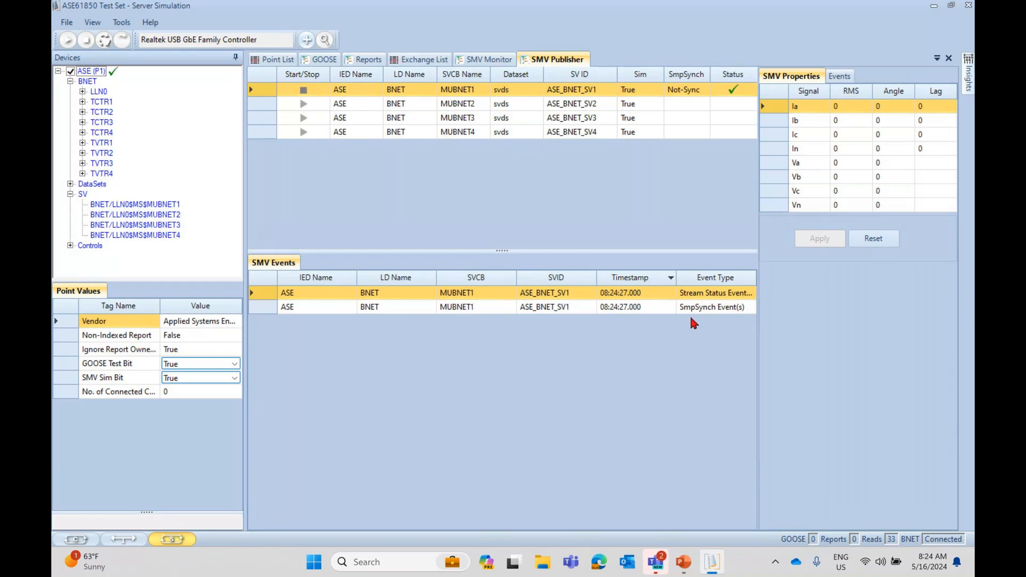
{"action": "left_click", "coordinate": [702, 297]}
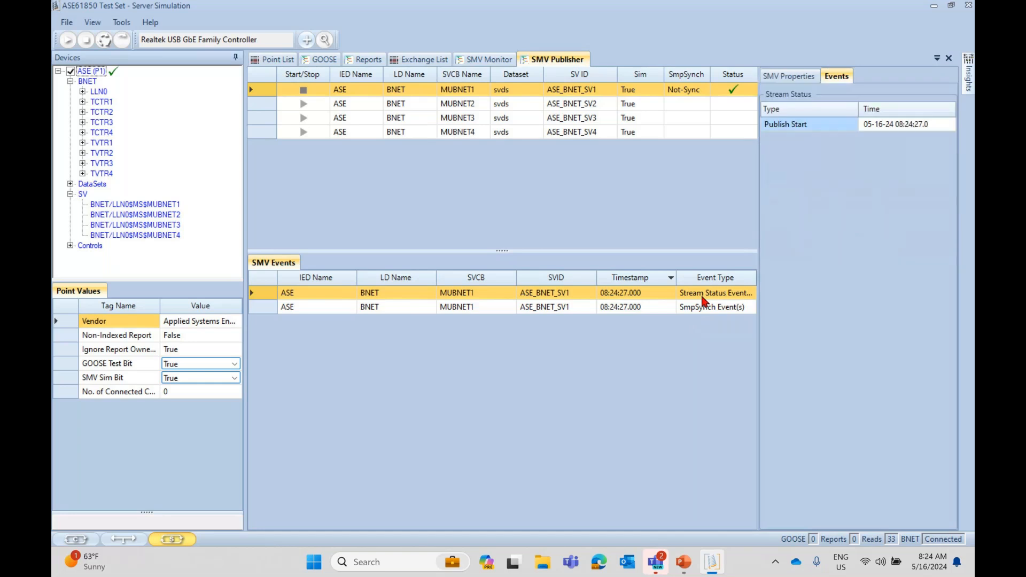
{"action": "left_click", "coordinate": [800, 78]}
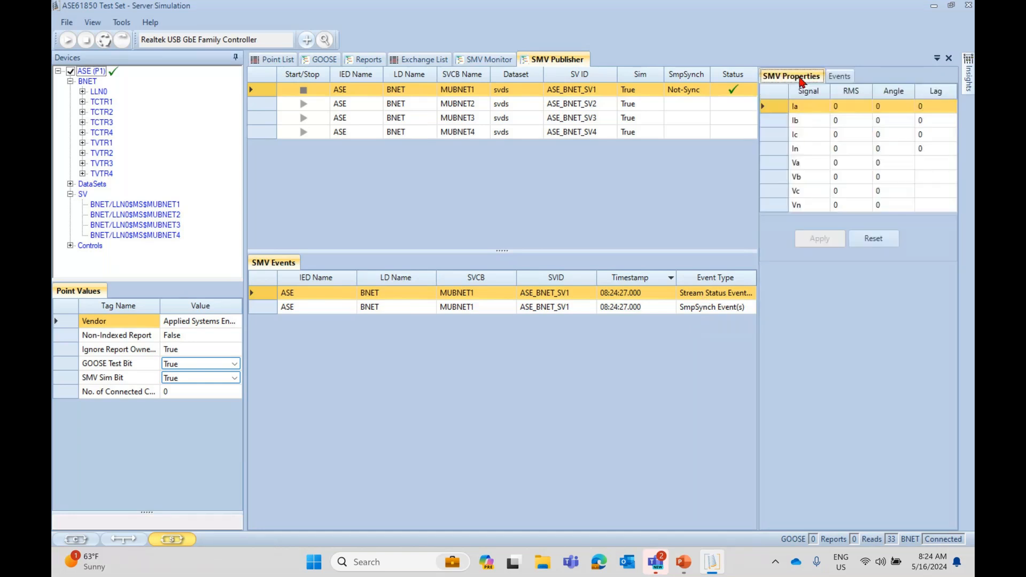
Set the MUBNET1 stream's RMS currents to 11 for Ia, 12 for Ib and 13 for Ic.
{"action": "left_click", "coordinate": [844, 107]}
{"action": "type", "text": "11"}
{"action": "key", "text": "Down"}
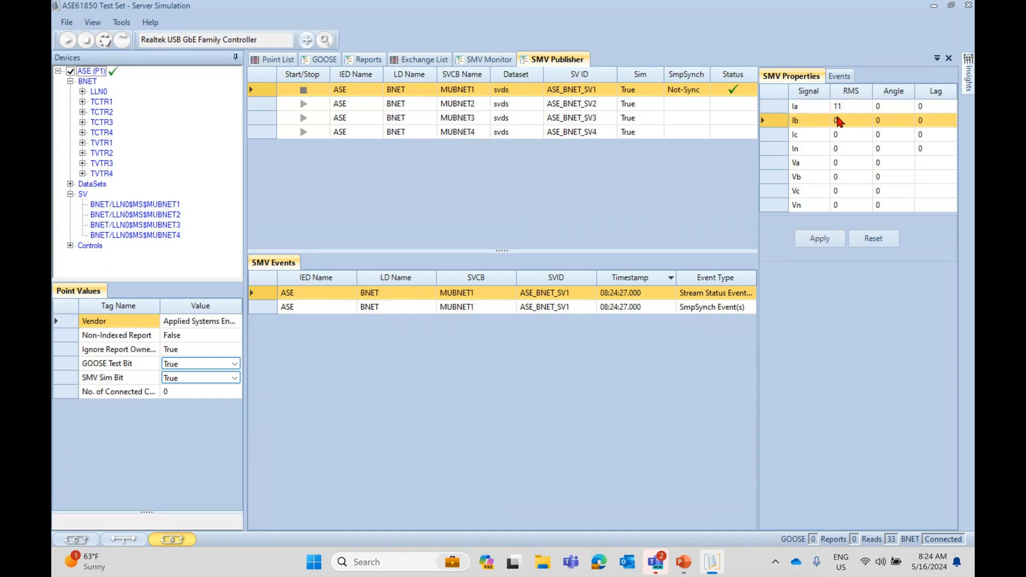
{"action": "left_click", "coordinate": [843, 122]}
{"action": "type", "text": "12"}
{"action": "key", "text": "Down"}
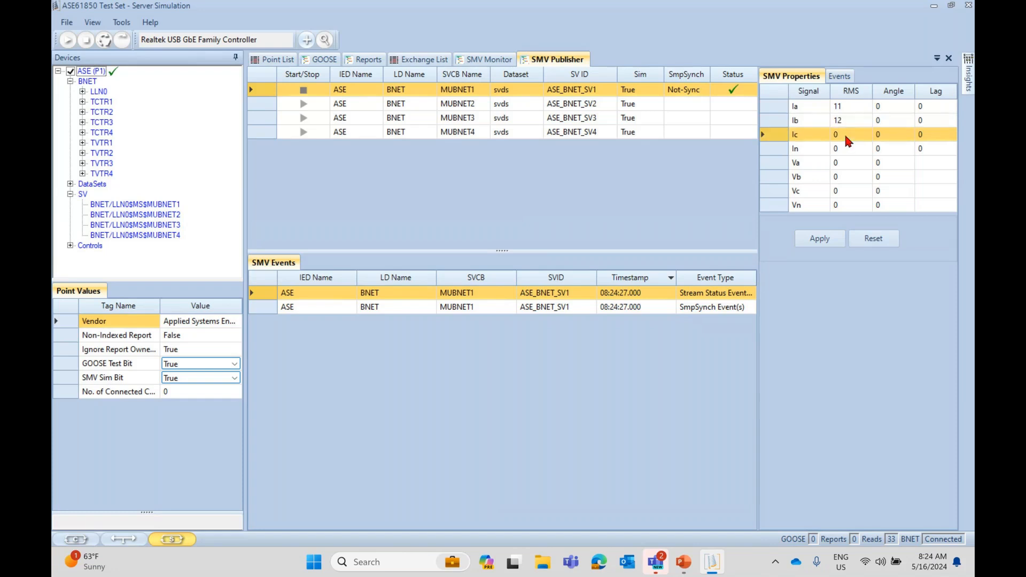
{"action": "left_click", "coordinate": [845, 134]}
{"action": "type", "text": "13"}
{"action": "key", "text": "Down"}
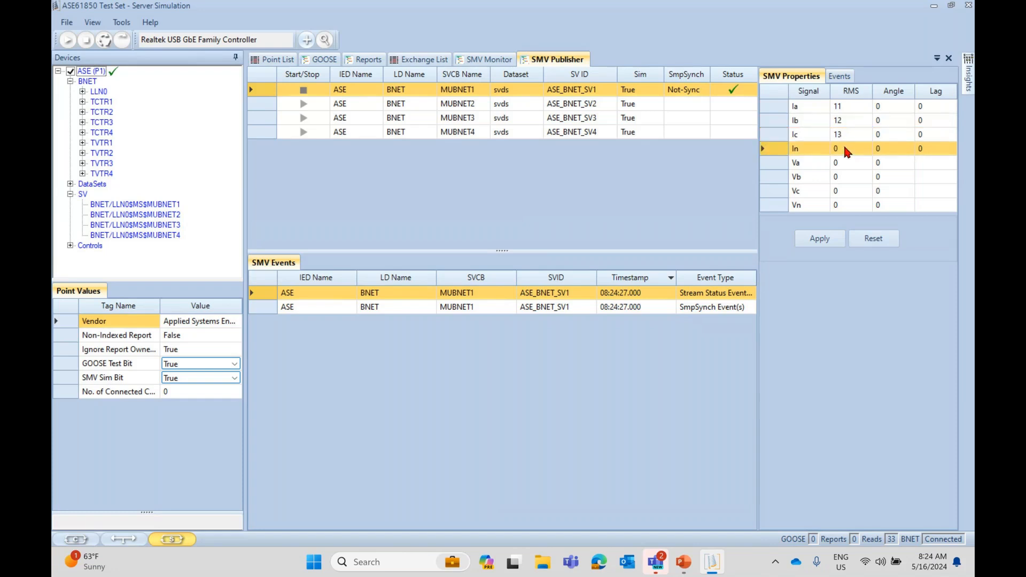
Set the MUBNET1 stream's current angles to 120 for Ib and 240 for Ic.
{"action": "left_click", "coordinate": [880, 120]}
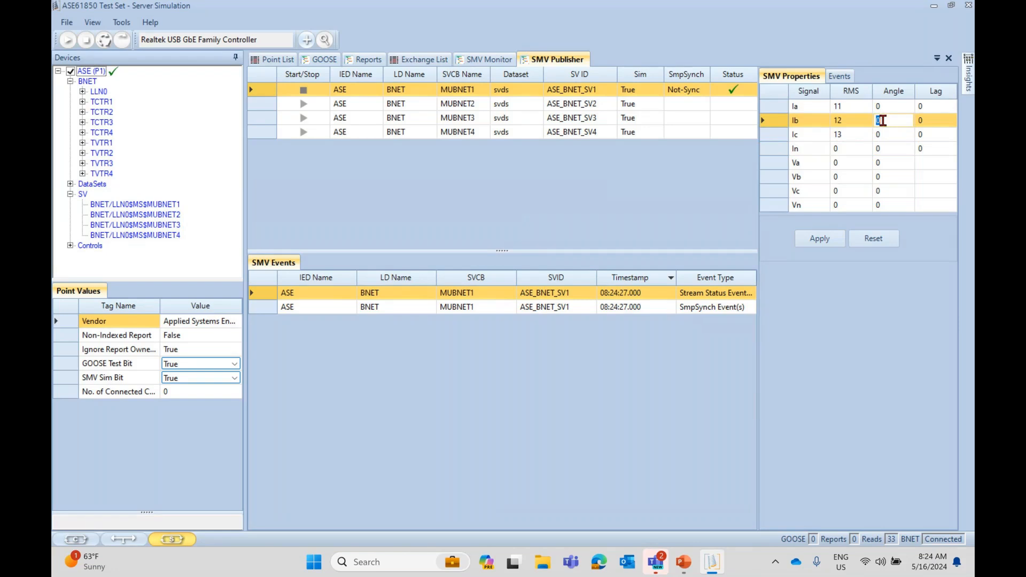
{"action": "type", "text": "12"}
{"action": "key", "text": "Return"}
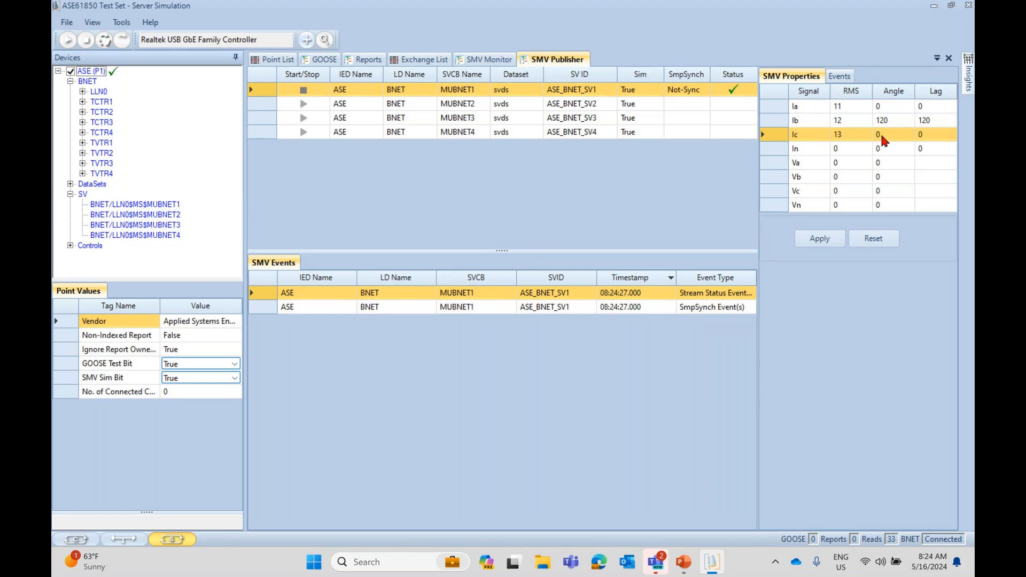
{"action": "left_click", "coordinate": [881, 137]}
{"action": "type", "text": "240"}
Set the Va RMS voltage to 110, and Vb to 115 RMS with an angle of 120.
{"action": "left_click", "coordinate": [846, 164]}
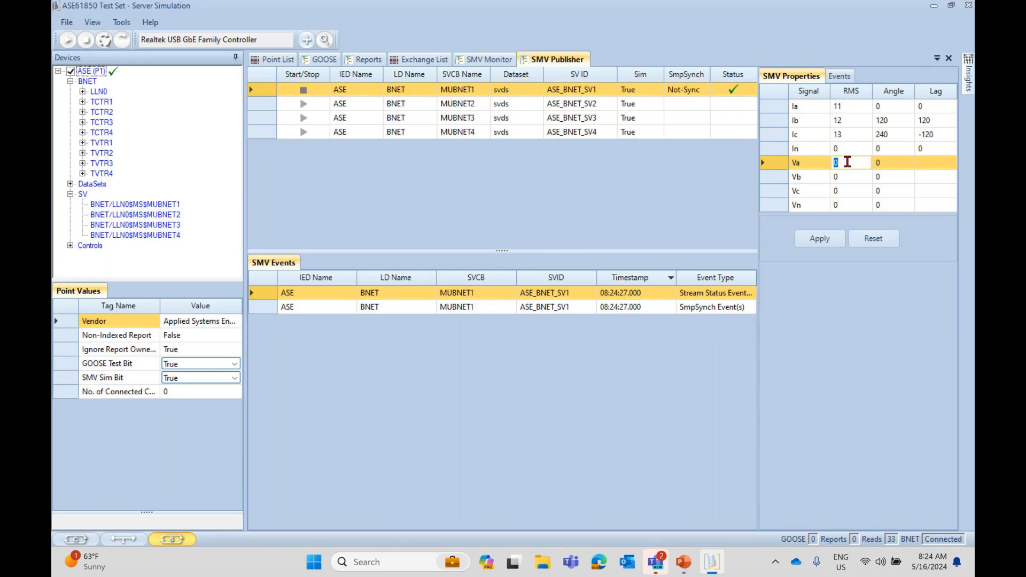
{"action": "type", "text": "110"}
{"action": "key", "text": "Return"}
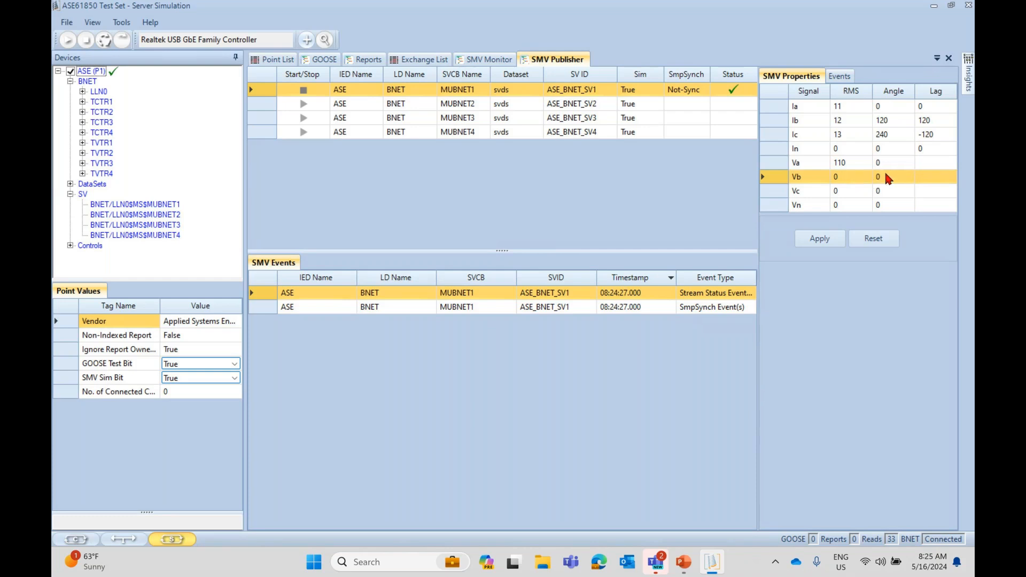
{"action": "type", "text": "120"}
{"action": "left_click", "coordinate": [849, 174]}
{"action": "type", "text": "115"}
{"action": "key", "text": "Return"}
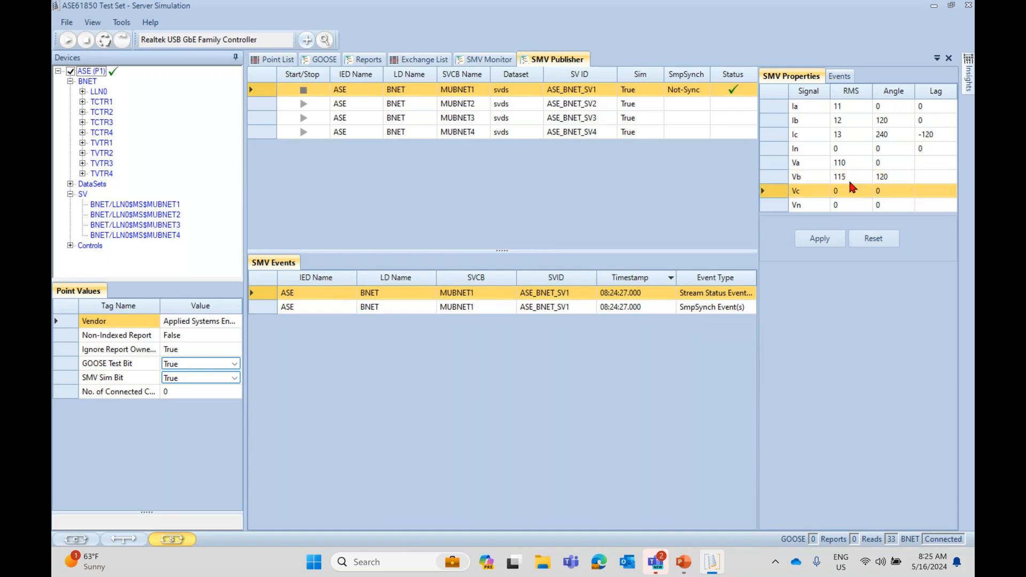
Set the Vc voltage to 120 RMS with an angle of 240.
{"action": "left_click", "coordinate": [847, 190]}
{"action": "type", "text": "120"}
{"action": "left_click", "coordinate": [890, 188]}
{"action": "type", "text": "240"}
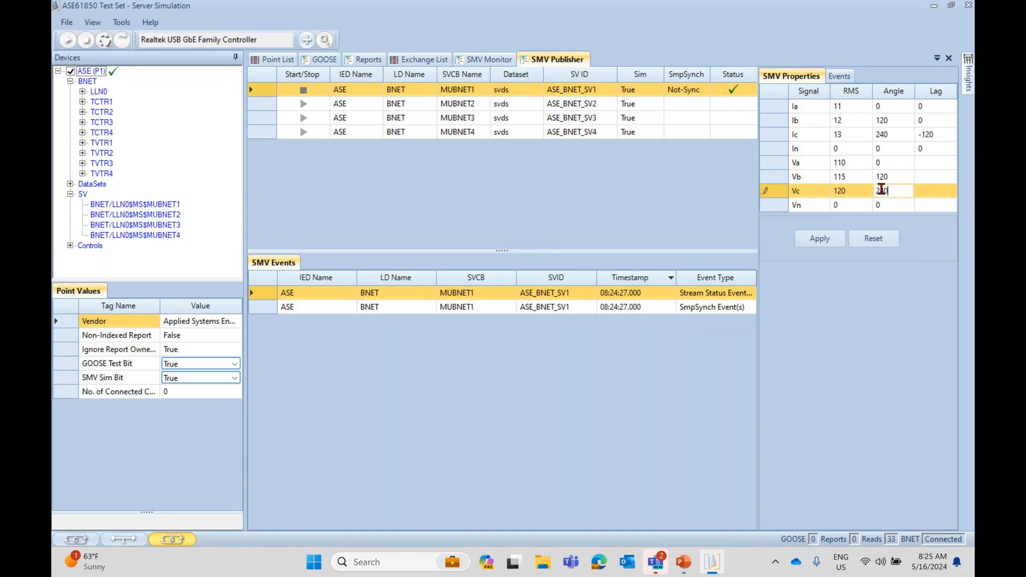
{"action": "key", "text": "Return"}
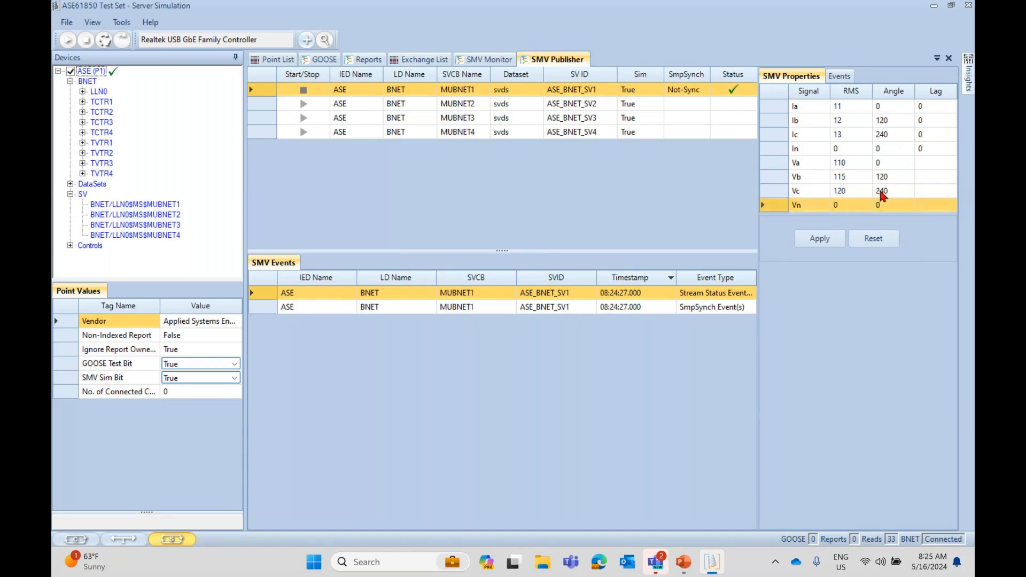
Set the Ib RMS current to 15 and start monitoring the MUBNET1 stream in the SMV Monitor.
{"action": "left_click", "coordinate": [844, 120]}
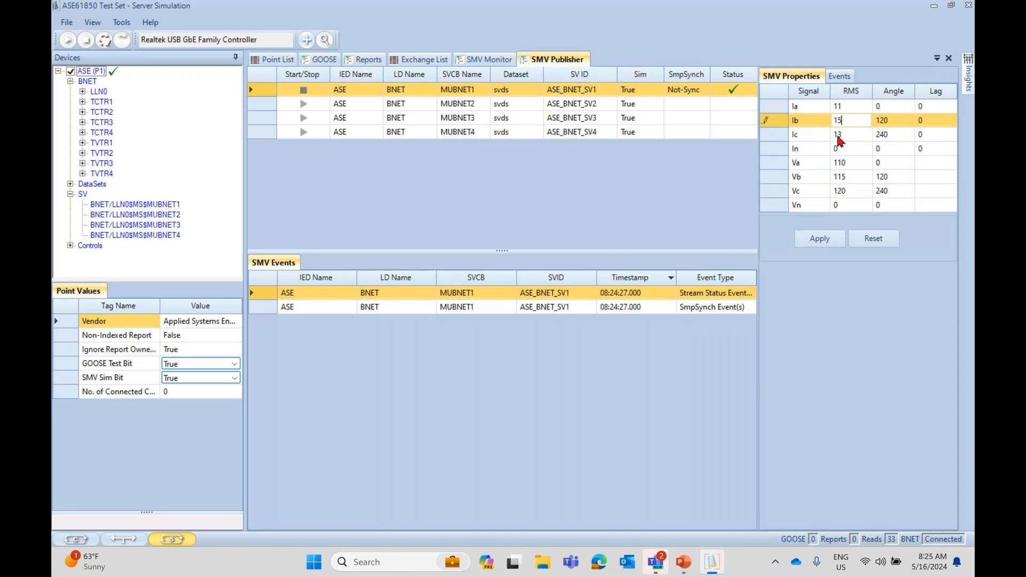
{"action": "key", "text": "Return"}
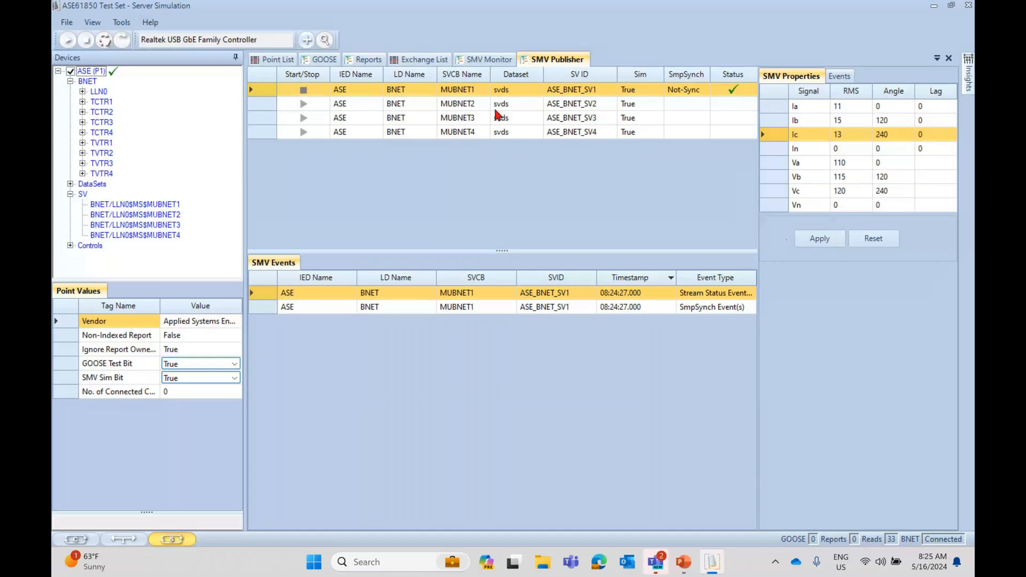
{"action": "left_click", "coordinate": [490, 62]}
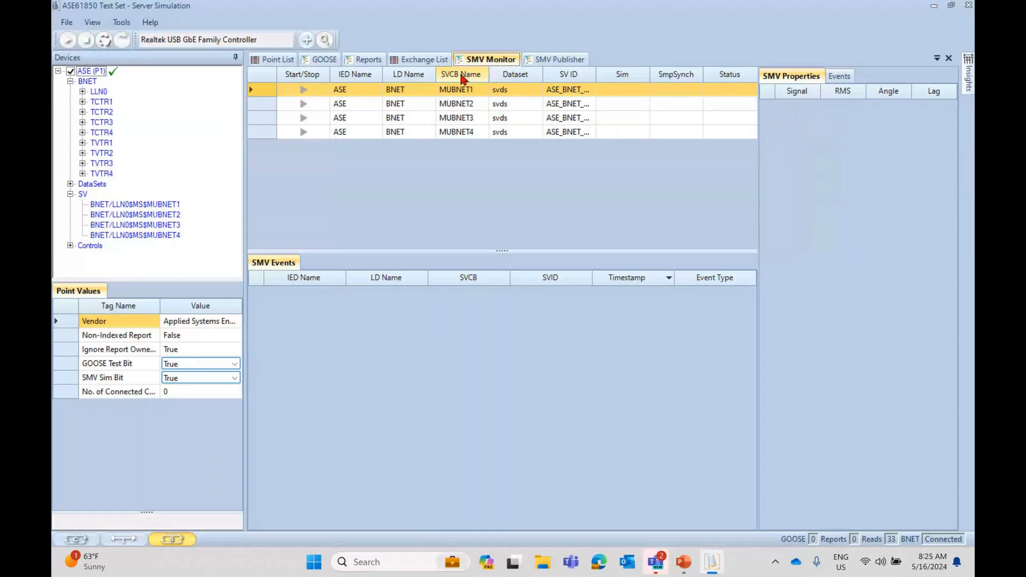
{"action": "left_click", "coordinate": [566, 61]}
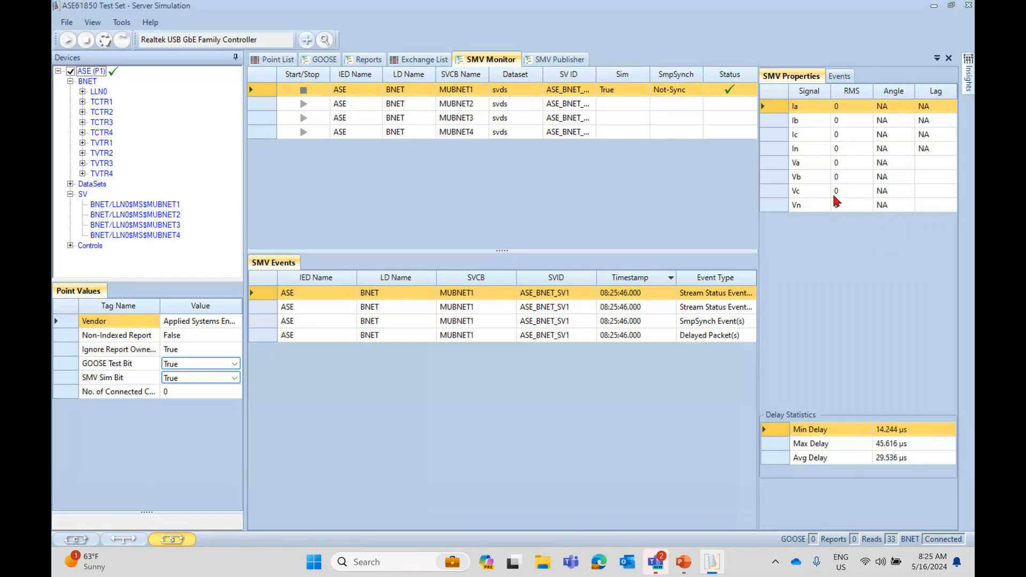
Apply the entered RMS and angle values to the published MUBNET1 stream and check them in the SMV Monitor.
{"action": "left_click", "coordinate": [565, 63]}
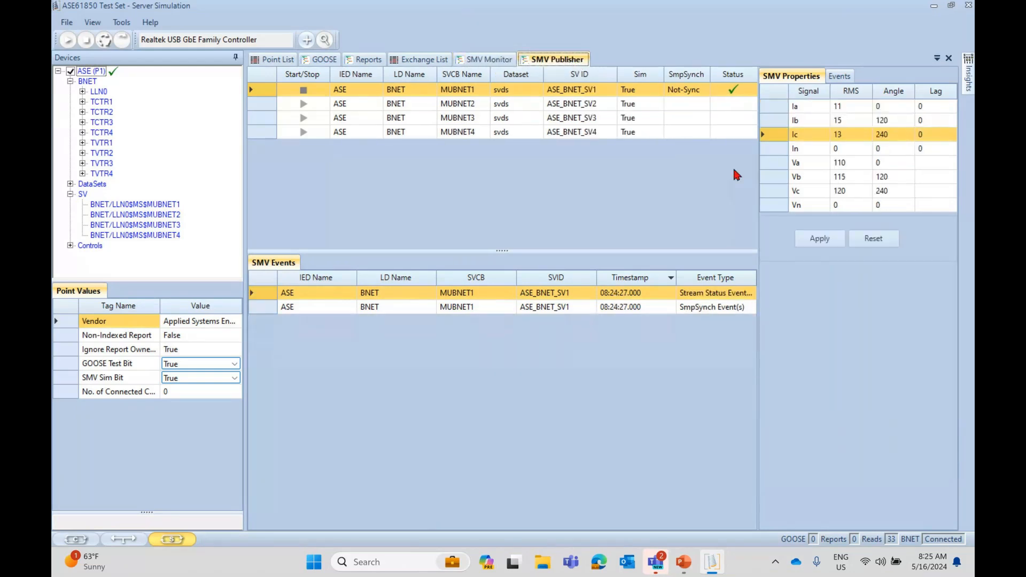
{"action": "left_click", "coordinate": [824, 239]}
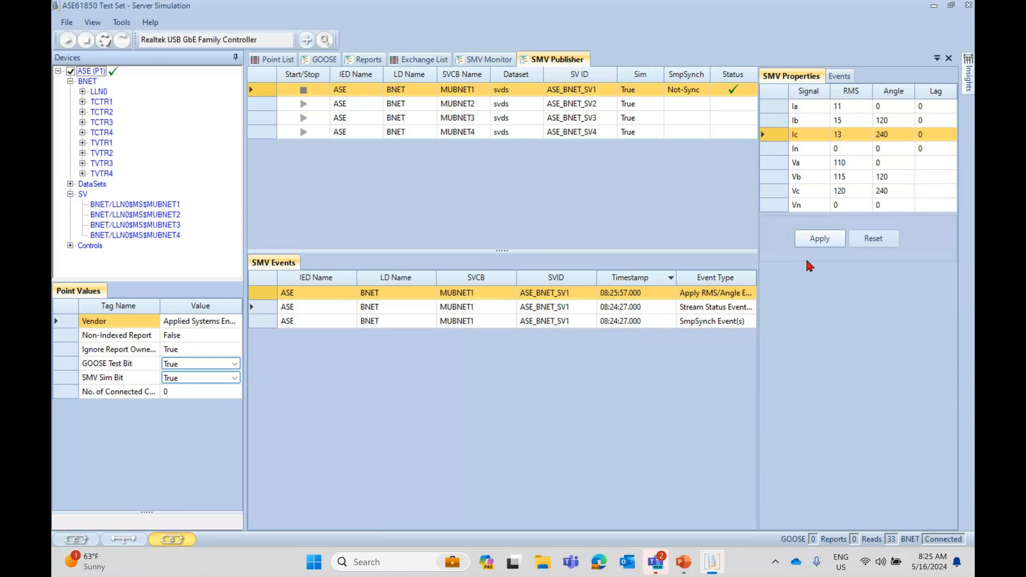
{"action": "left_click", "coordinate": [498, 61]}
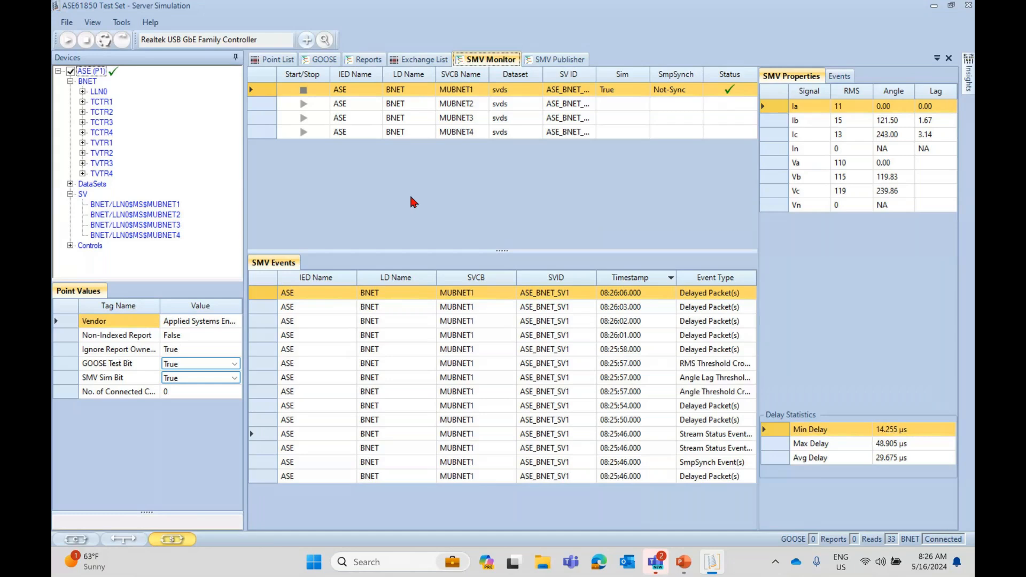
Stop publishing the MUBNET1 stream and stop monitoring it in the SMV Monitor.
{"action": "left_click", "coordinate": [556, 60]}
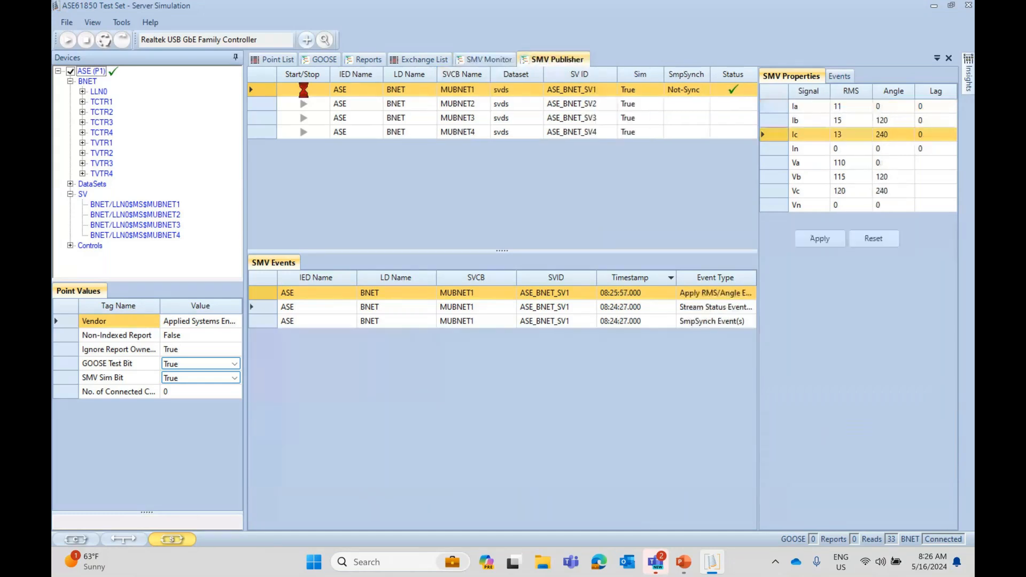
{"action": "left_click", "coordinate": [470, 59]}
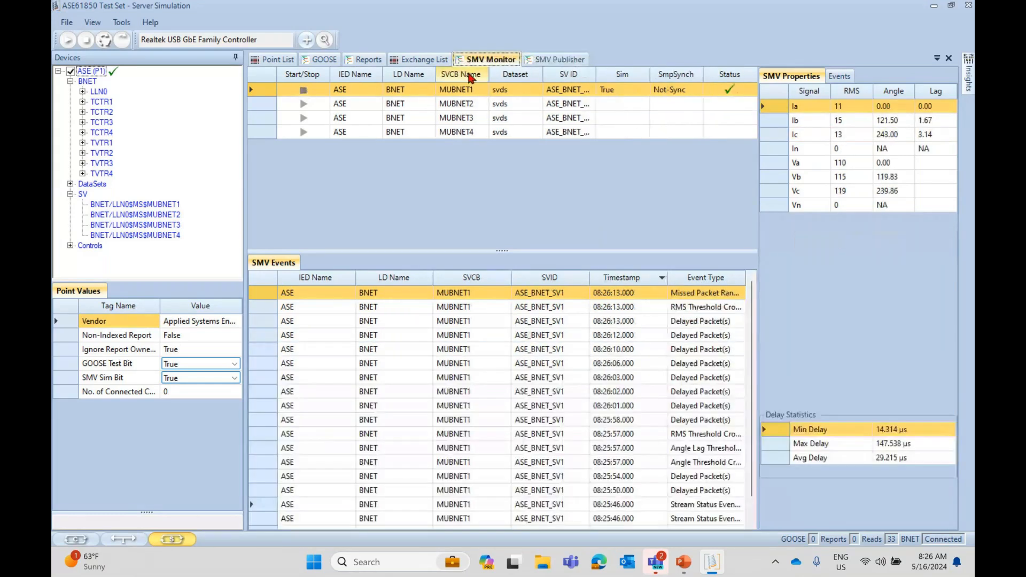
{"action": "left_click", "coordinate": [303, 91]}
{"action": "left_click", "coordinate": [122, 22]}
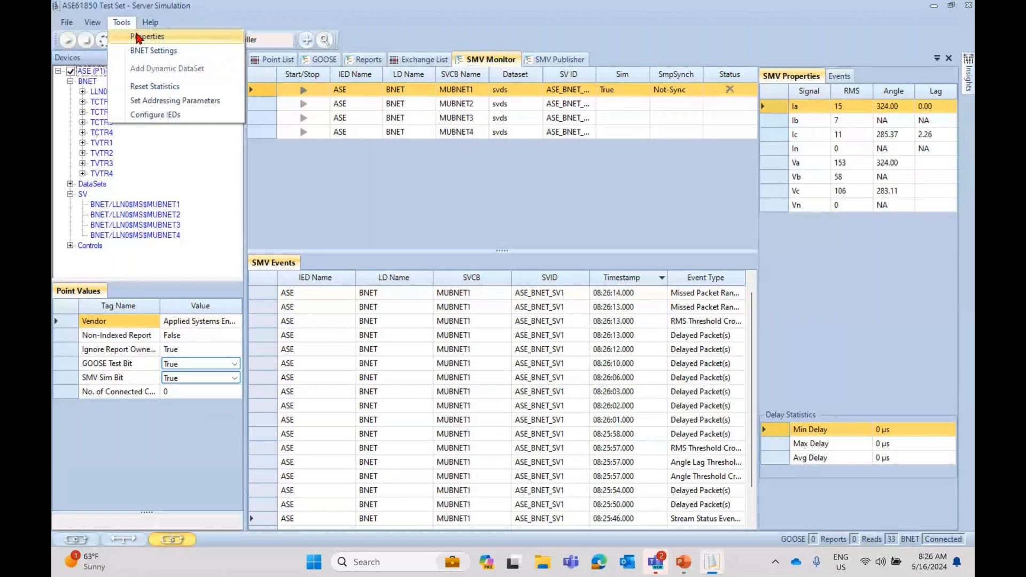
{"action": "left_click", "coordinate": [437, 190]}
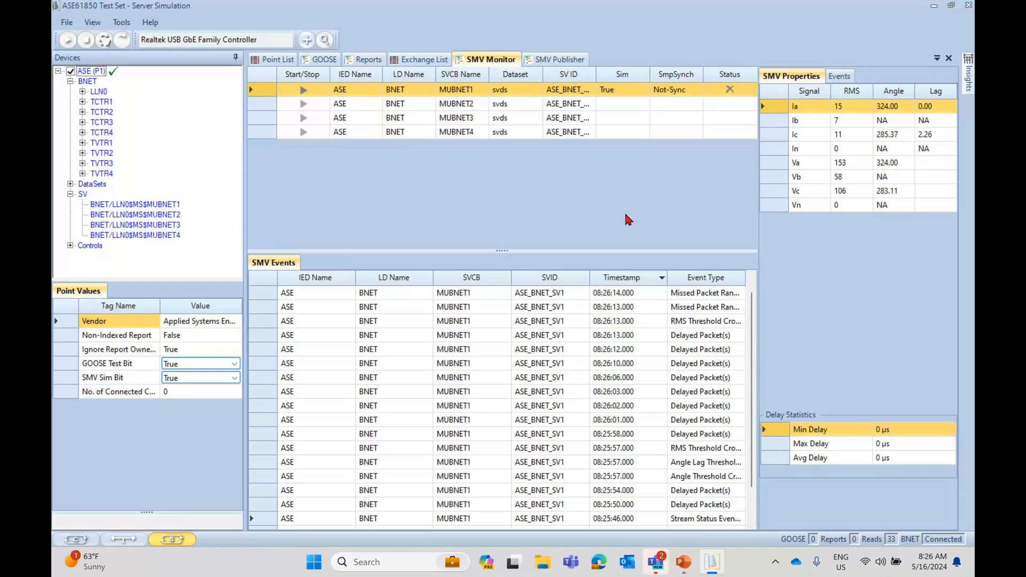
Compare the stopped MUBNET1 stream's signal values and events between the SMV Publisher and the SMV Monitor.
{"action": "left_click", "coordinate": [559, 59]}
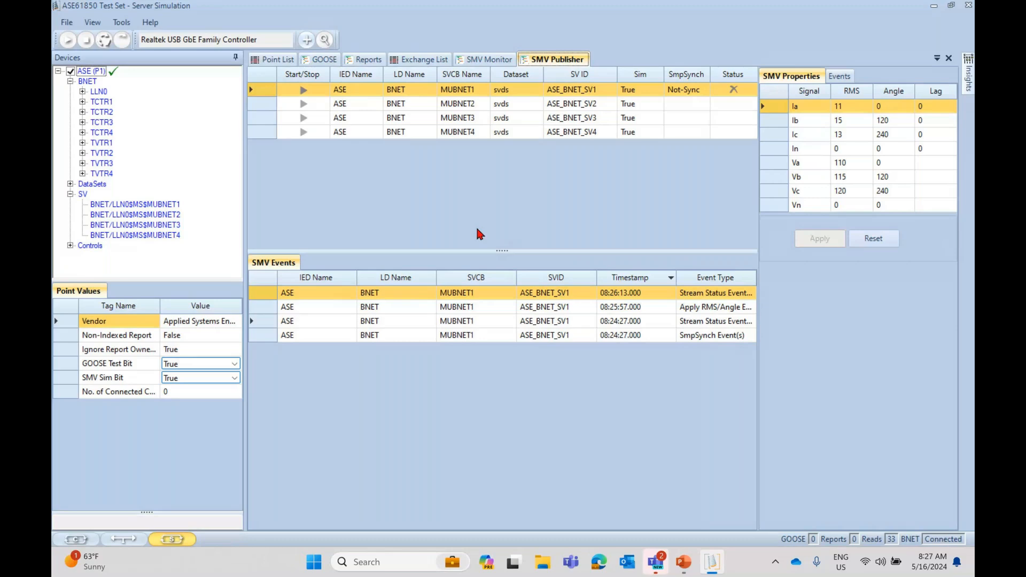
{"action": "left_click", "coordinate": [493, 61]}
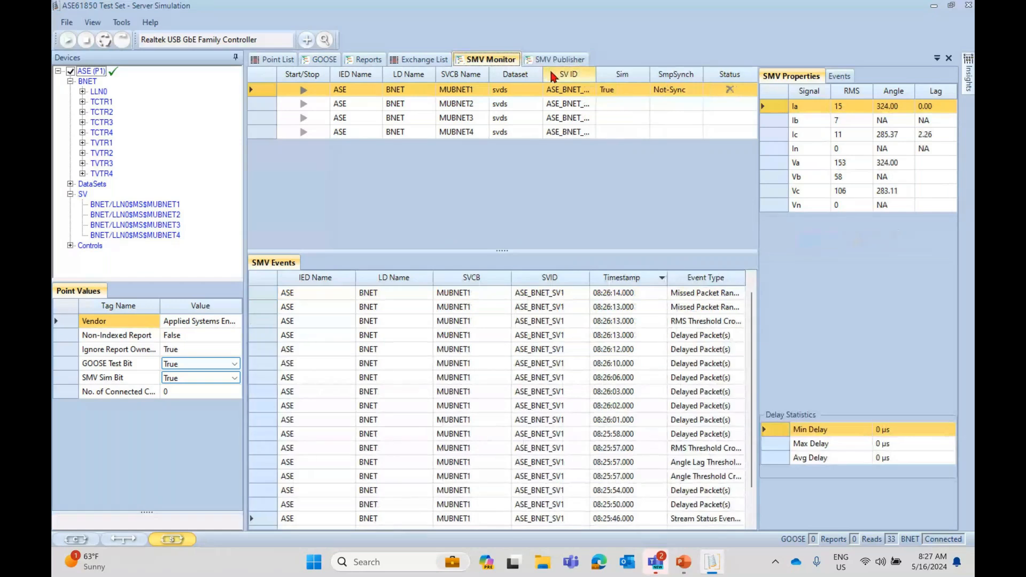
{"action": "left_click", "coordinate": [556, 59]}
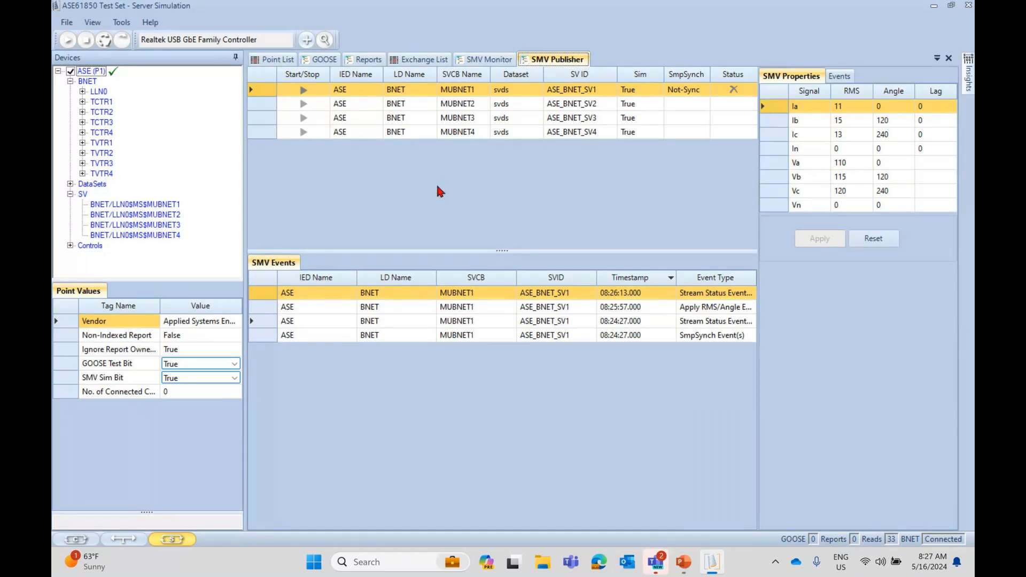
Open the general Properties settings and review the SMV Subscriber deadbands and packet thresholds.
{"action": "left_click", "coordinate": [122, 23]}
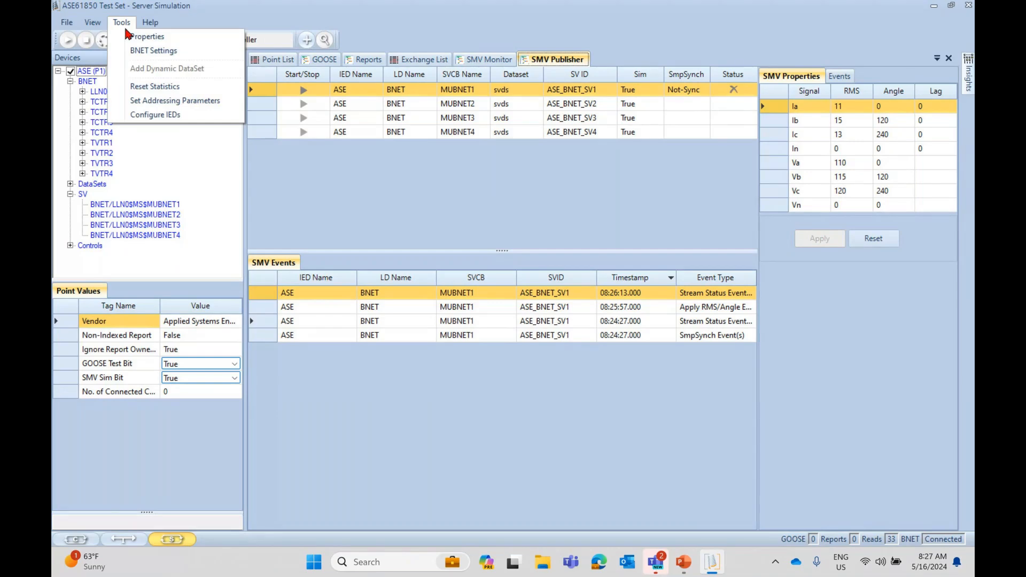
{"action": "left_click", "coordinate": [150, 36]}
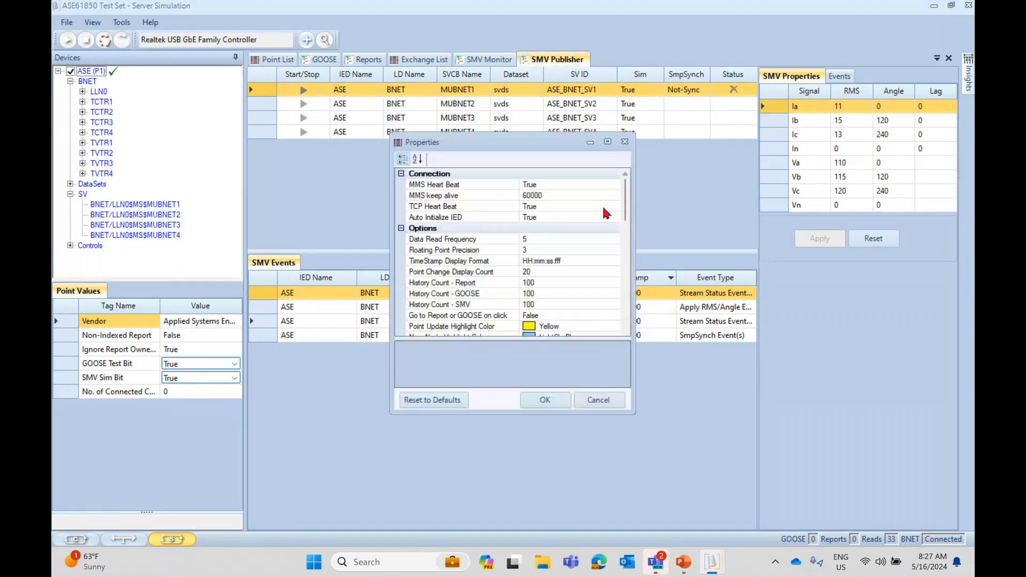
{"action": "left_click_drag", "start_coordinate": [628, 210], "coordinate": [627, 318]}
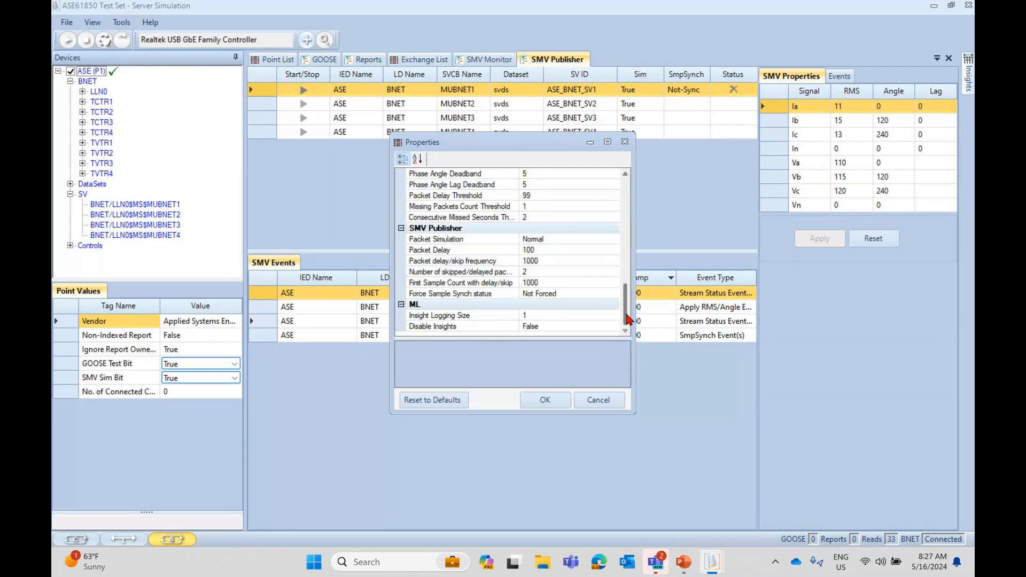
{"action": "left_click_drag", "start_coordinate": [628, 319], "coordinate": [628, 306]}
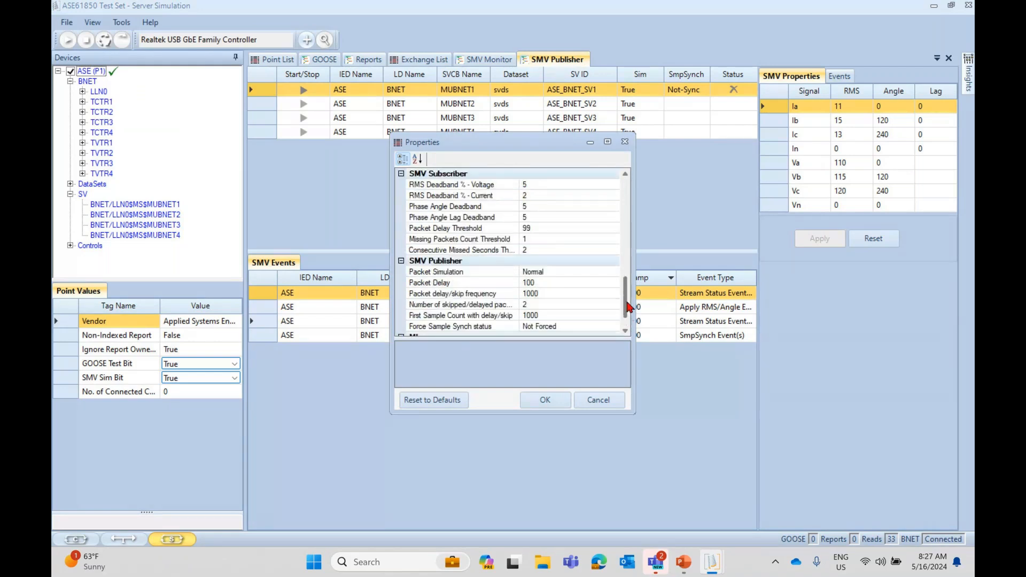
{"action": "left_click", "coordinate": [439, 174]}
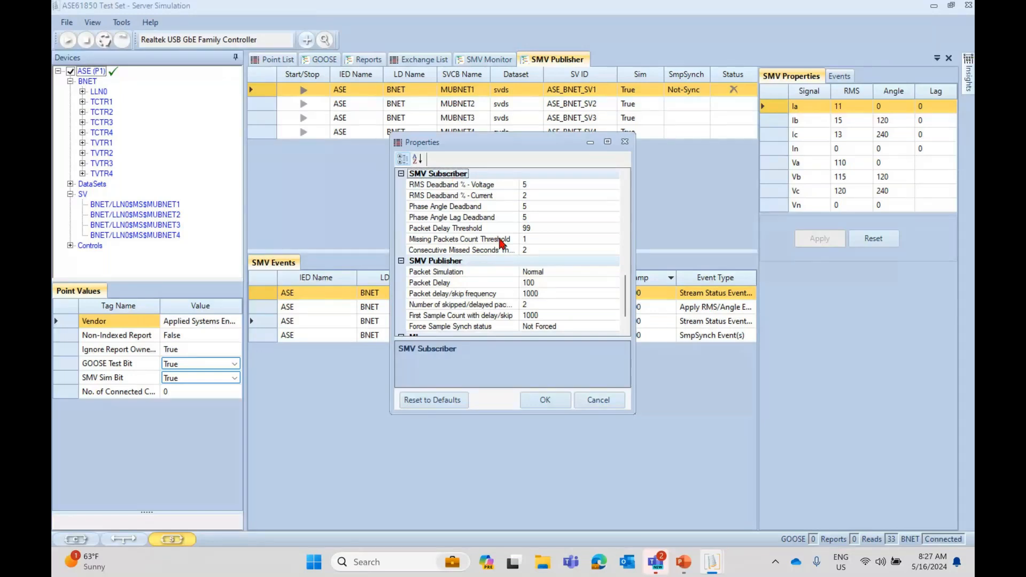
Review the SMV Publisher's Packet Simulation modes, Packet Delay and Packet delay/skip frequency settings.
{"action": "left_click", "coordinate": [470, 274]}
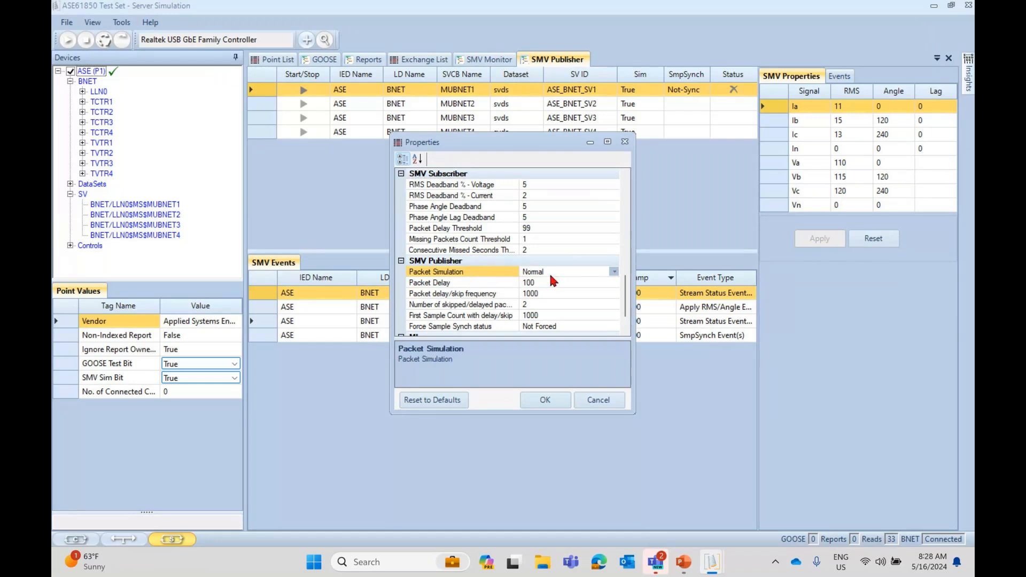
{"action": "left_click", "coordinate": [614, 273]}
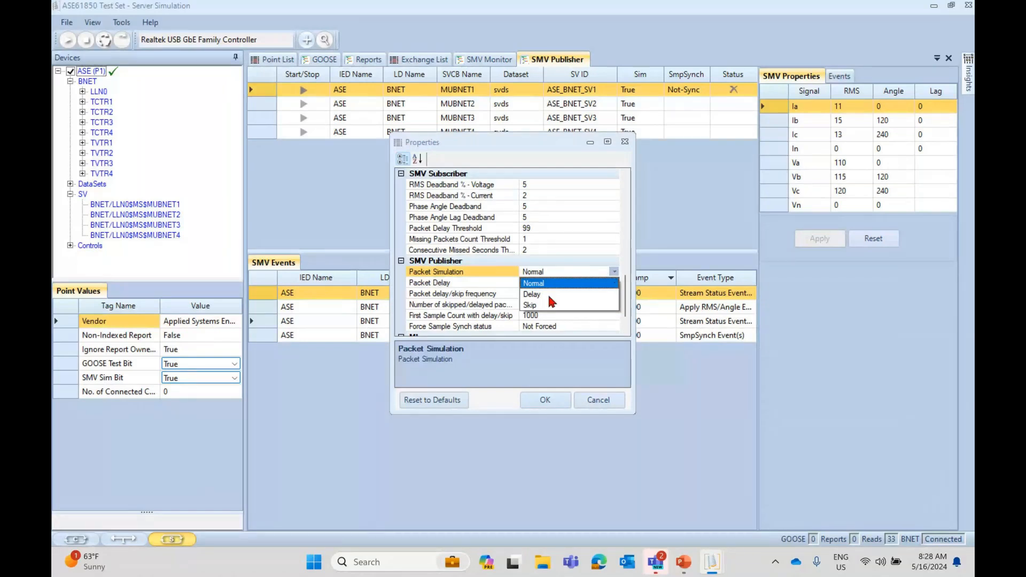
{"action": "left_click", "coordinate": [491, 284]}
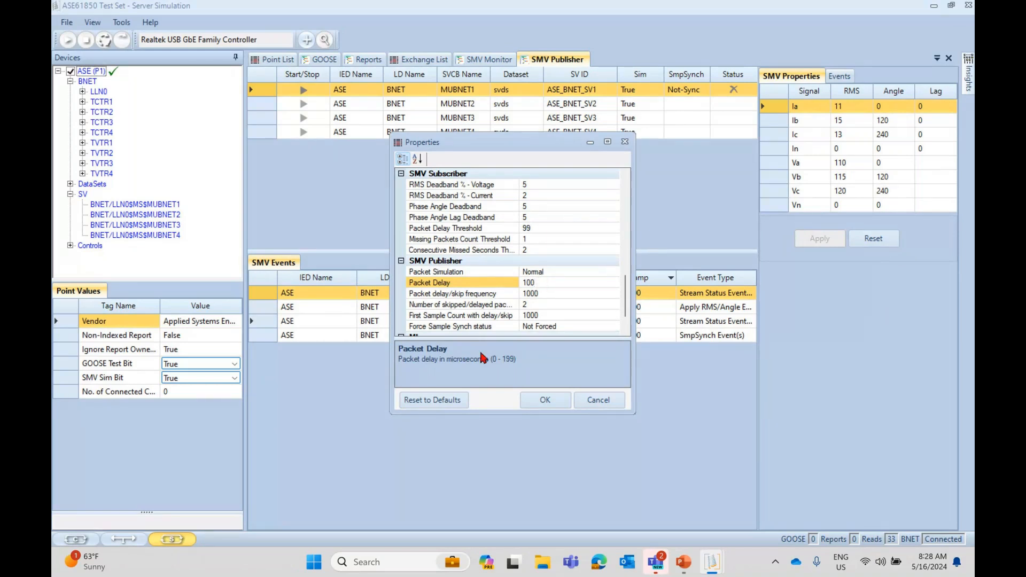
{"action": "left_click", "coordinate": [496, 295]}
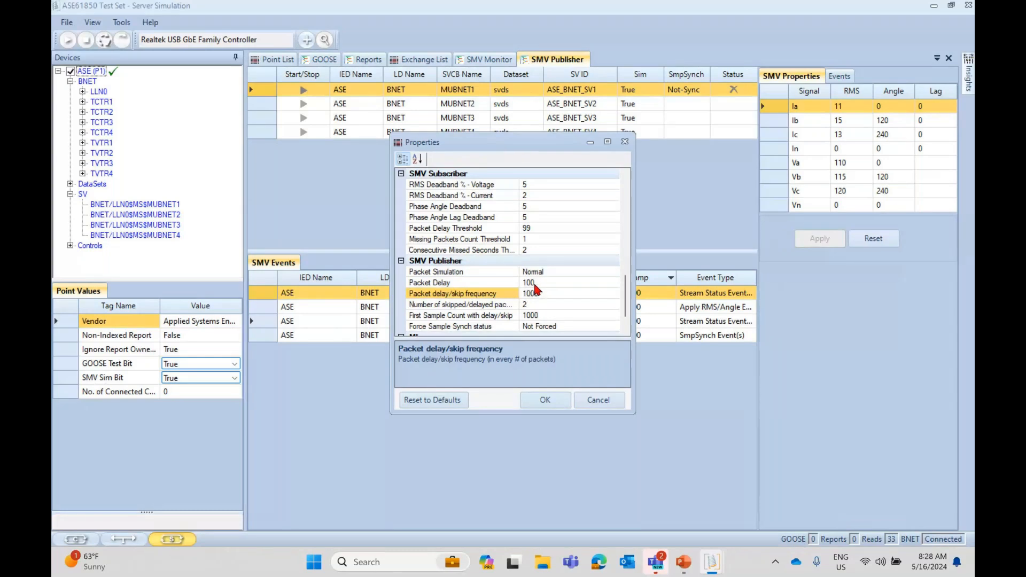
{"action": "key", "text": "Up"}
{"action": "key", "text": "Up"}
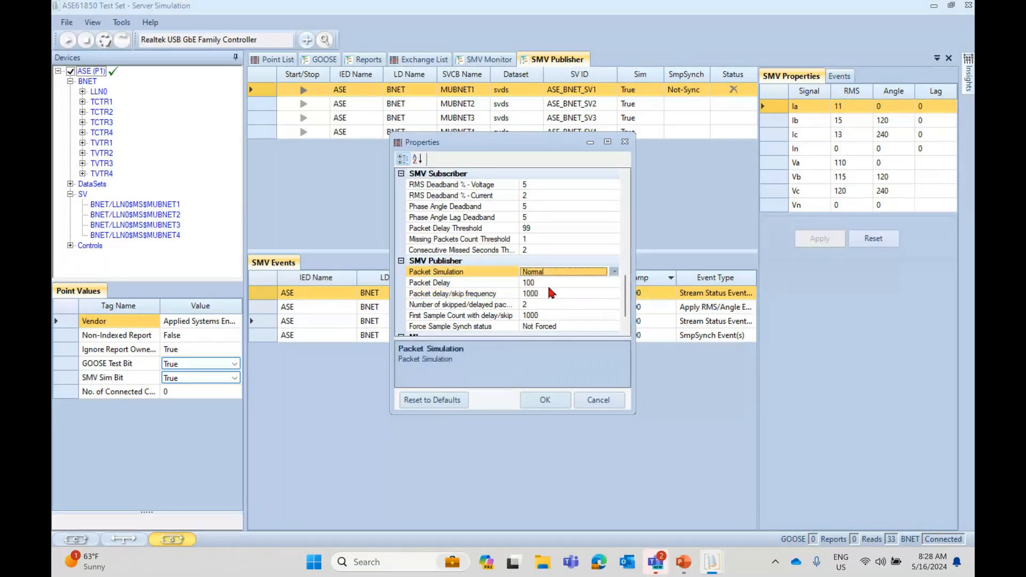
Dismiss the e-mail notification and examine the number of skipped/delayed packets and First Sample Count with delay/skip settings.
{"action": "left_click", "coordinate": [508, 295]}
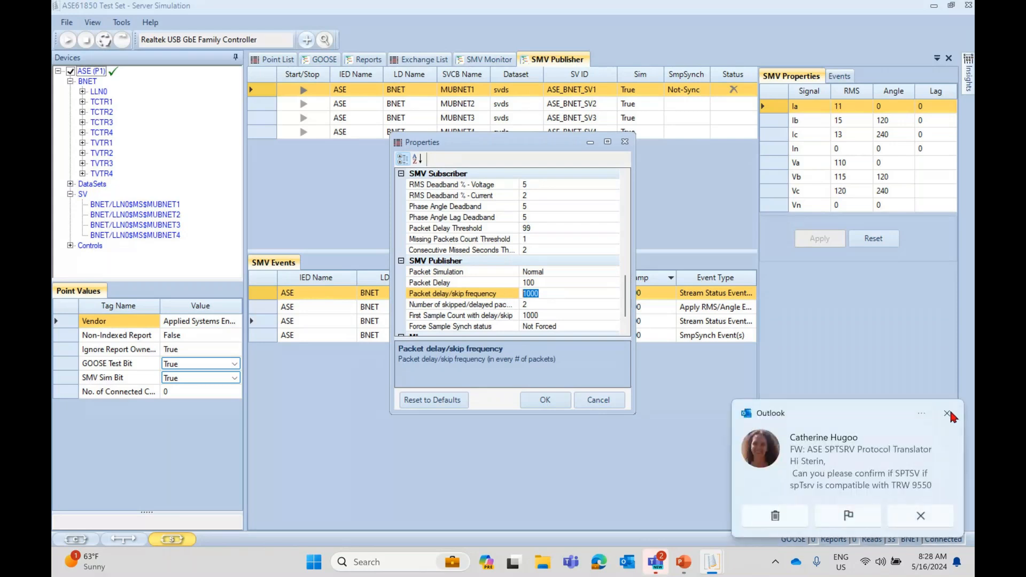
{"action": "left_click", "coordinate": [949, 413]}
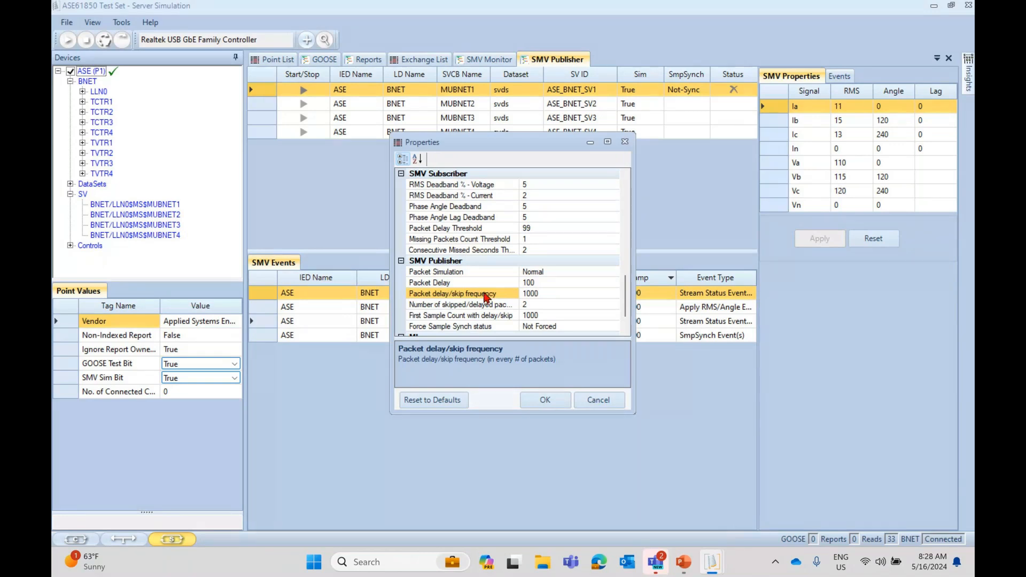
{"action": "left_click", "coordinate": [464, 283]}
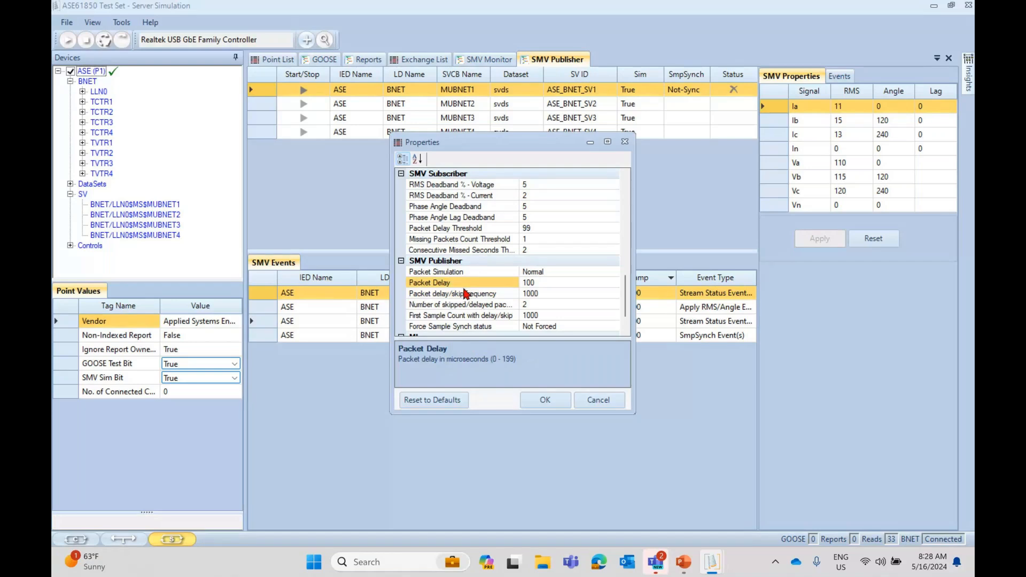
{"action": "left_click", "coordinate": [464, 304]}
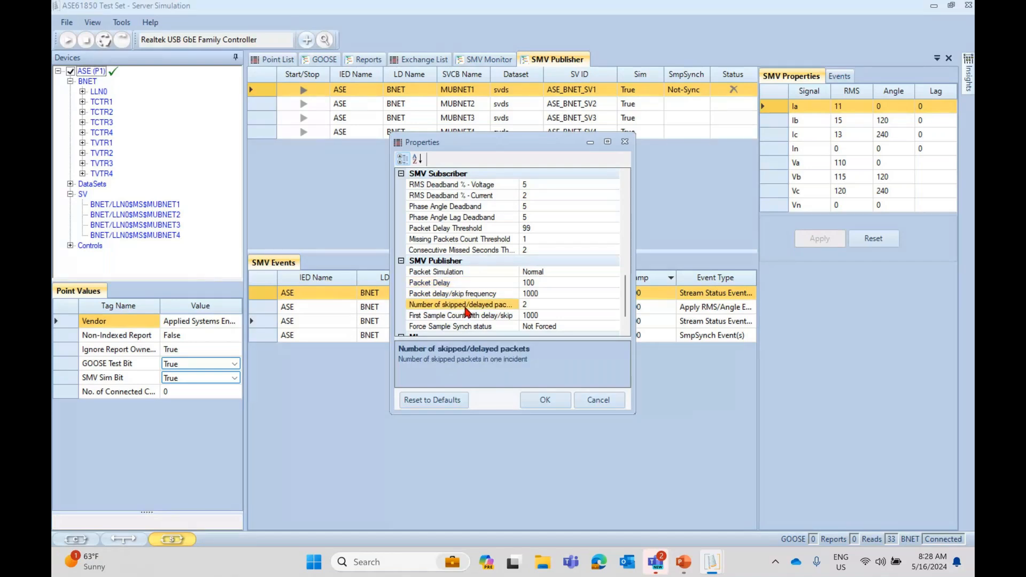
{"action": "left_click", "coordinate": [614, 271]}
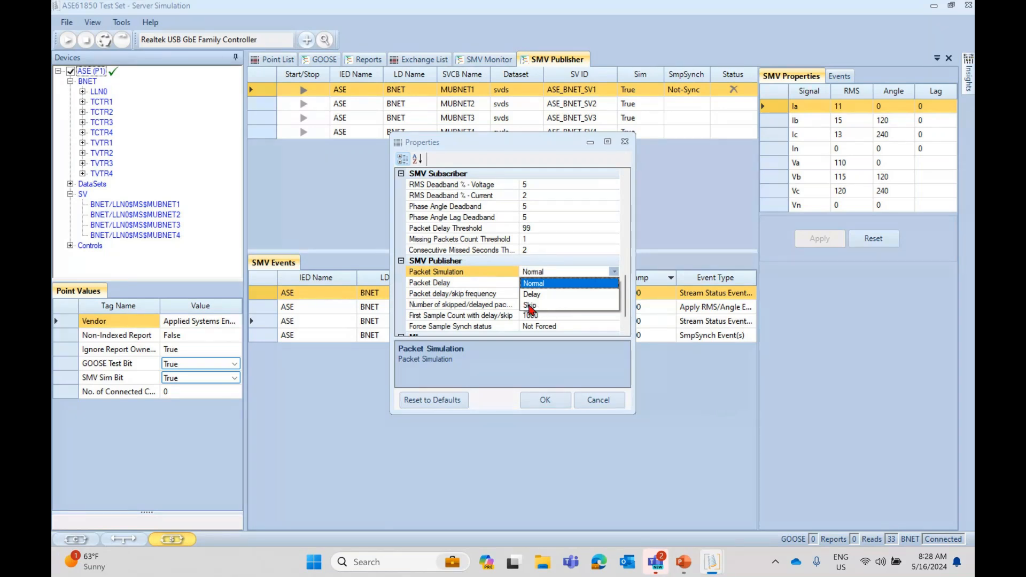
{"action": "left_click", "coordinate": [496, 305]}
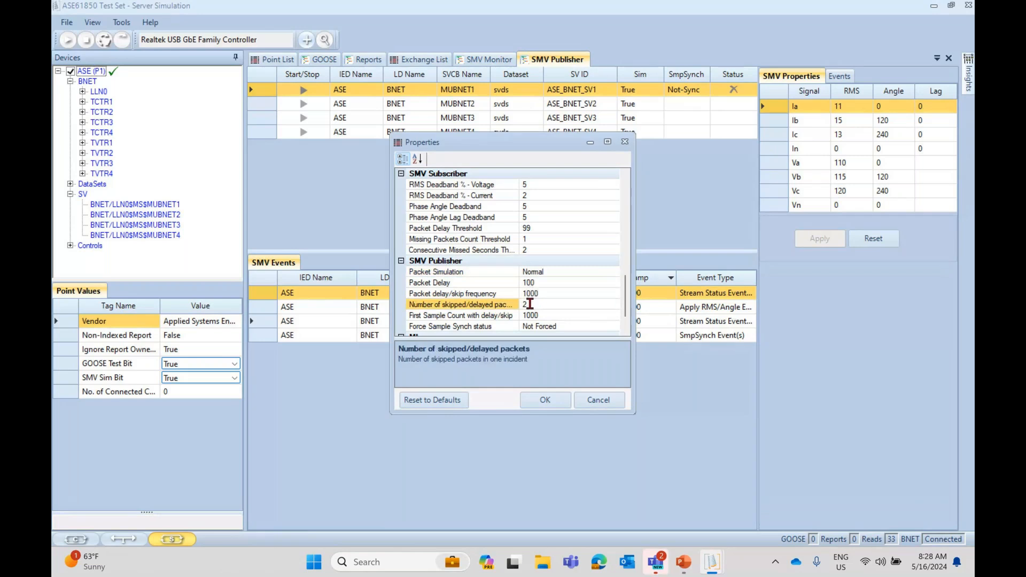
{"action": "left_click", "coordinate": [499, 317]}
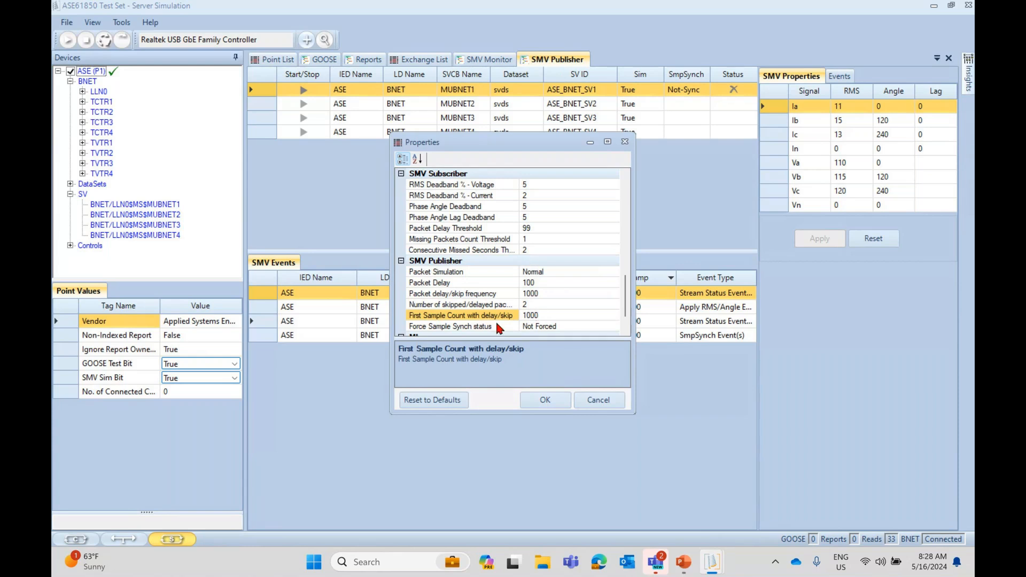
Compare the Packet delay/skip frequency with the number of skipped/delayed packets per incident in the SMV Publisher settings.
{"action": "left_click_drag", "start_coordinate": [625, 306], "coordinate": [627, 309]}
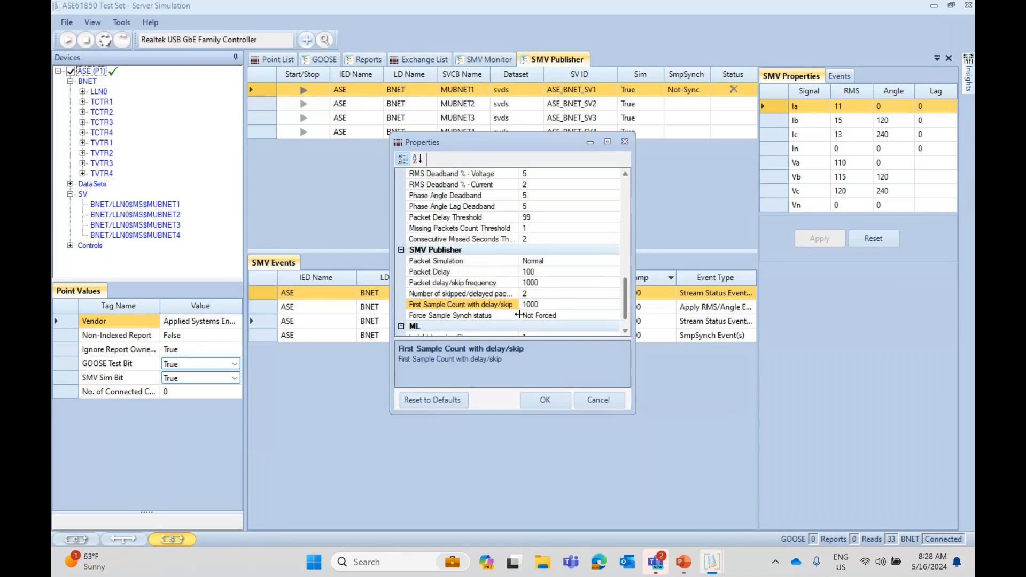
{"action": "left_click", "coordinate": [499, 264]}
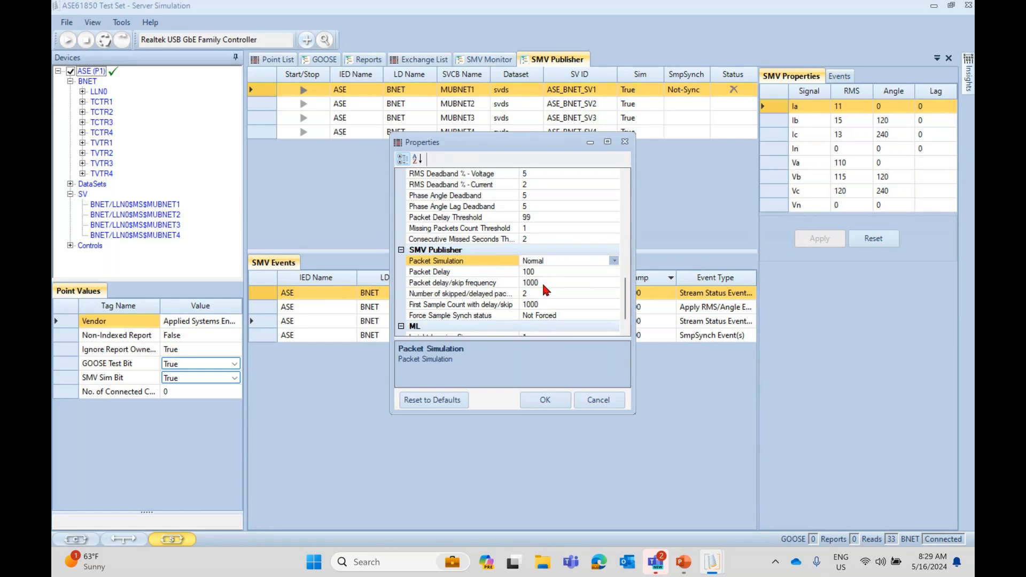
{"action": "left_click", "coordinate": [479, 297]}
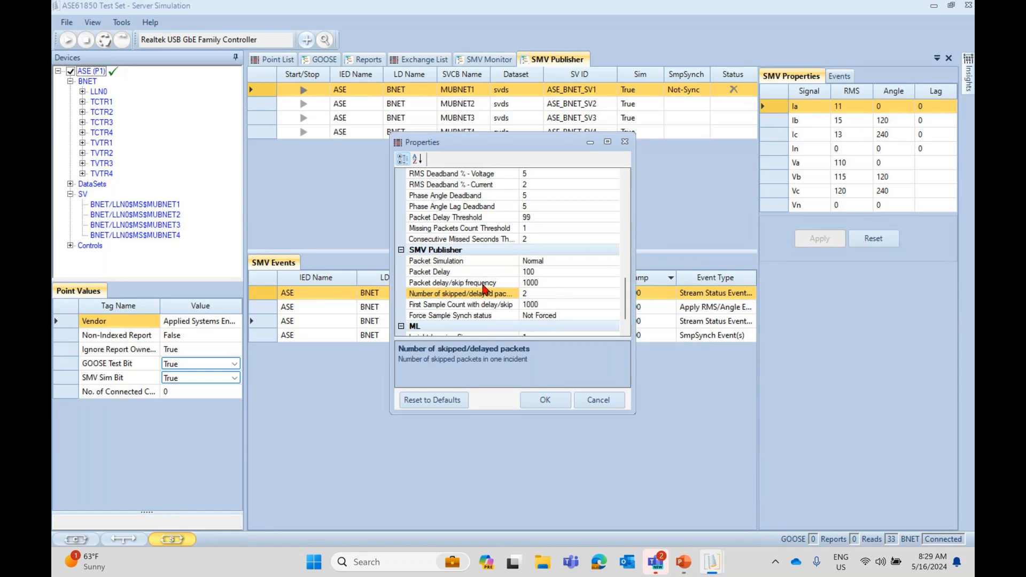
{"action": "left_click", "coordinate": [483, 283]}
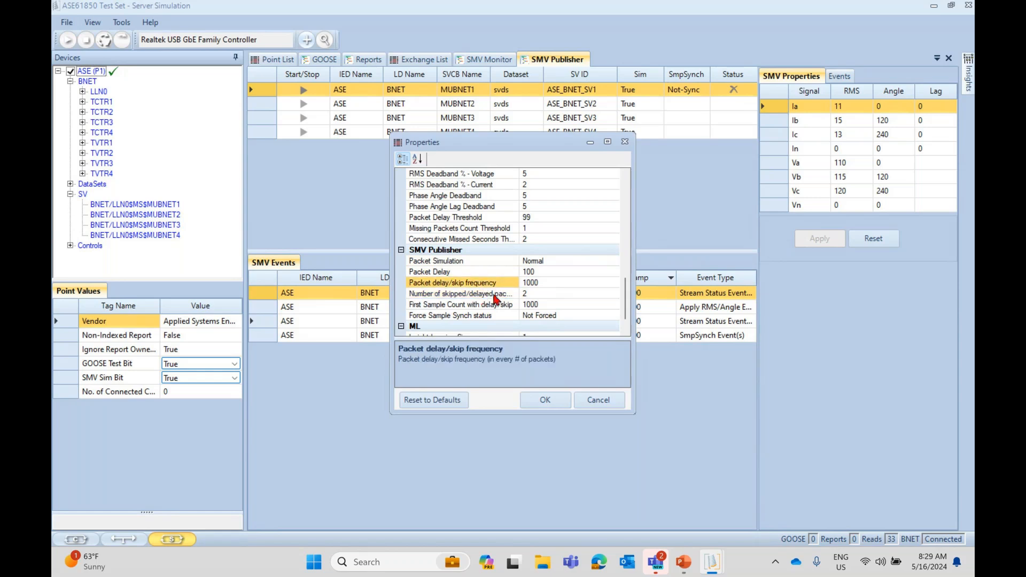
{"action": "left_click", "coordinate": [495, 298]}
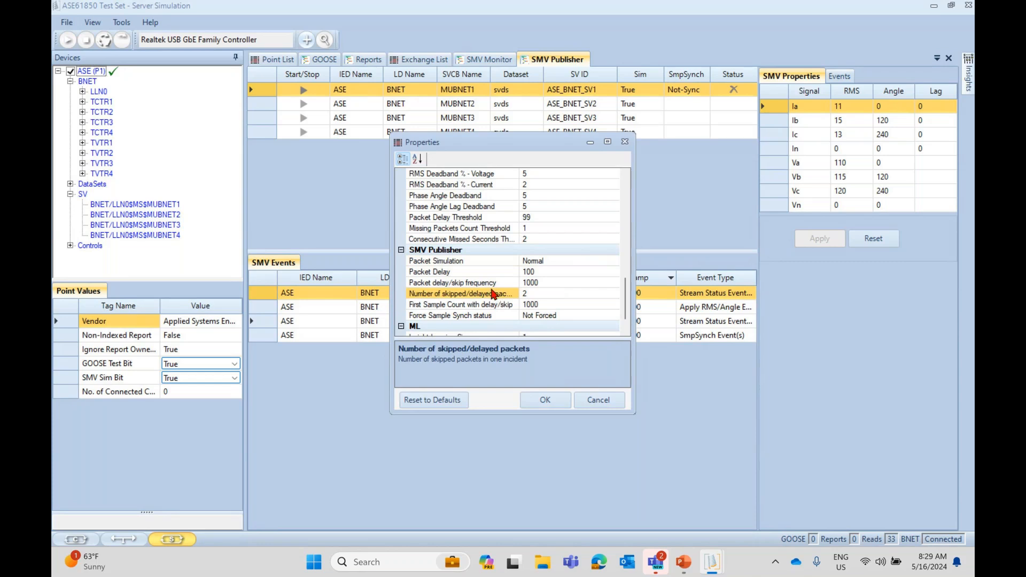
{"action": "left_click", "coordinate": [493, 286]}
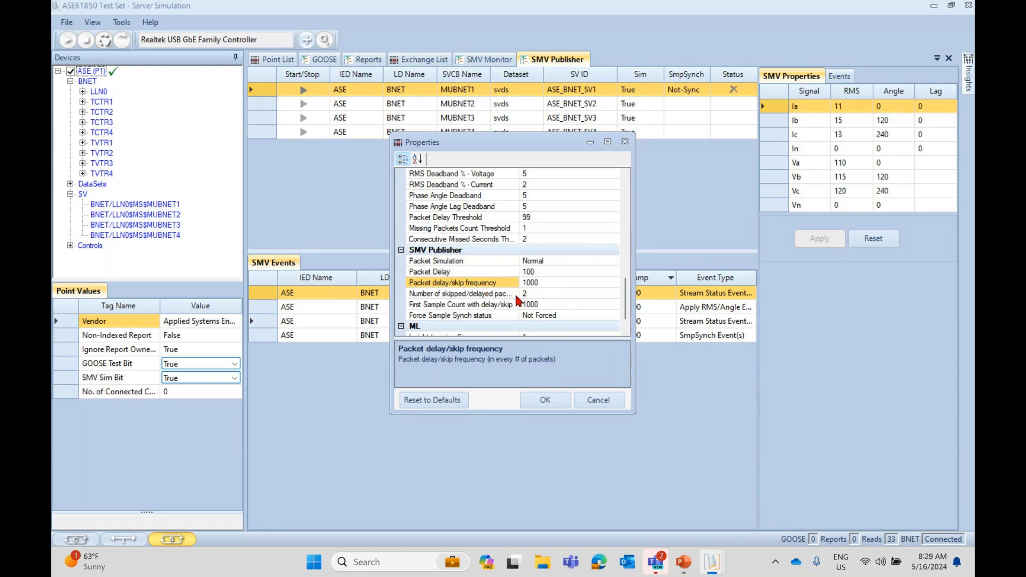
Check the available options for the SMV Publisher's Force Sample Synch status.
{"action": "left_click", "coordinate": [561, 315]}
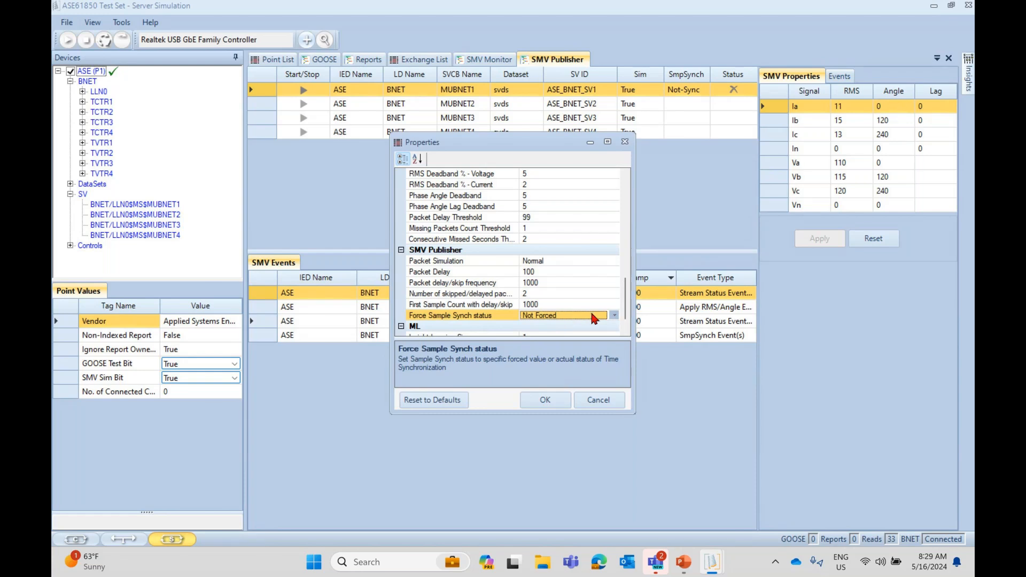
{"action": "left_click", "coordinate": [615, 316]}
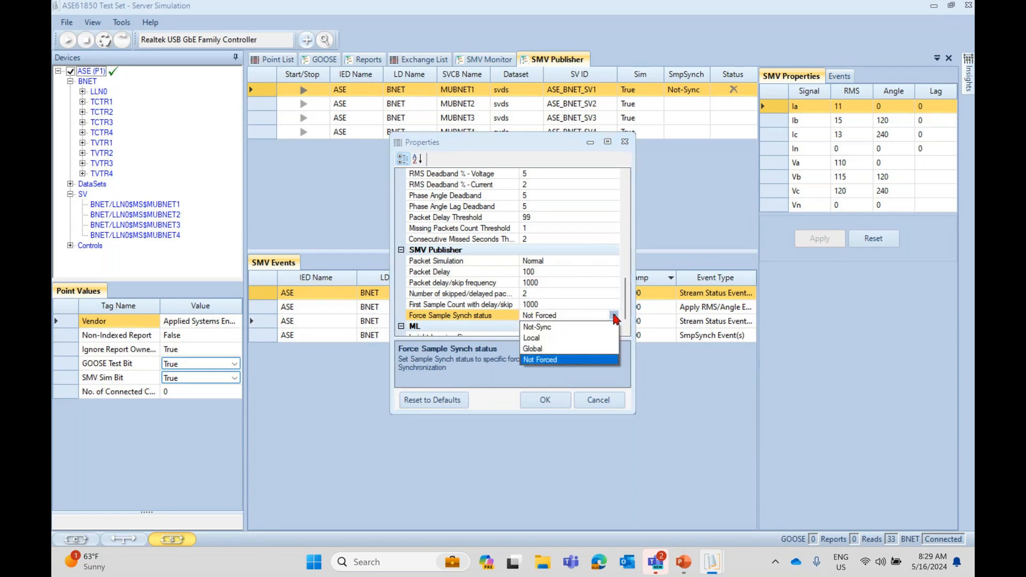
{"action": "left_click", "coordinate": [495, 316]}
Look back over the SMV Subscriber thresholds and recheck the SMV Publisher's Packet Simulation choices.
{"action": "scroll", "coordinate": [487, 240], "scroll_direction": "up", "scroll_amount": 2}
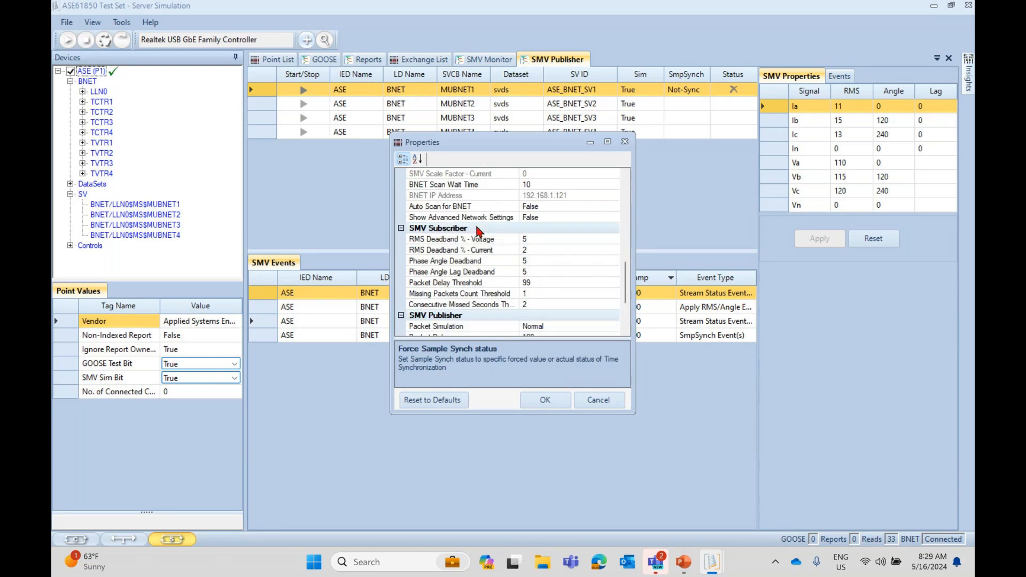
{"action": "left_click", "coordinate": [475, 226]}
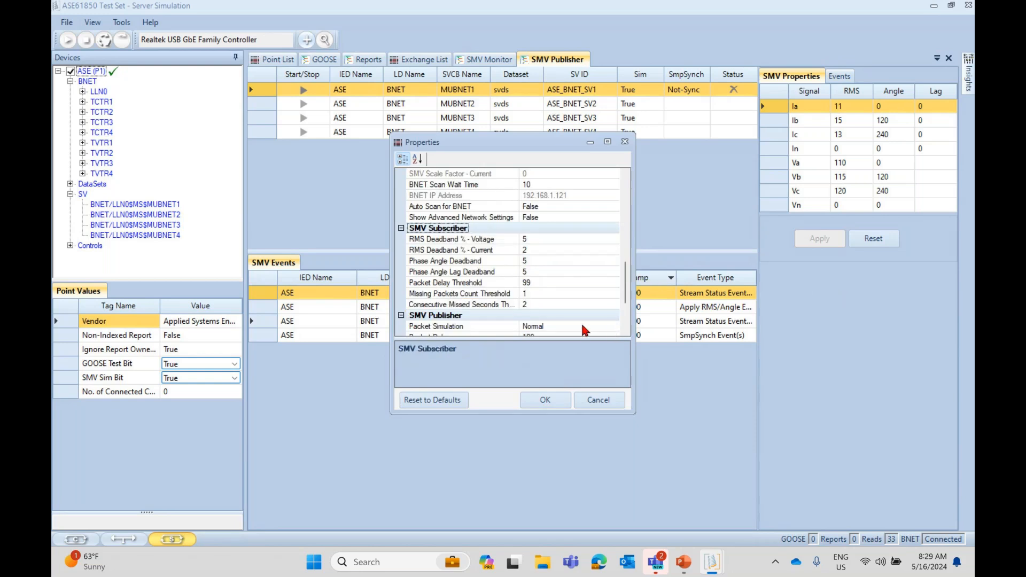
{"action": "scroll", "coordinate": [581, 322], "scroll_direction": "down", "scroll_amount": 2}
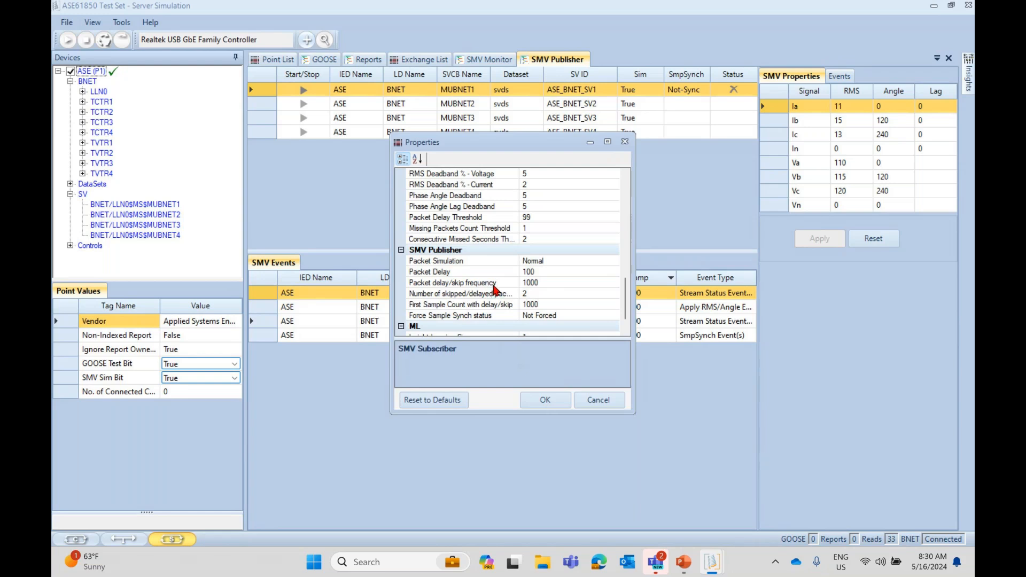
{"action": "left_click", "coordinate": [558, 260]}
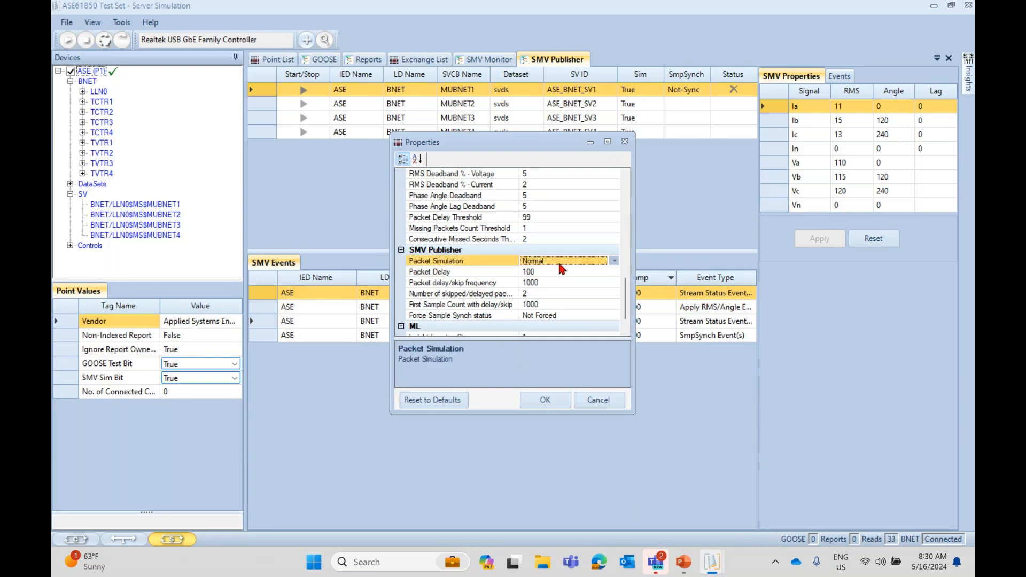
{"action": "left_click", "coordinate": [614, 262]}
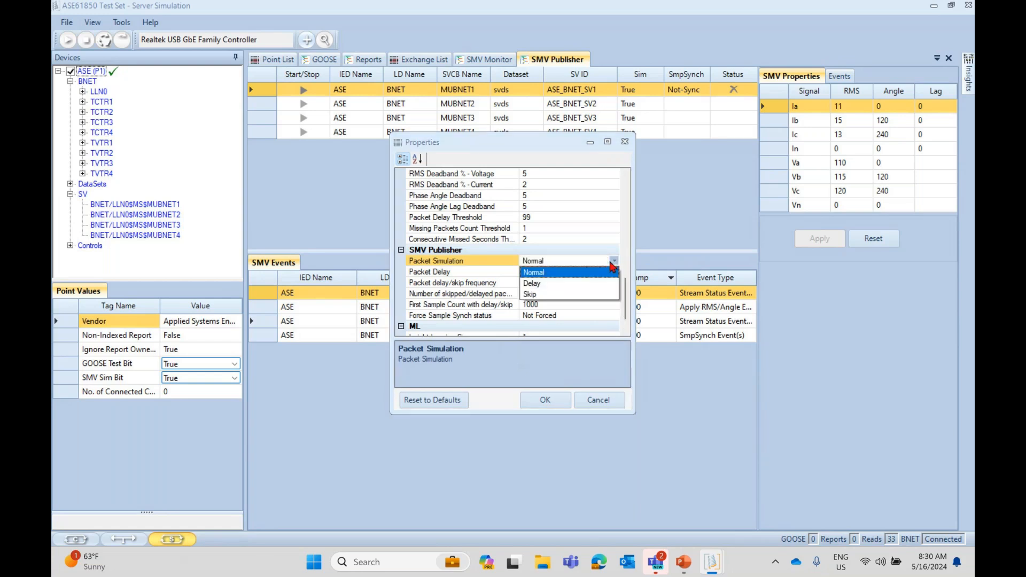
{"action": "left_click", "coordinate": [493, 263]}
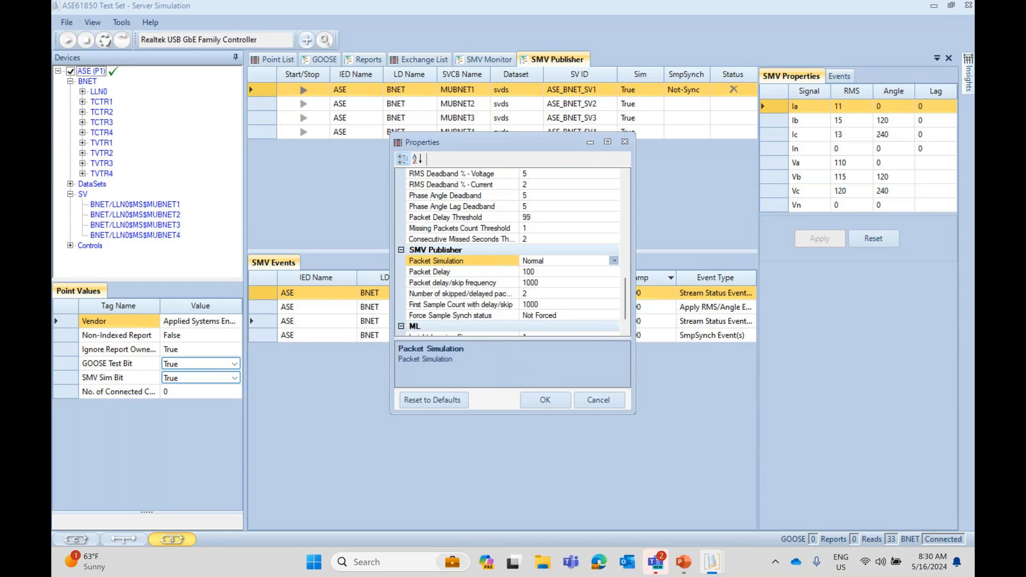
Enlarge the Properties window and collapse the Connection, Options, Server and Exchange categories.
{"action": "scroll", "coordinate": [585, 238], "scroll_direction": "up", "scroll_amount": 1}
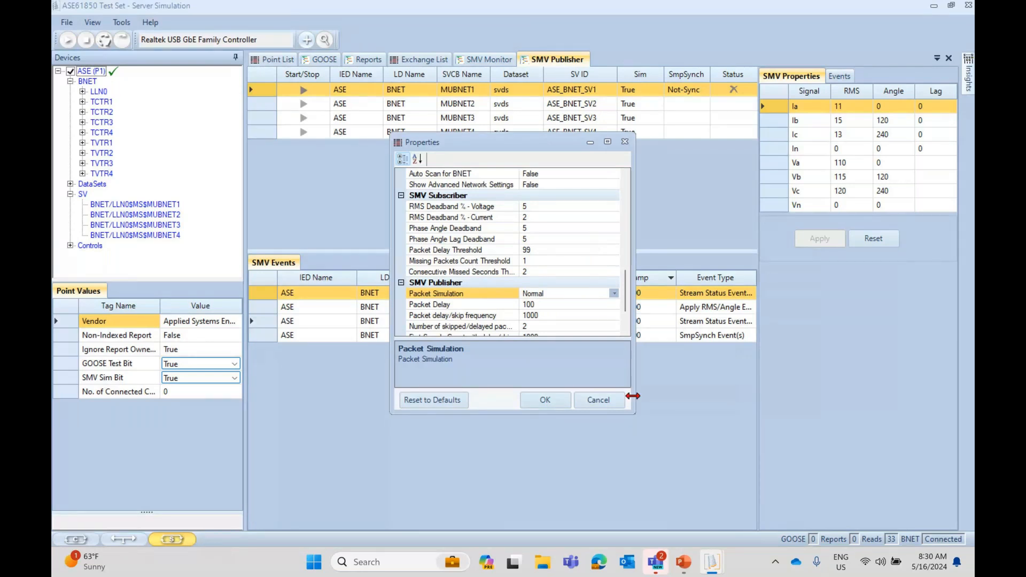
{"action": "left_click_drag", "start_coordinate": [634, 413], "coordinate": [705, 526]}
{"action": "left_click_drag", "start_coordinate": [390, 137], "coordinate": [205, 23]}
{"action": "scroll", "coordinate": [403, 179], "scroll_direction": "up", "scroll_amount": 6}
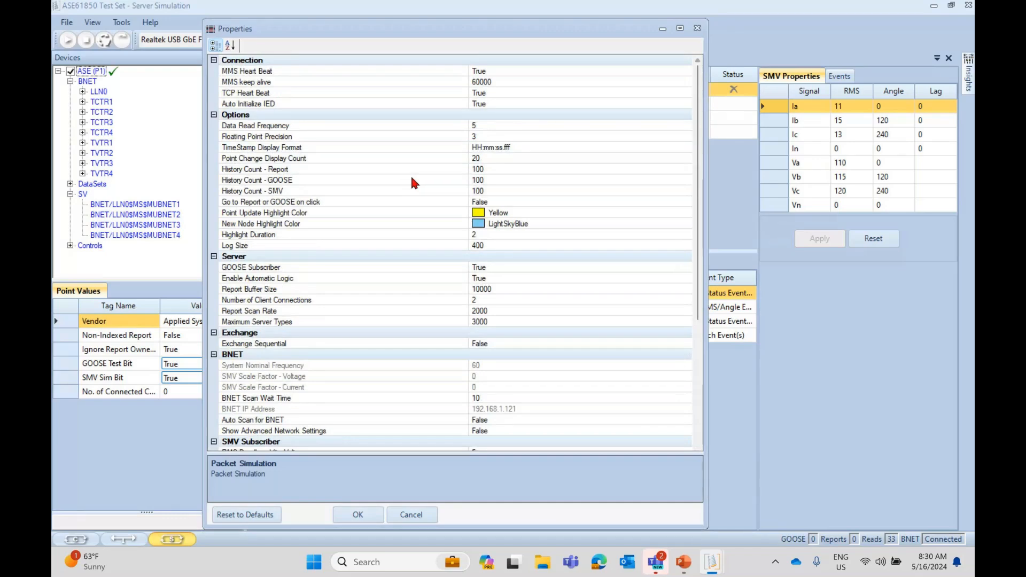
{"action": "left_click", "coordinate": [214, 61]}
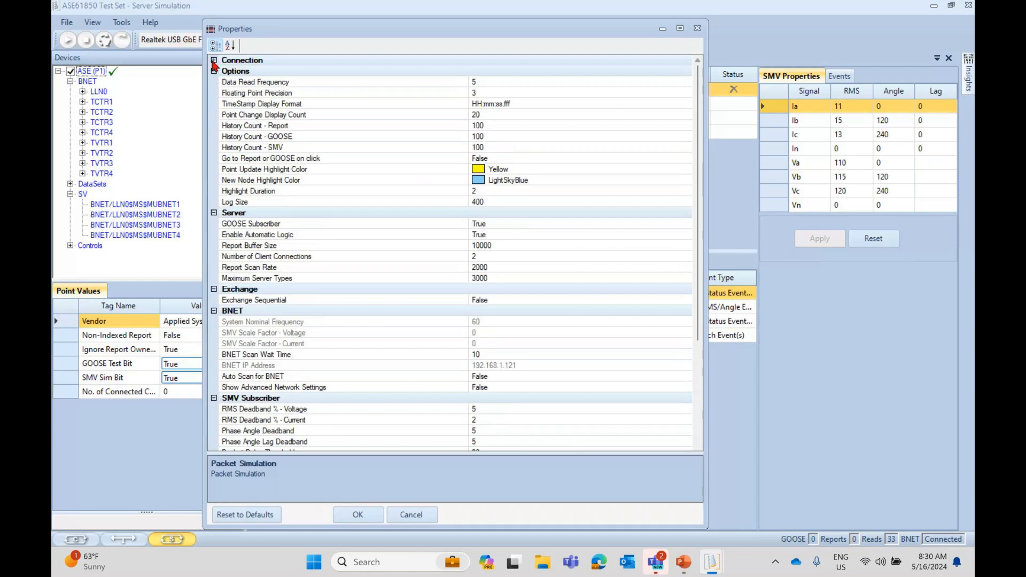
{"action": "left_click", "coordinate": [214, 60]}
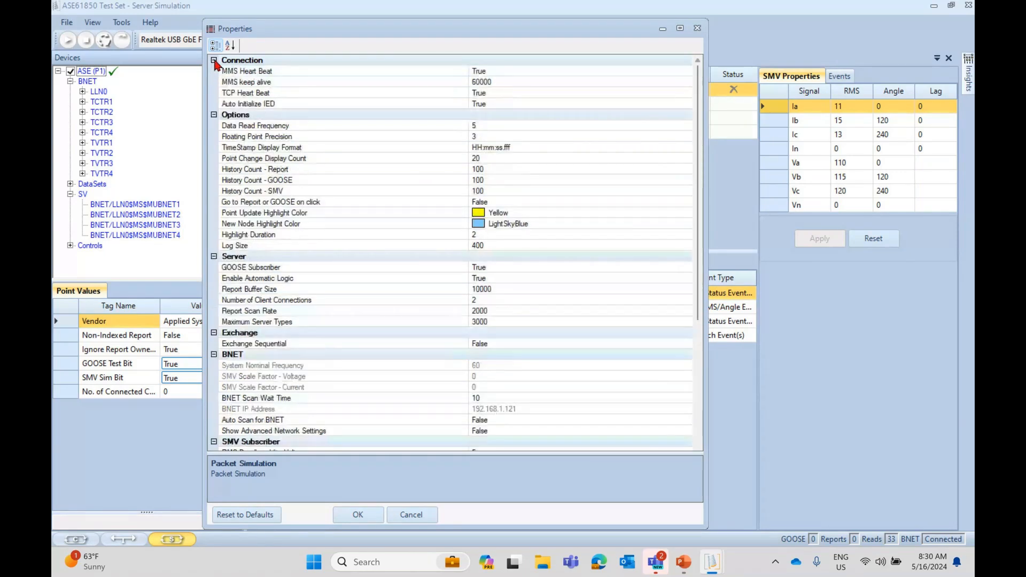
{"action": "left_click", "coordinate": [214, 60]}
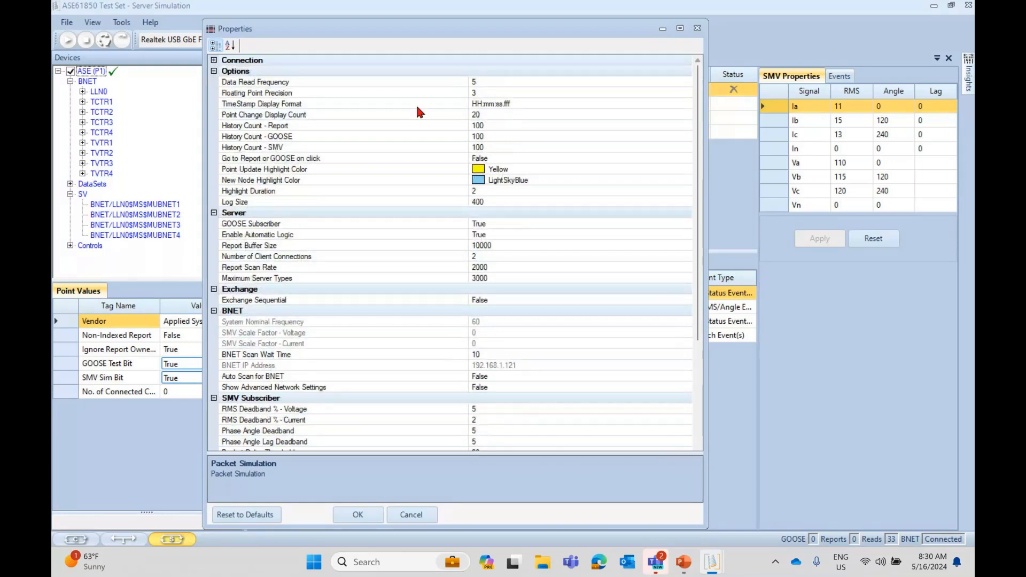
{"action": "left_click", "coordinate": [213, 71]}
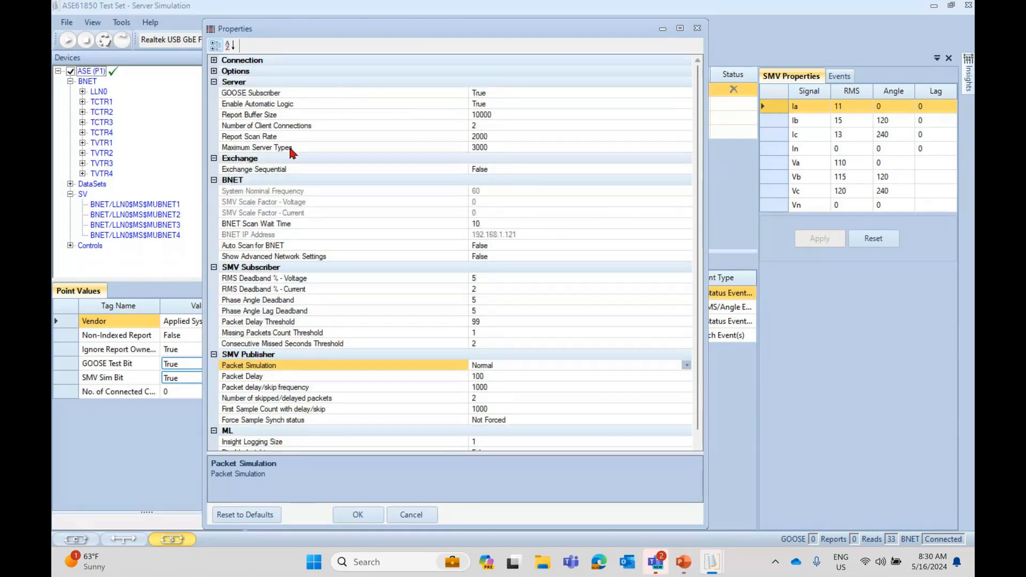
{"action": "left_click", "coordinate": [214, 82]}
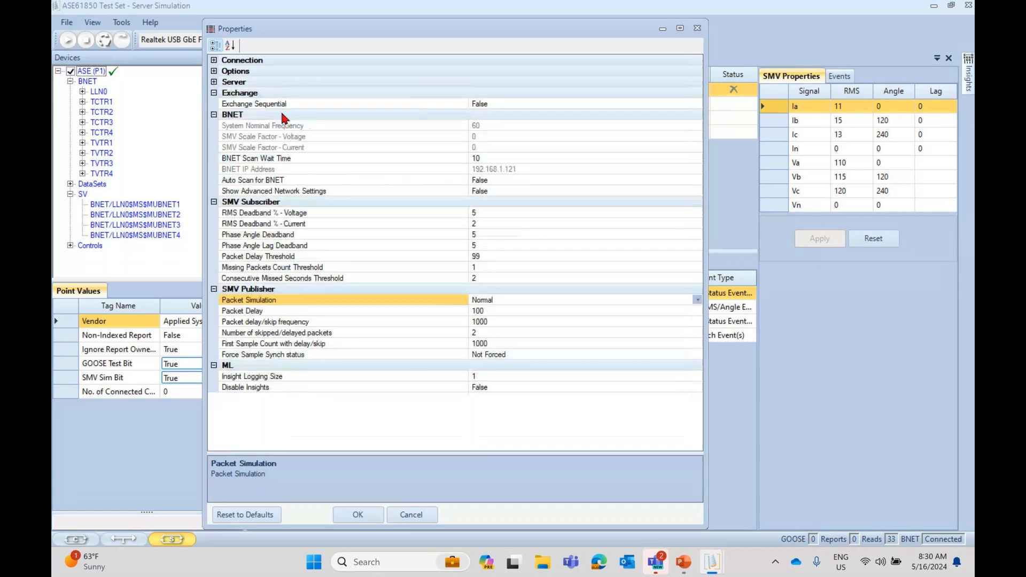
{"action": "left_click", "coordinate": [214, 93]}
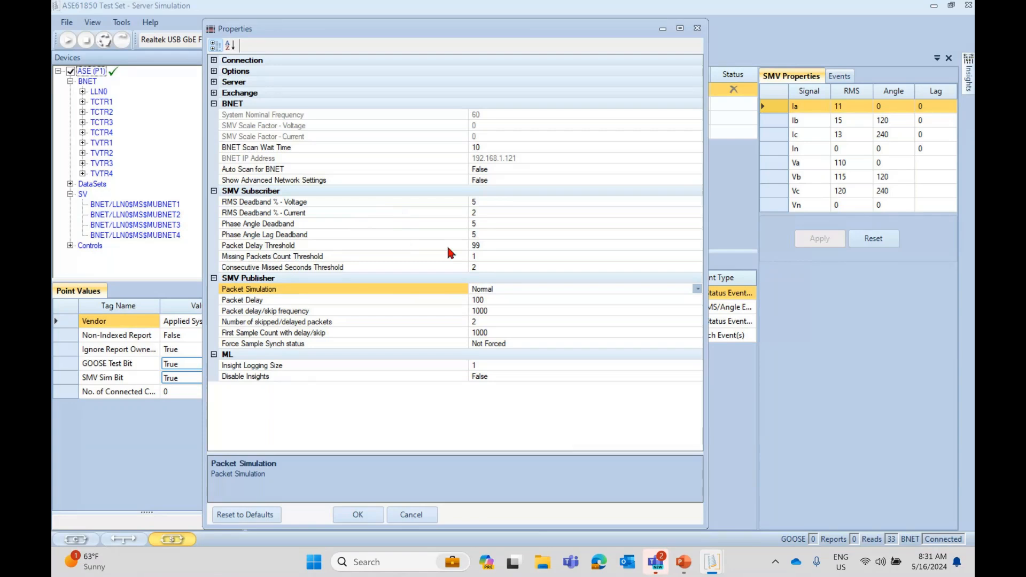
Set the SMV Subscriber's Packet Delay Threshold to 0 and save the properties.
{"action": "left_click", "coordinate": [404, 247]}
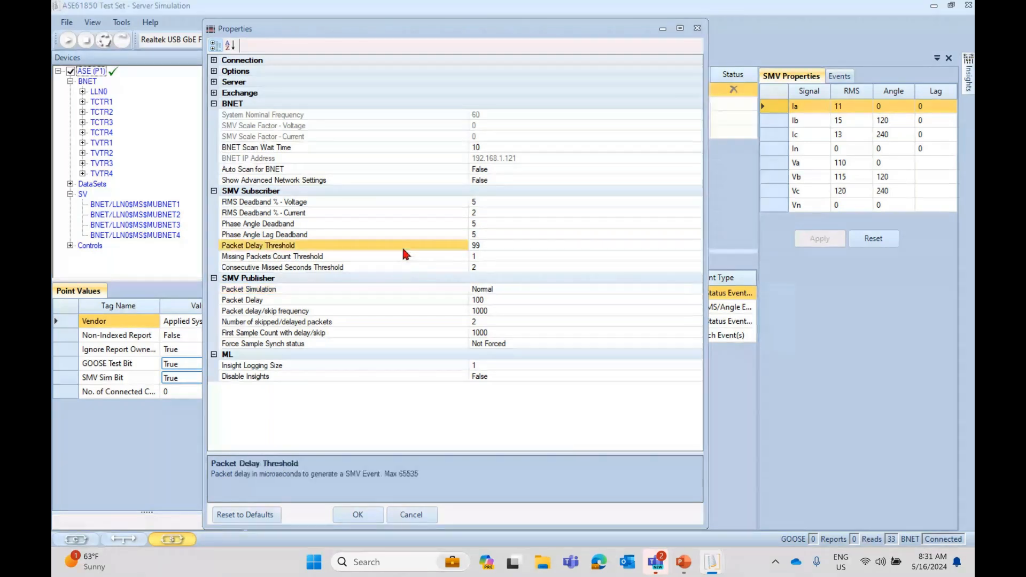
{"action": "left_click", "coordinate": [477, 246]}
{"action": "type", "text": "0"}
{"action": "left_click", "coordinate": [418, 257]}
{"action": "left_click", "coordinate": [428, 247]}
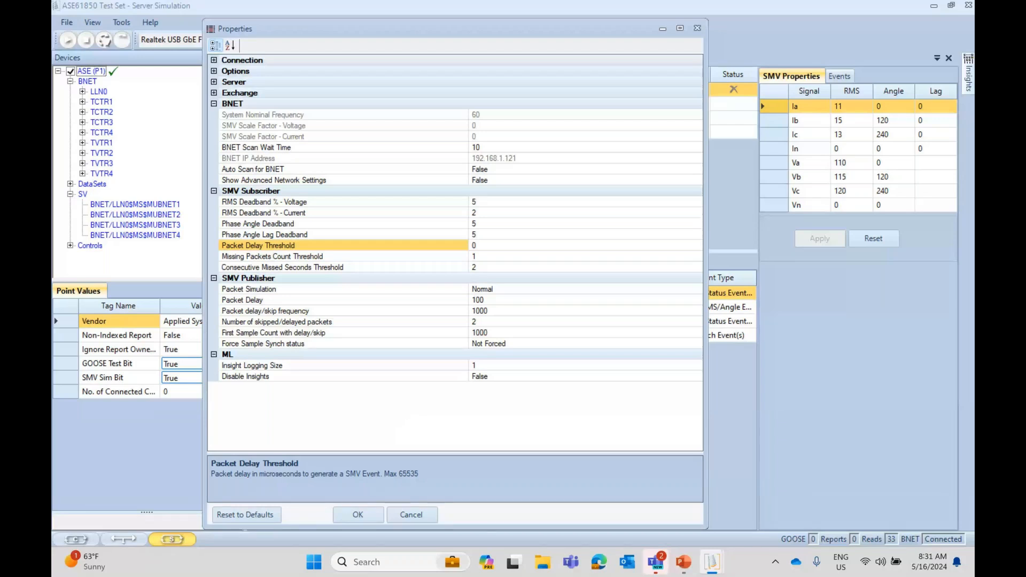
{"action": "left_click", "coordinate": [358, 514]}
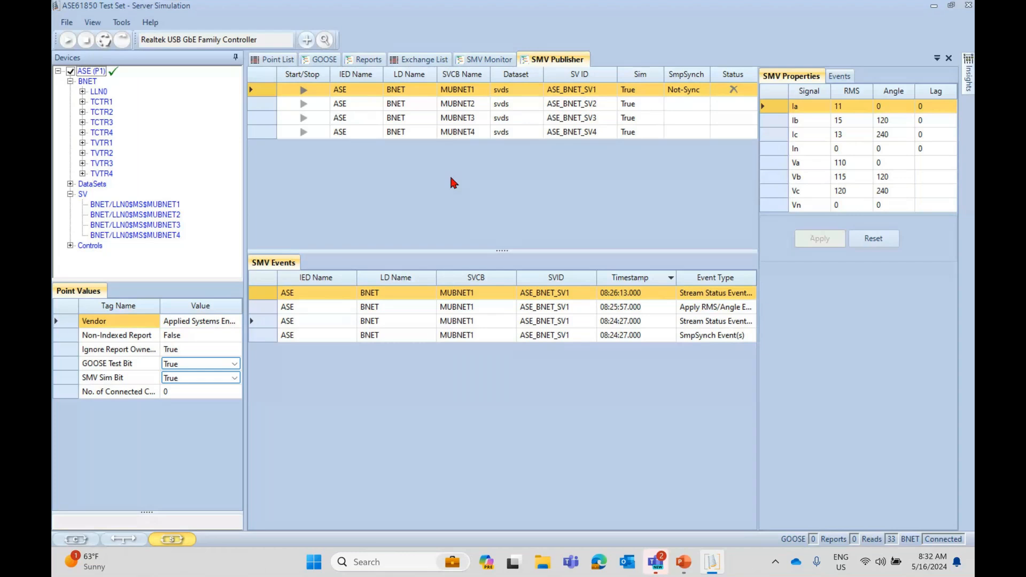
Publish the MUBNET1 stream again and monitor it with the SMV Monitor's event history cleared.
{"action": "left_click", "coordinate": [303, 91]}
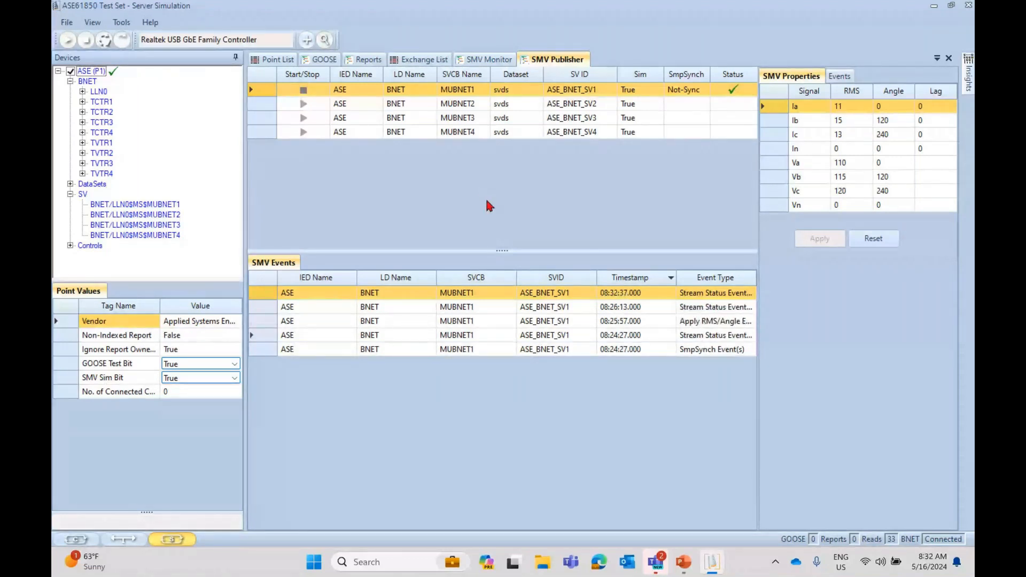
{"action": "left_click", "coordinate": [487, 62]}
{"action": "right_click", "coordinate": [510, 332]}
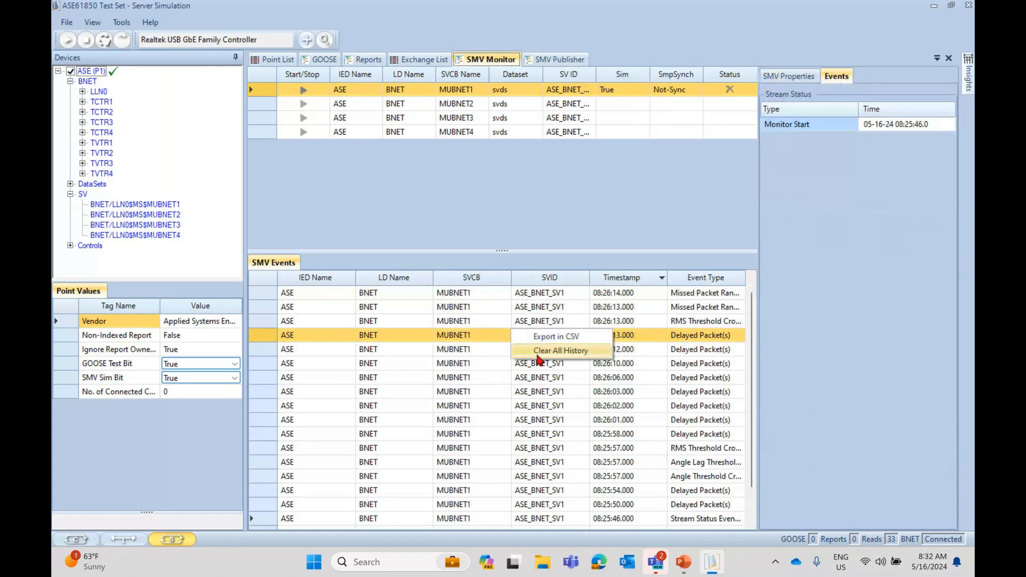
{"action": "left_click", "coordinate": [539, 352]}
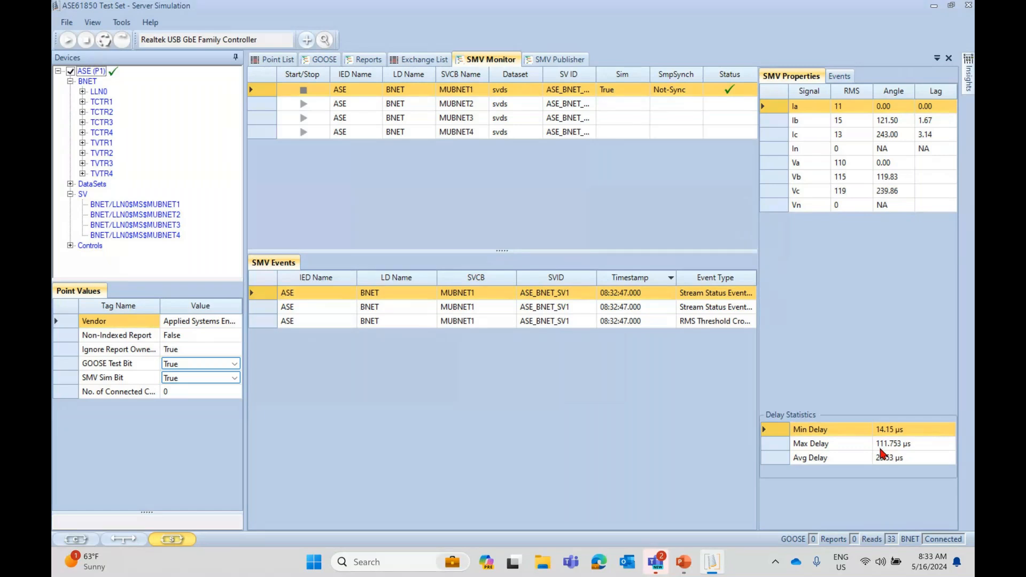
{"action": "left_click", "coordinate": [840, 461]}
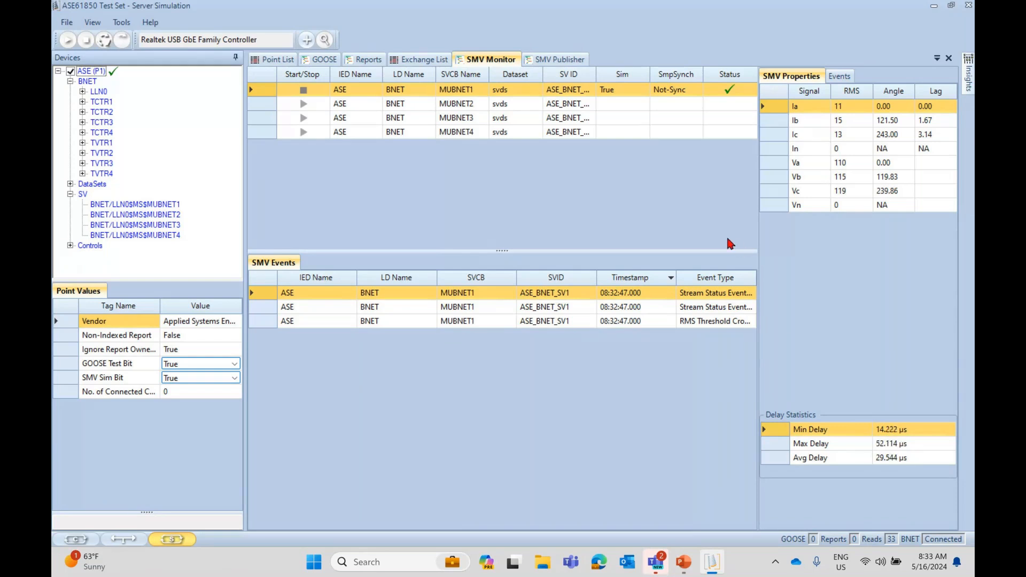
Recheck the SMV Subscriber's Packet Delay Threshold in the properties without changing anything.
{"action": "left_click", "coordinate": [124, 26]}
{"action": "left_click", "coordinate": [141, 42]}
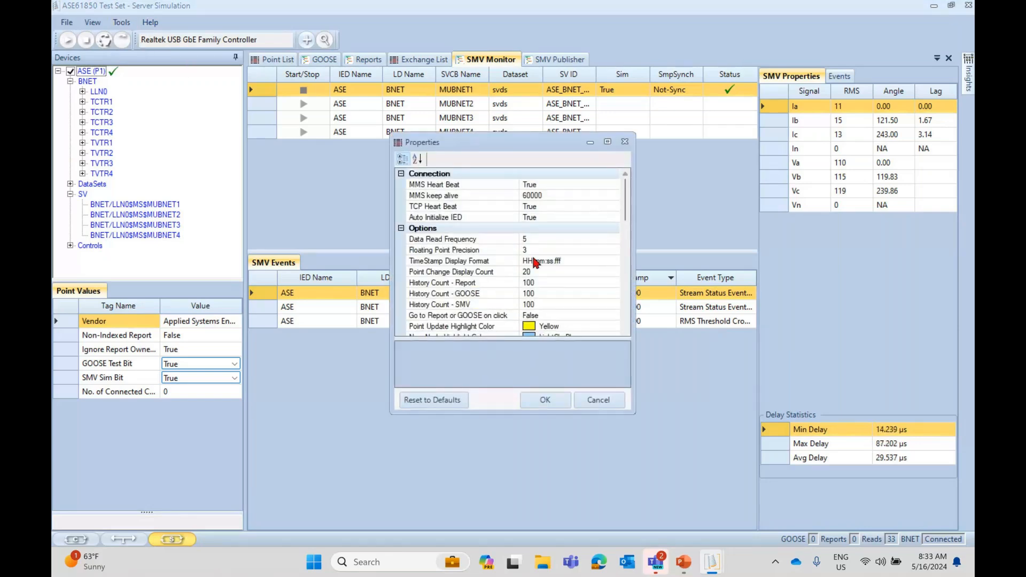
{"action": "scroll", "coordinate": [481, 214], "scroll_direction": "down", "scroll_amount": 10}
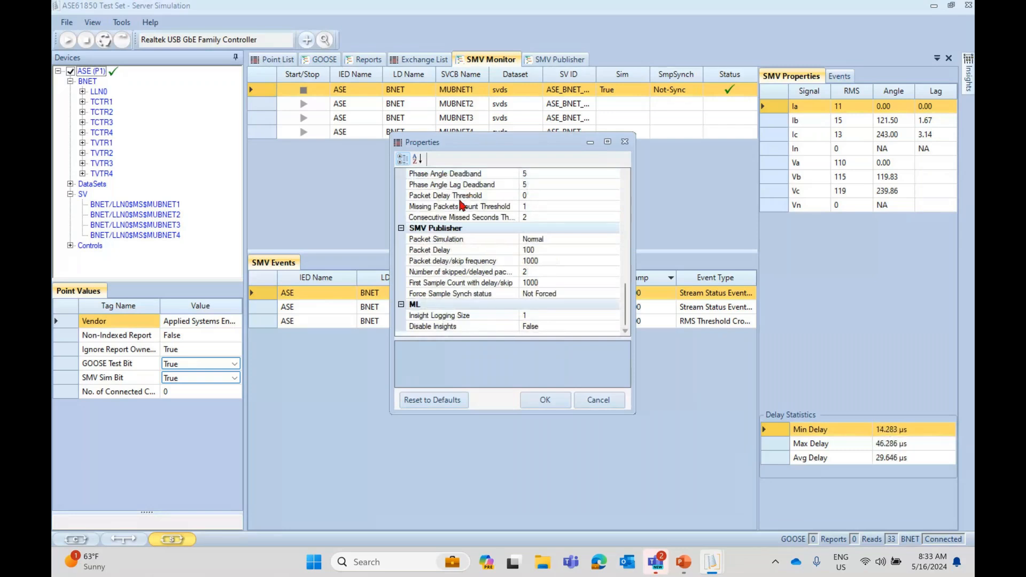
{"action": "left_click", "coordinate": [460, 199]}
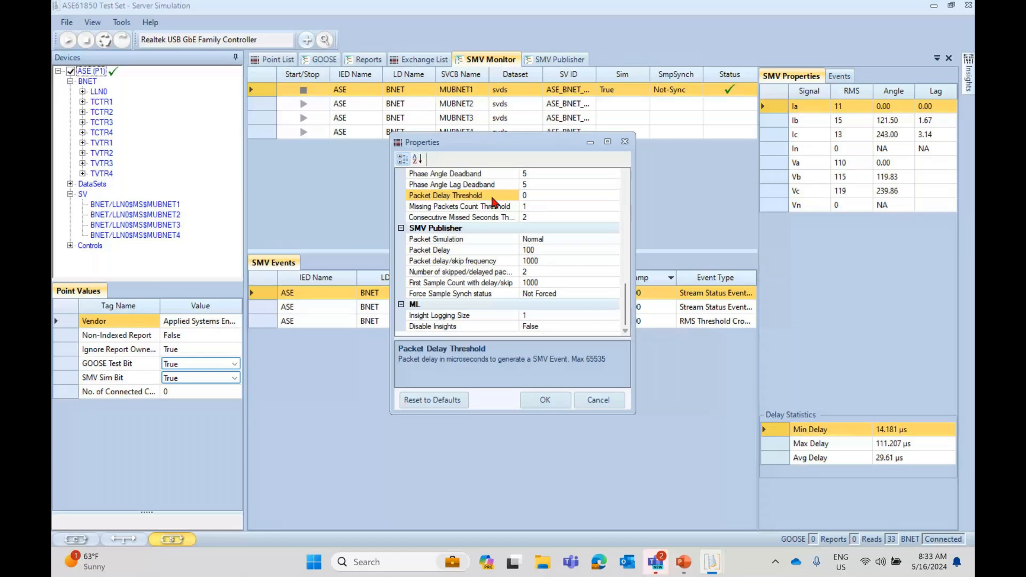
{"action": "left_click", "coordinate": [625, 147]}
Set the RMS value of Ia to 17 in the published MUBNET1 stream and apply it.
{"action": "left_click", "coordinate": [554, 60]}
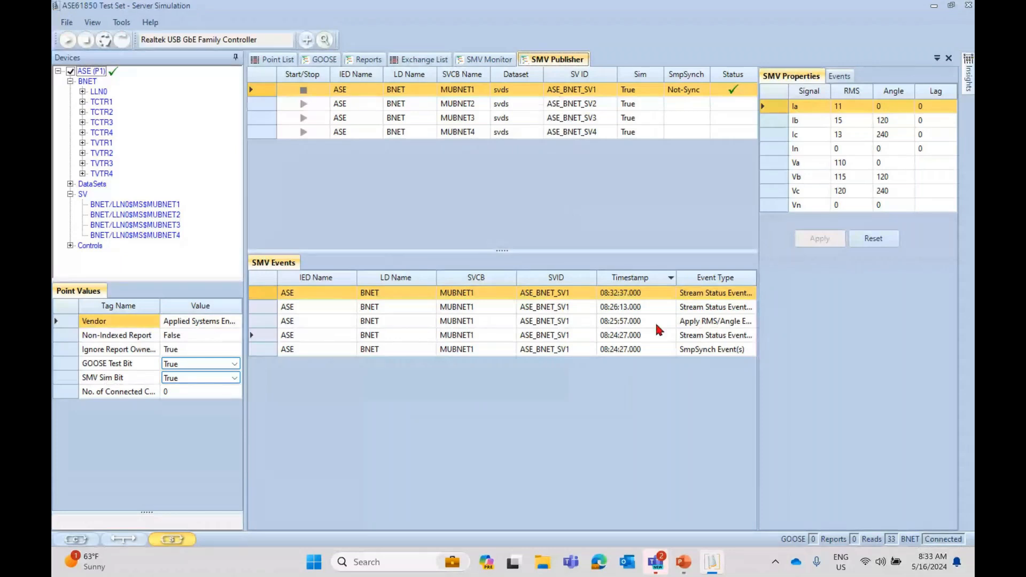
{"action": "left_click", "coordinate": [487, 60]}
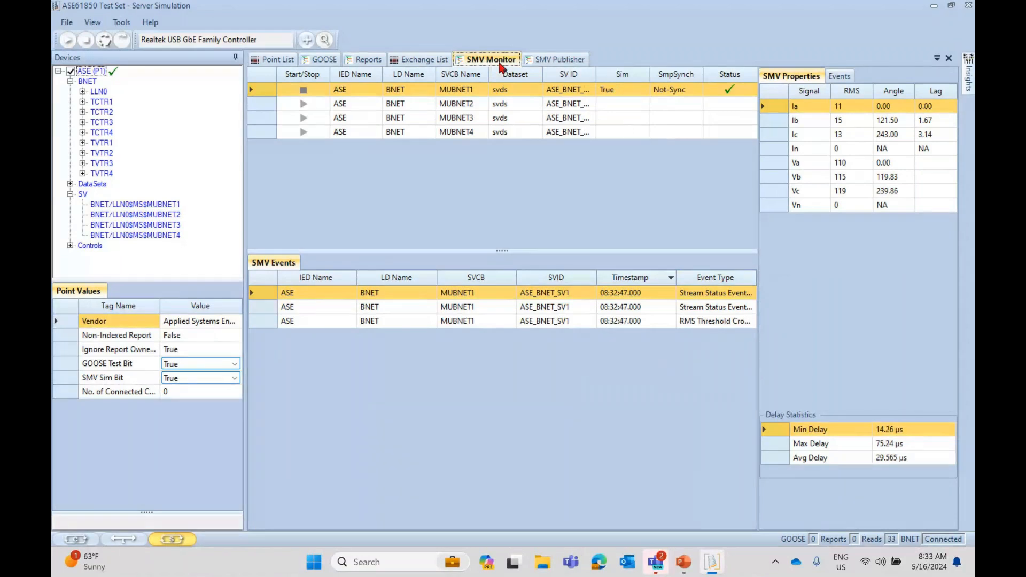
{"action": "left_click", "coordinate": [551, 57]}
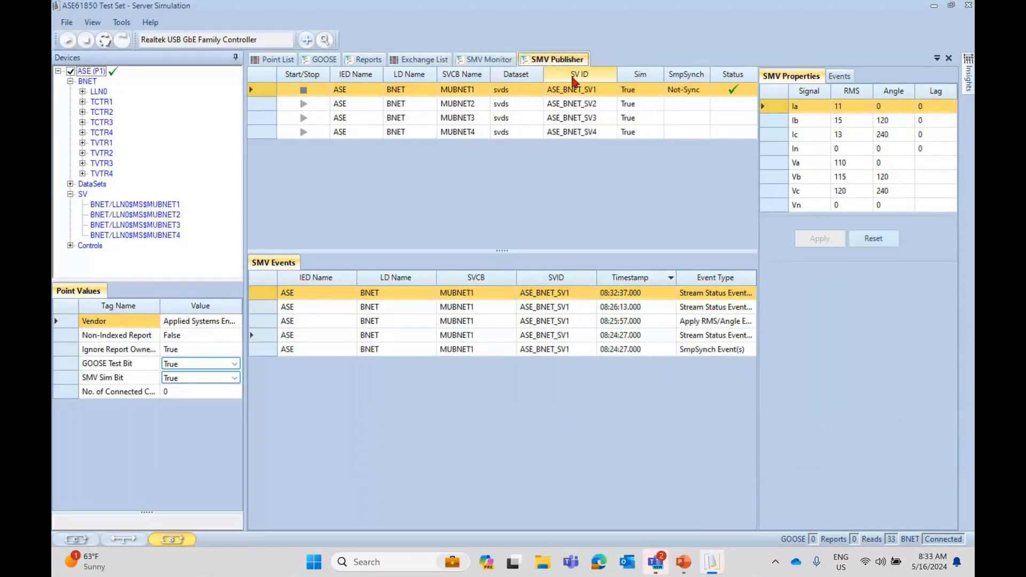
{"action": "left_click", "coordinate": [841, 103]}
{"action": "type", "text": "7"}
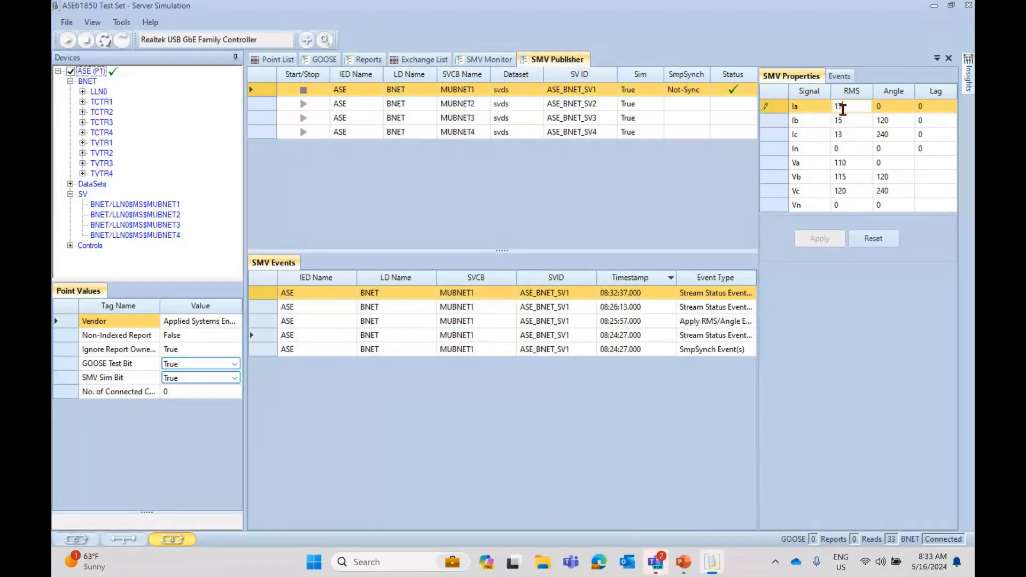
{"action": "key", "text": "Return"}
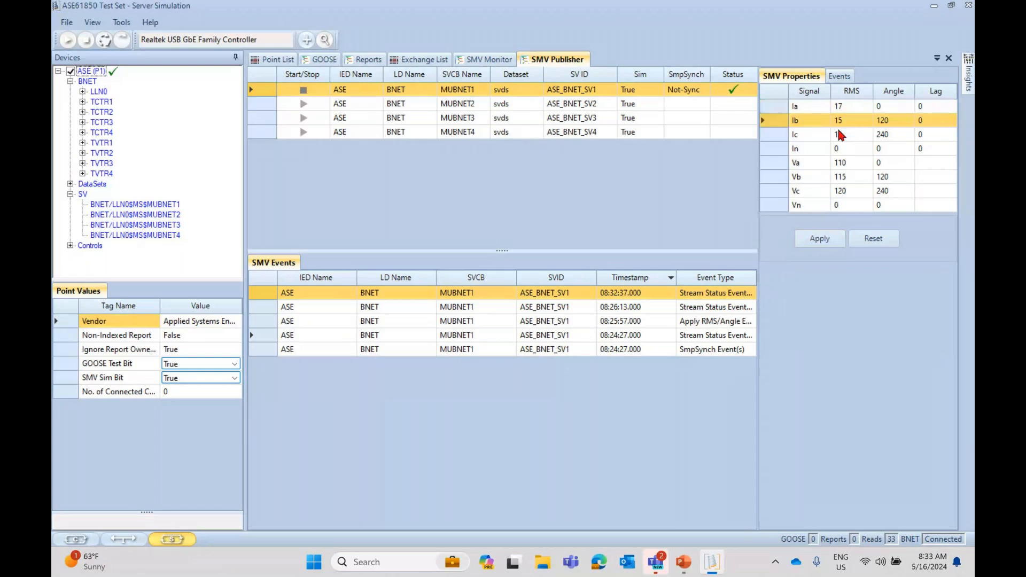
{"action": "left_click", "coordinate": [825, 238]}
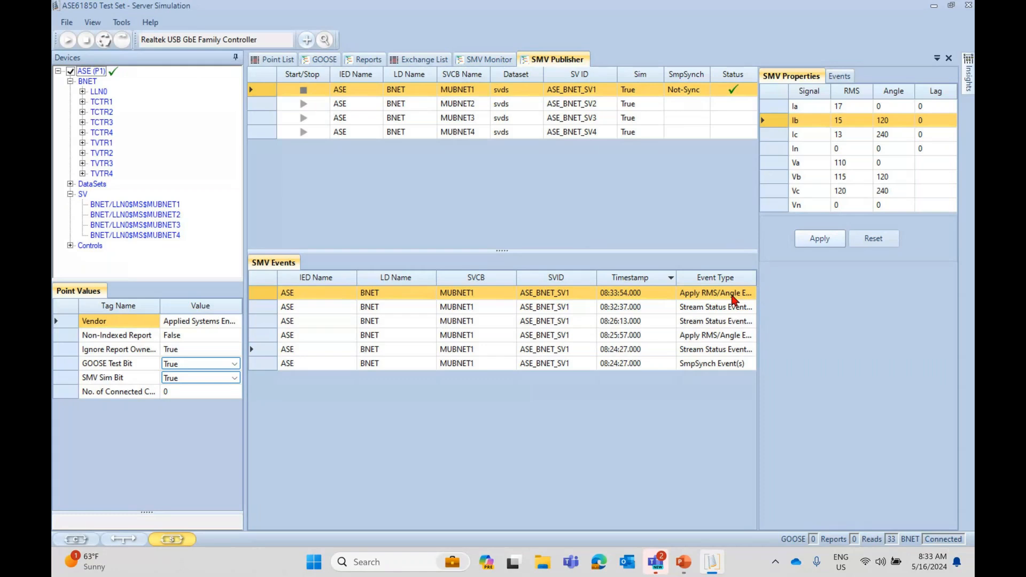
Examine the newest RMS threshold crossing event in the SMV Monitor, then return to the stream's signal values.
{"action": "left_click", "coordinate": [485, 61]}
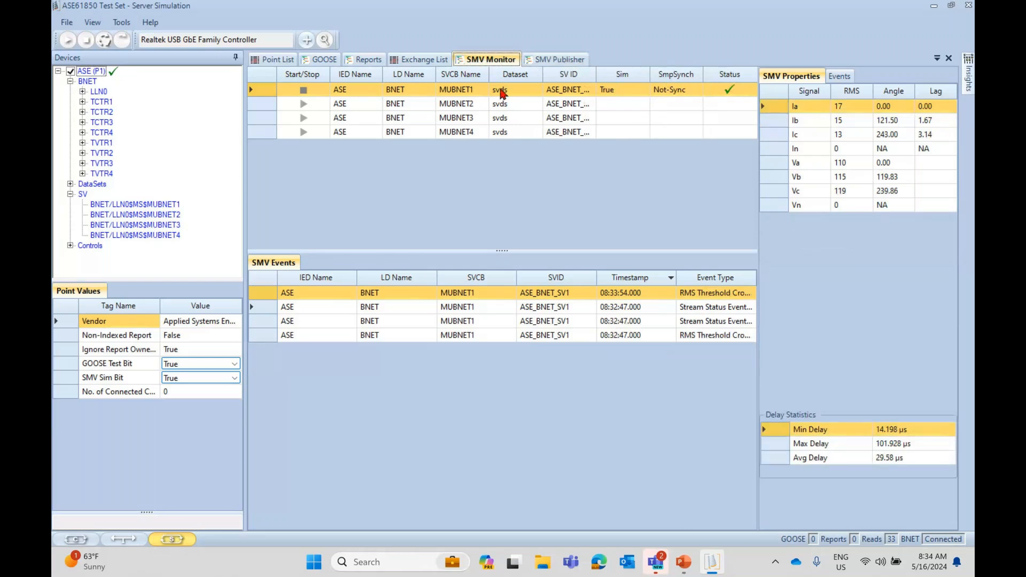
{"action": "left_click", "coordinate": [699, 295]}
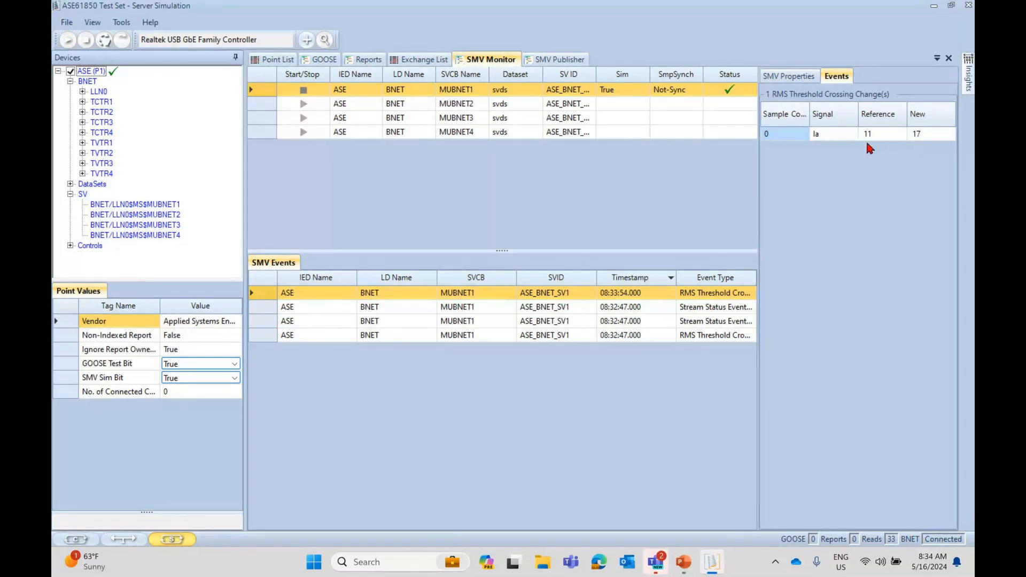
{"action": "left_click", "coordinate": [789, 76]}
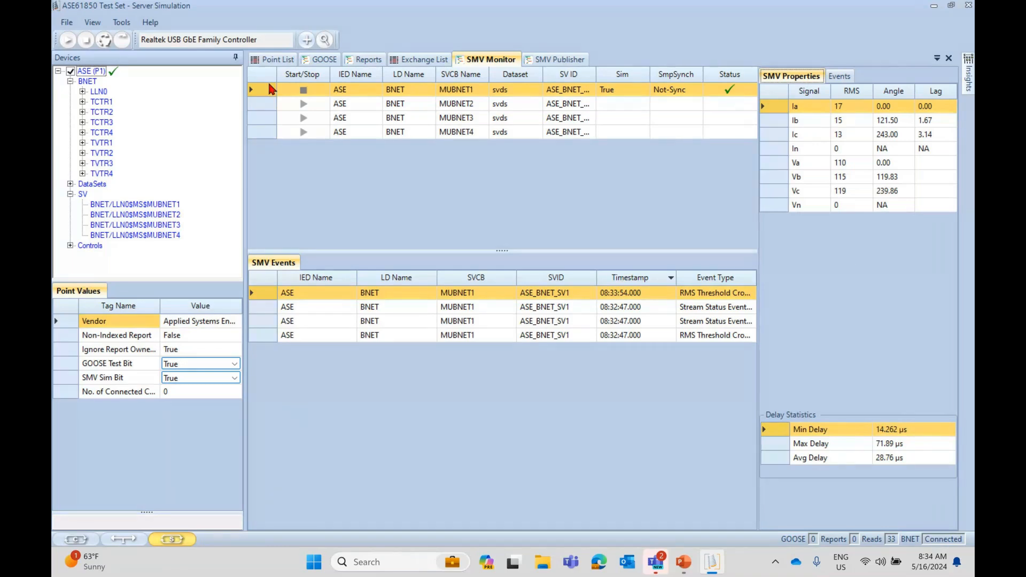
Review the SMV Subscriber's RMS voltage, RMS current and phase angle deadbands in the properties.
{"action": "left_click", "coordinate": [121, 23]}
{"action": "left_click", "coordinate": [141, 36]}
{"action": "left_click_drag", "start_coordinate": [624, 200], "coordinate": [628, 308]}
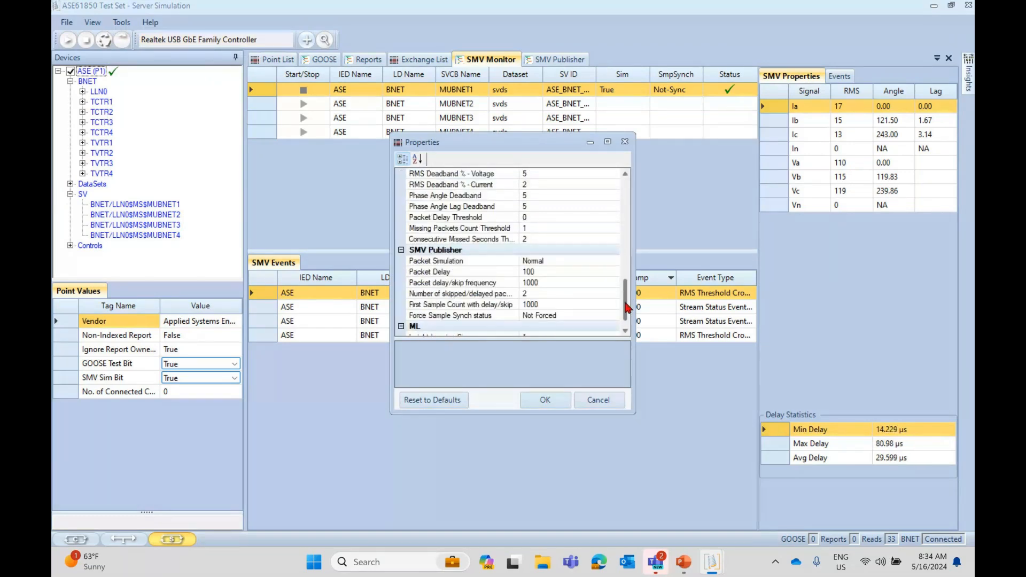
{"action": "scroll", "coordinate": [462, 265], "scroll_direction": "up", "scroll_amount": 3}
{"action": "left_click", "coordinate": [461, 262]}
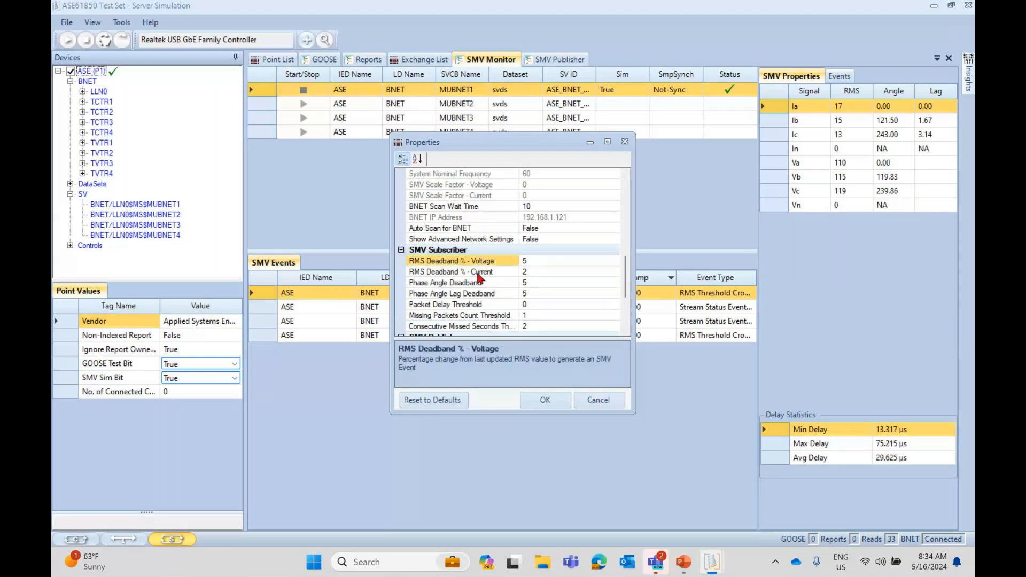
{"action": "left_click", "coordinate": [486, 272]}
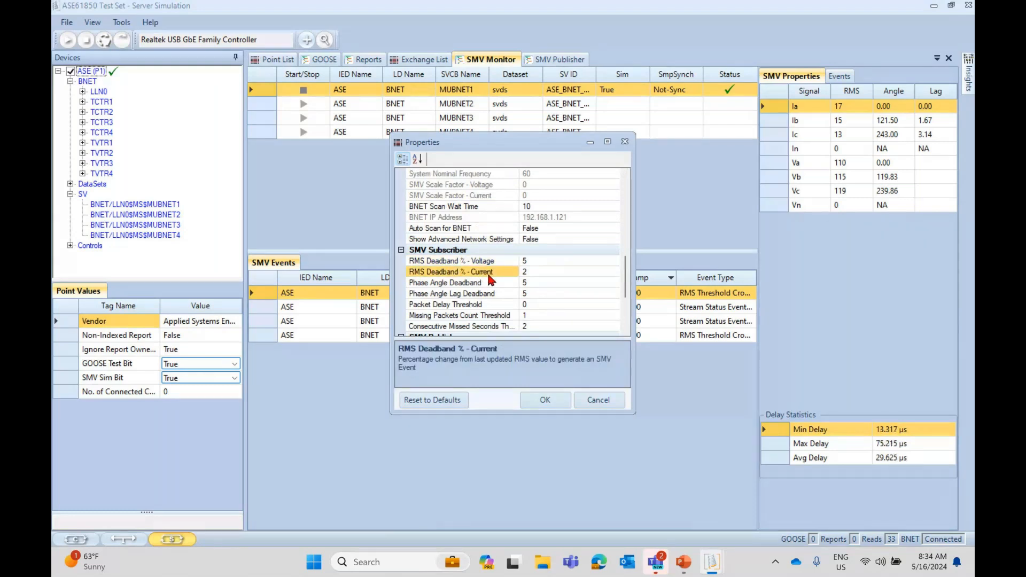
{"action": "left_click", "coordinate": [484, 283]}
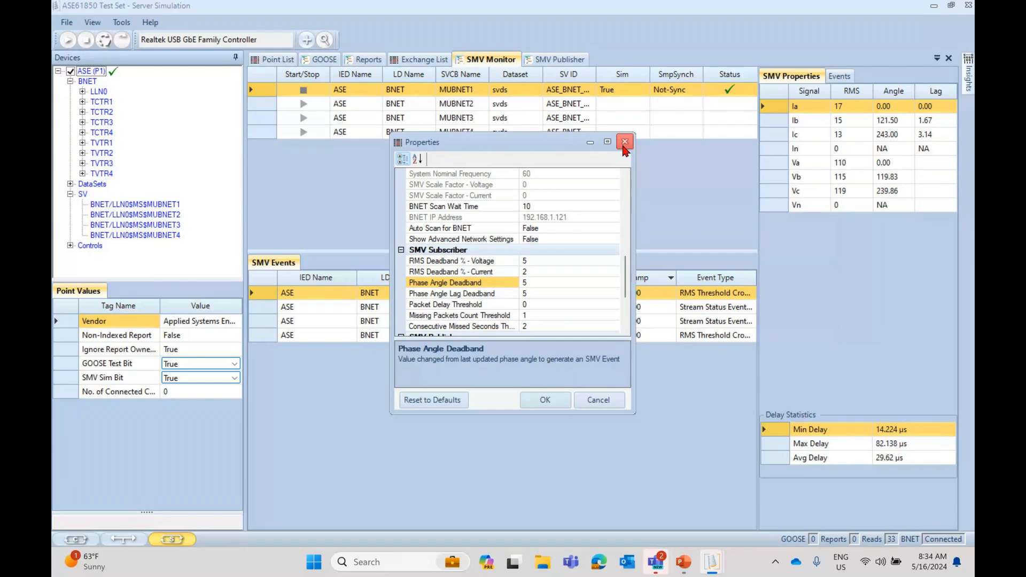
{"action": "left_click", "coordinate": [624, 142]}
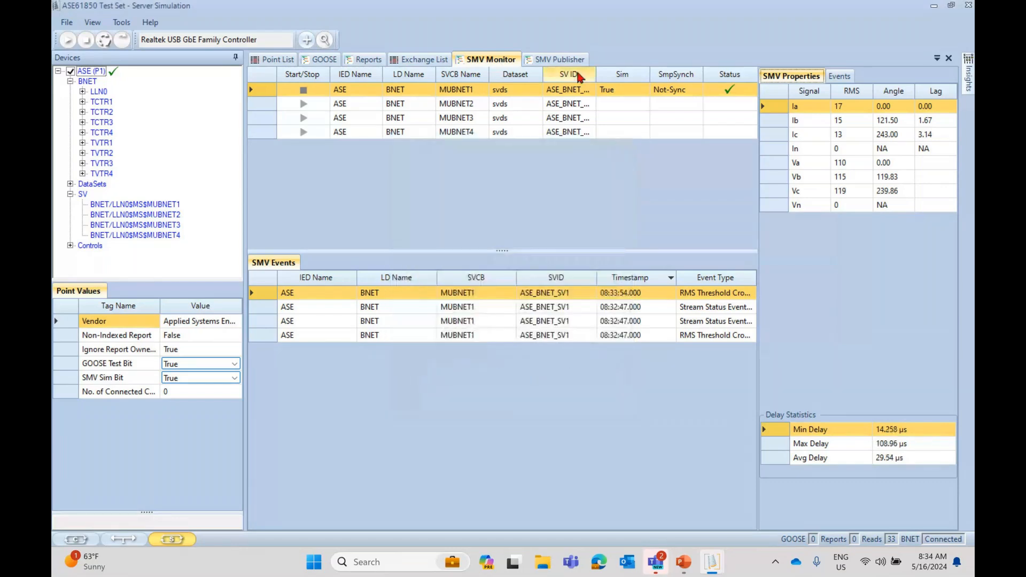
Apply an angle of 125 to Ib in the published MUBNET1 stream and check the SMV Monitor for new events.
{"action": "left_click", "coordinate": [568, 60]}
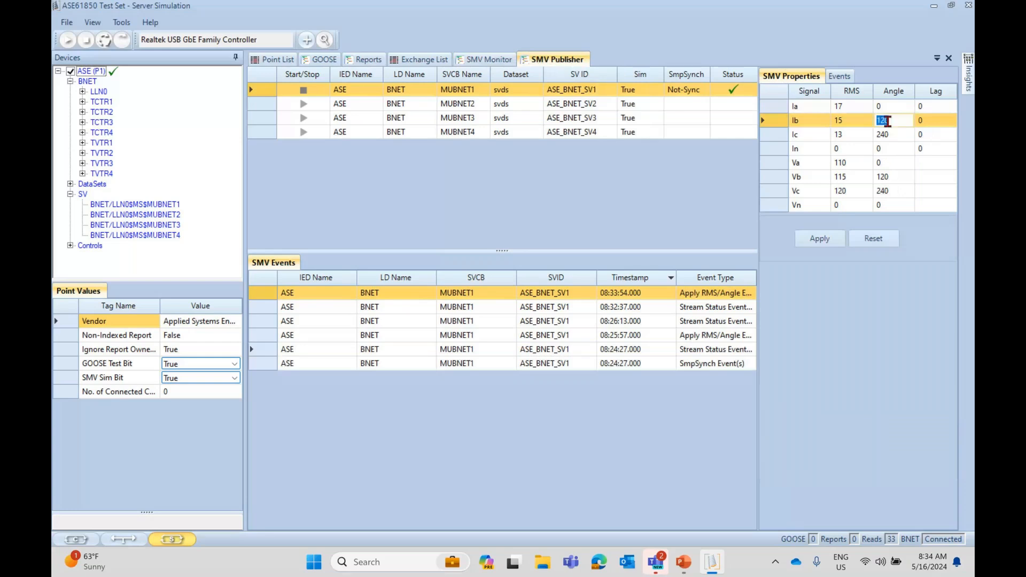
{"action": "left_click", "coordinate": [887, 120]}
{"action": "type", "text": "1"}
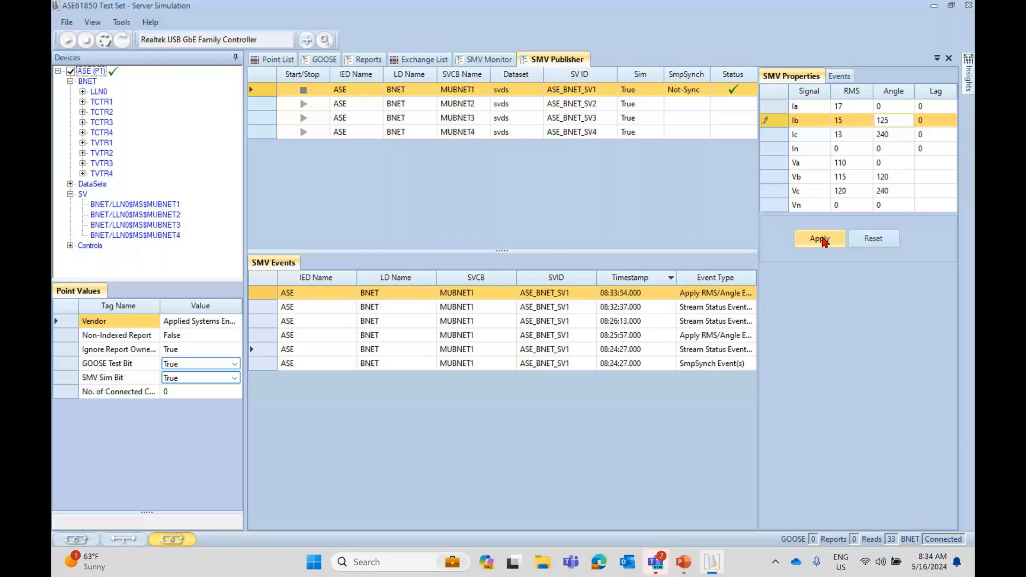
{"action": "left_click", "coordinate": [823, 241]}
{"action": "left_click", "coordinate": [503, 63]}
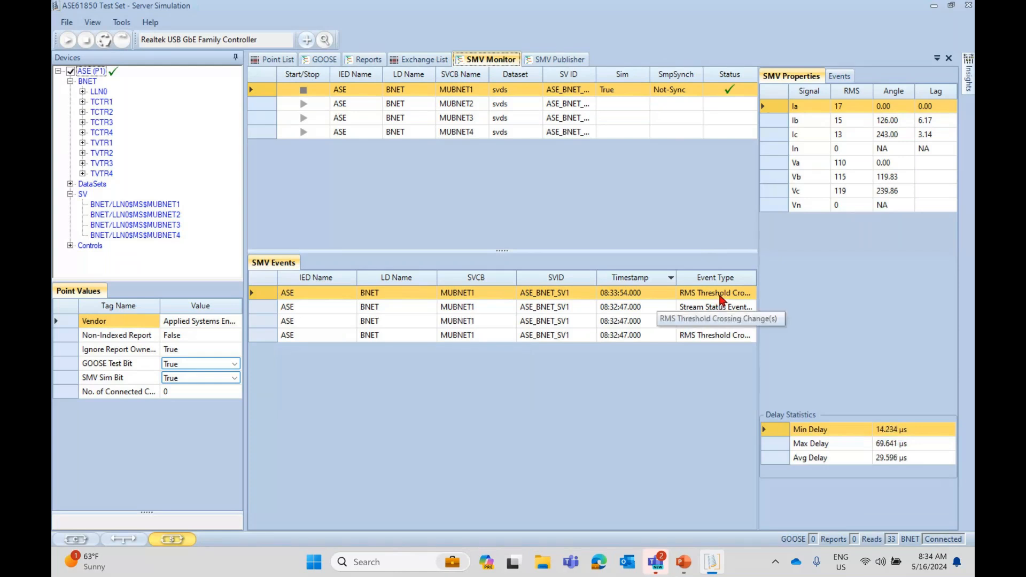
Set the angle of Ib to 135 in the published MUBNET1 stream and apply it.
{"action": "left_click", "coordinate": [555, 59]}
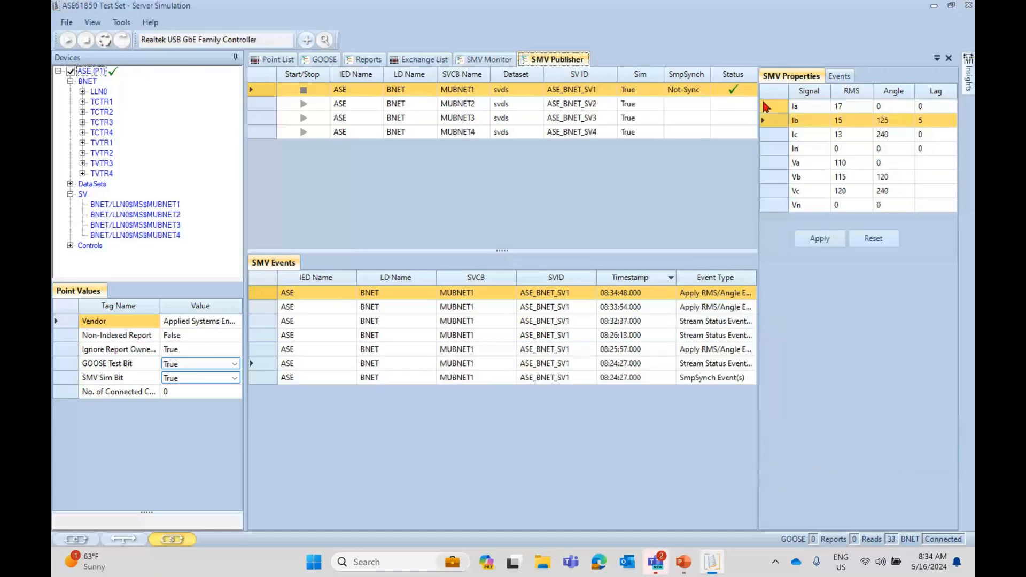
{"action": "left_click", "coordinate": [890, 122]}
{"action": "type", "text": "1"}
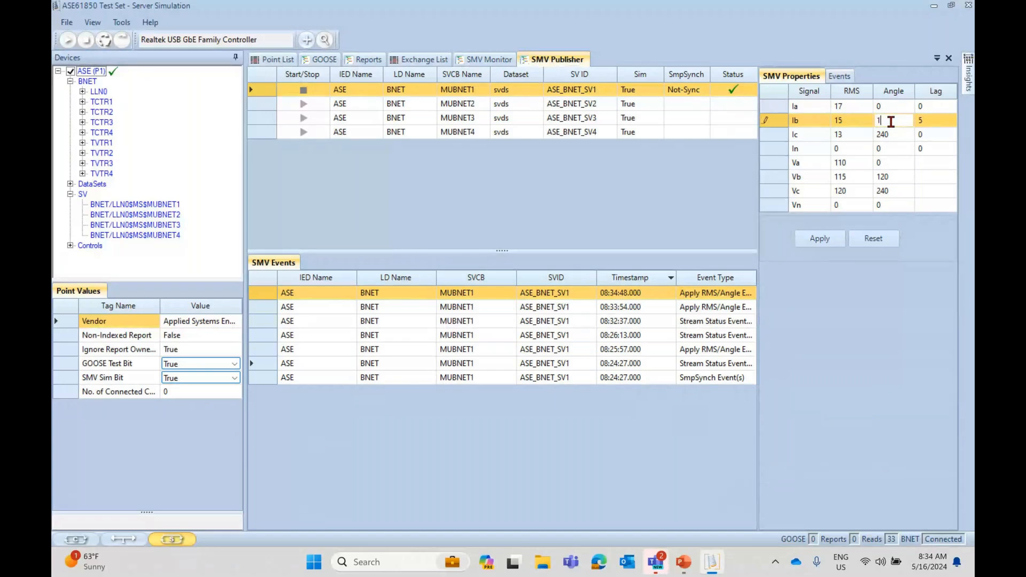
{"action": "type", "text": "35"}
{"action": "left_click", "coordinate": [825, 238]}
Compare the reference and new values of the latest angle and angle lag threshold crossing events in the SMV Monitor.
{"action": "left_click", "coordinate": [486, 60]}
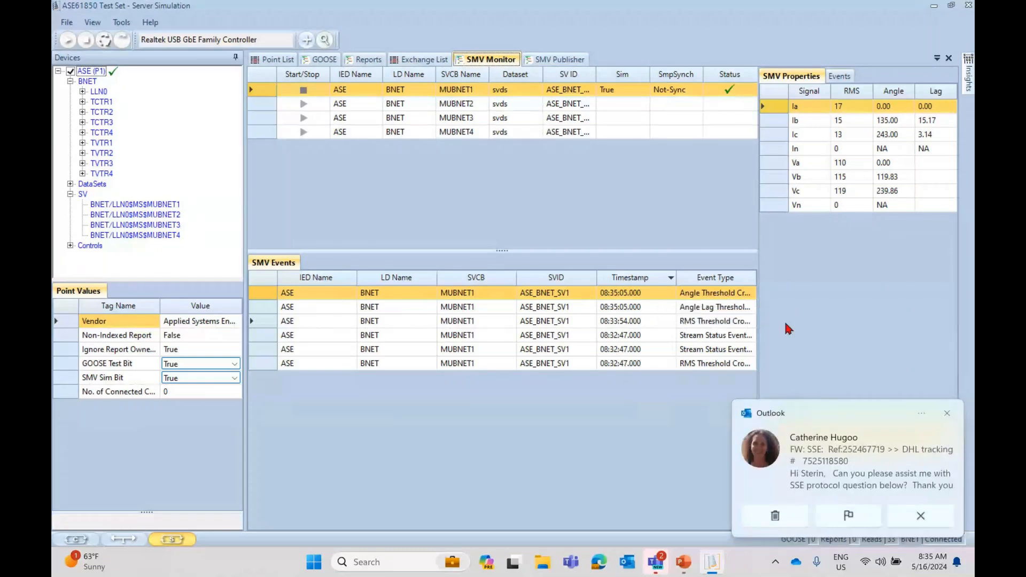
{"action": "left_click", "coordinate": [720, 295]}
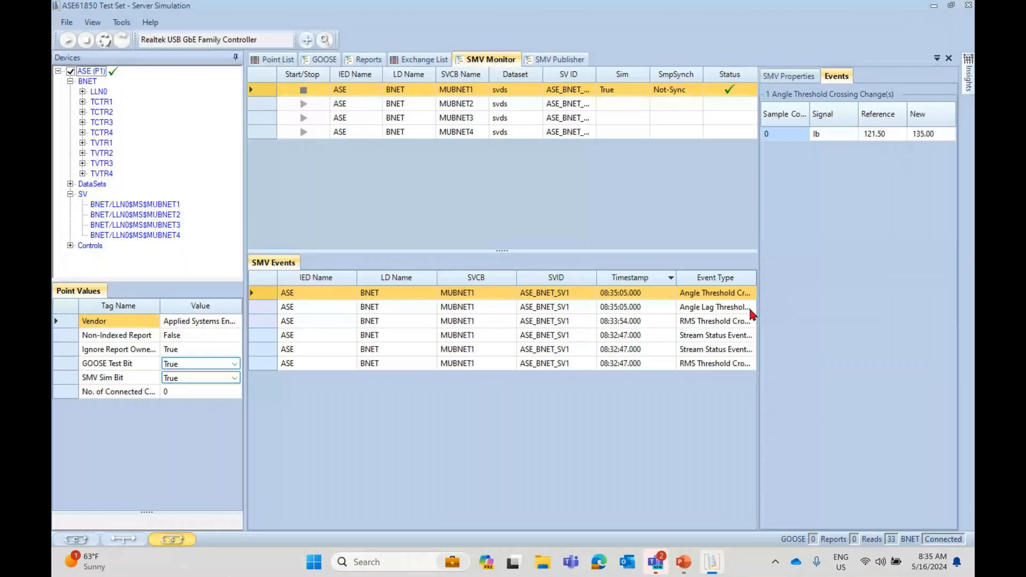
{"action": "left_click", "coordinate": [727, 308]}
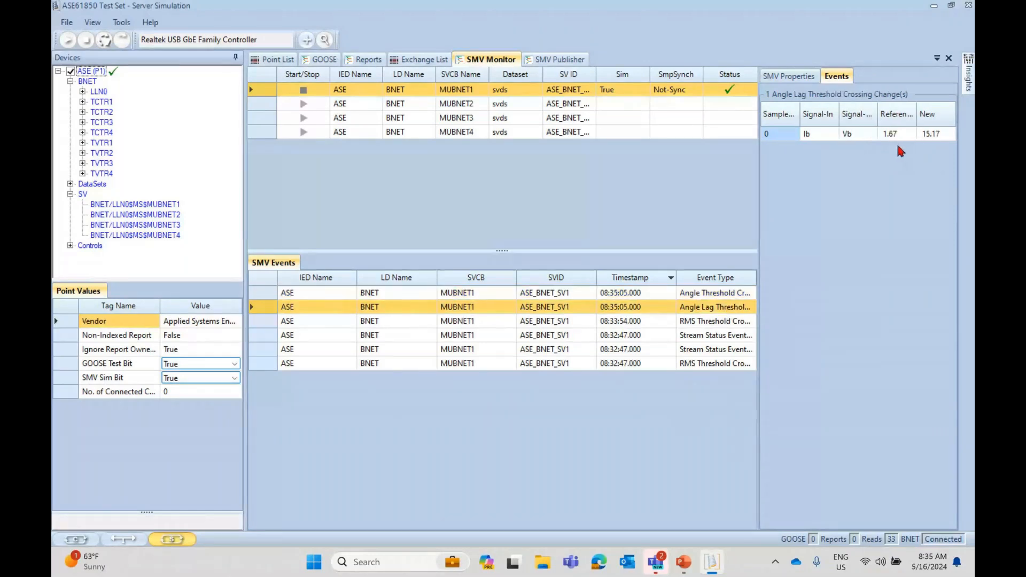
{"action": "left_click", "coordinate": [722, 295]}
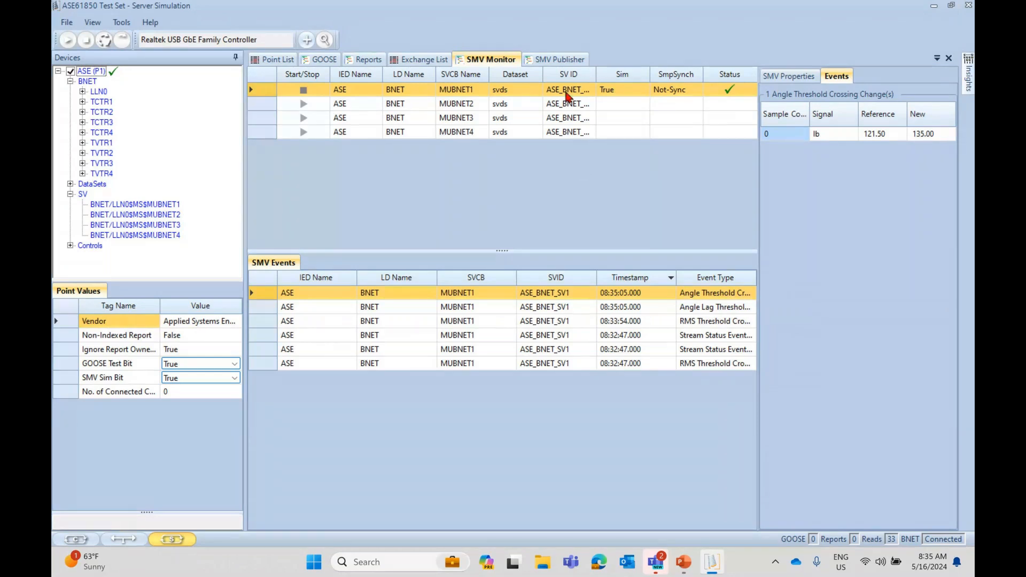
{"action": "left_click", "coordinate": [559, 61]}
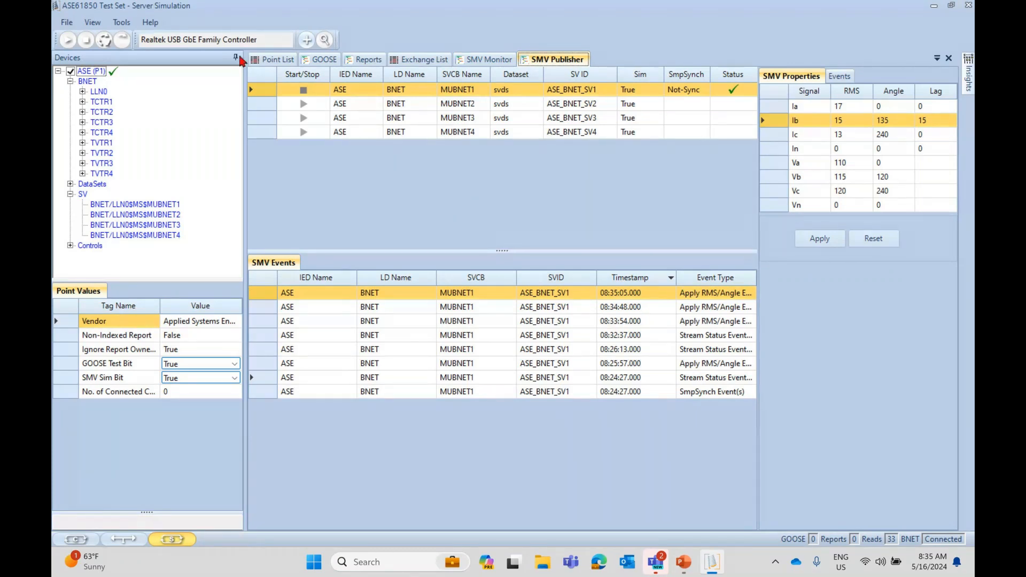
{"action": "left_click", "coordinate": [122, 22]}
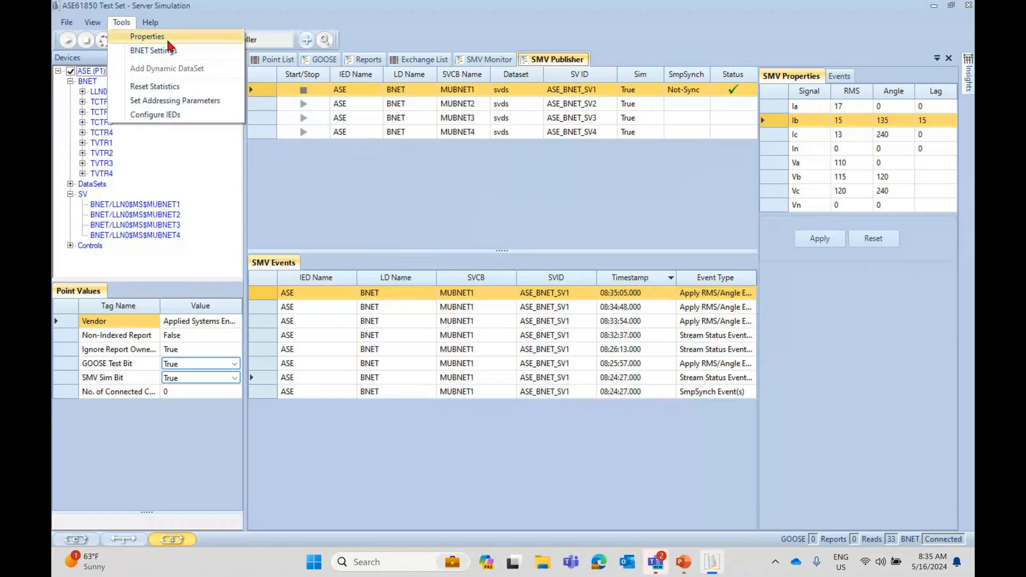
{"action": "left_click", "coordinate": [167, 51]}
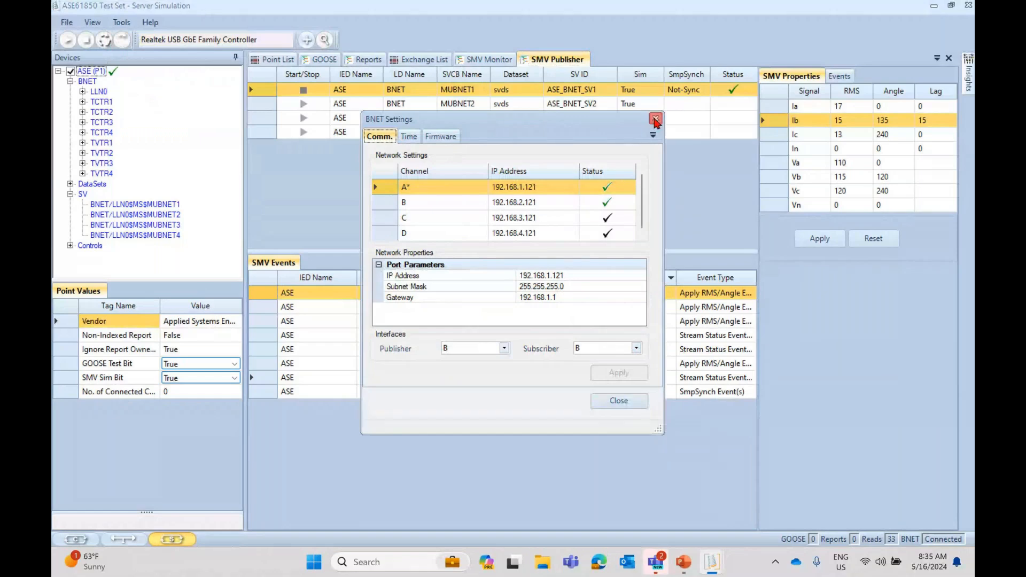
{"action": "left_click", "coordinate": [655, 122]}
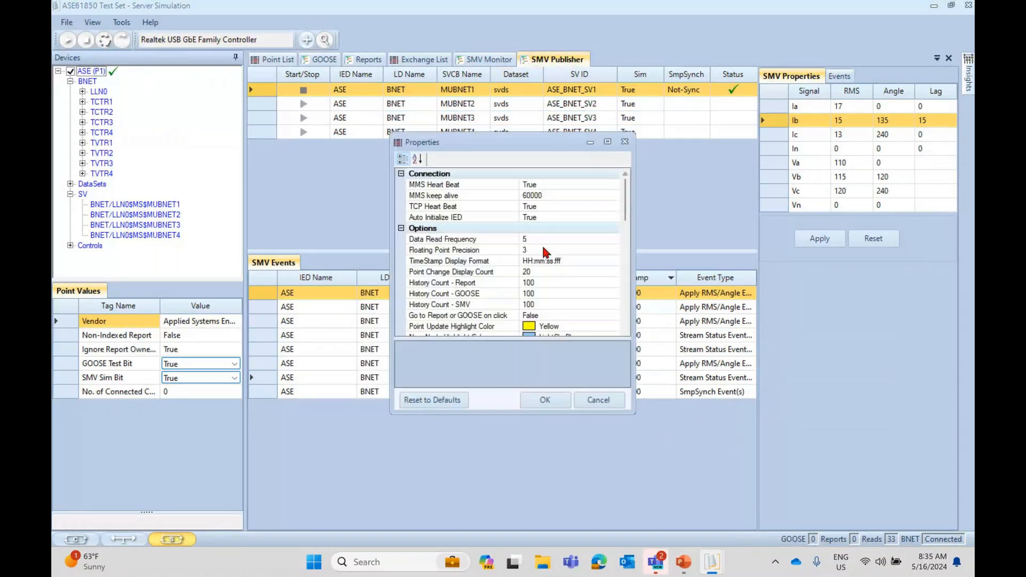
In the SMV Publisher properties, set the packet delay to 120 microseconds and packet simulation to Delay.
{"action": "left_click_drag", "start_coordinate": [626, 212], "coordinate": [627, 328]}
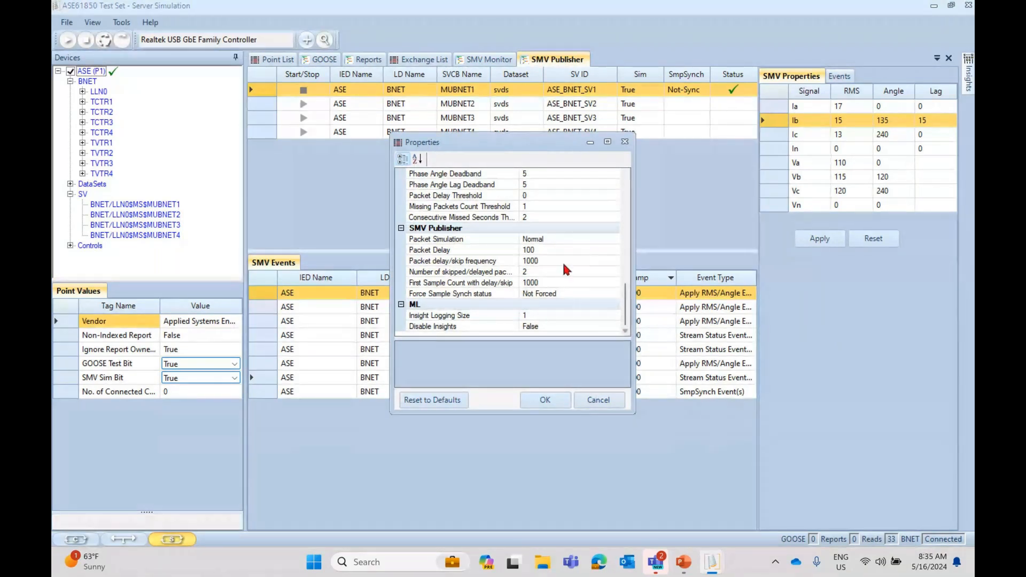
{"action": "left_click", "coordinate": [501, 249]}
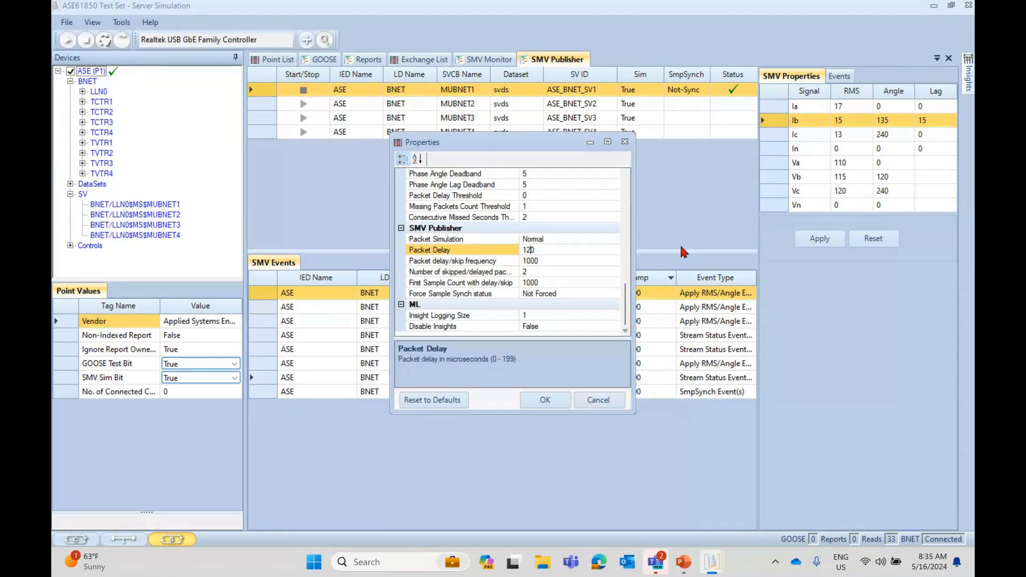
{"action": "scroll", "coordinate": [625, 305], "scroll_direction": "up", "scroll_amount": 1}
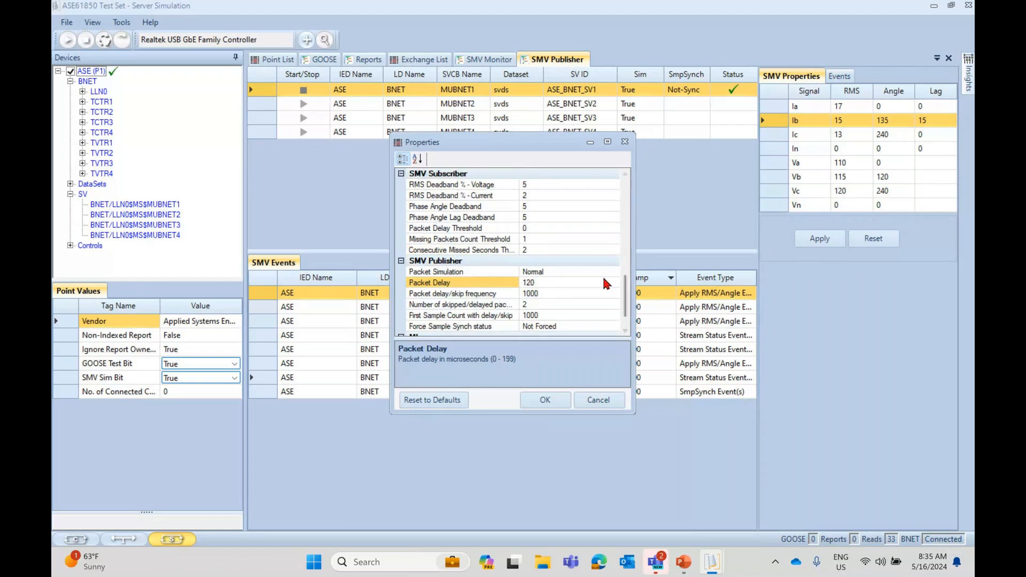
{"action": "left_click", "coordinate": [608, 270]}
{"action": "left_click", "coordinate": [608, 271]}
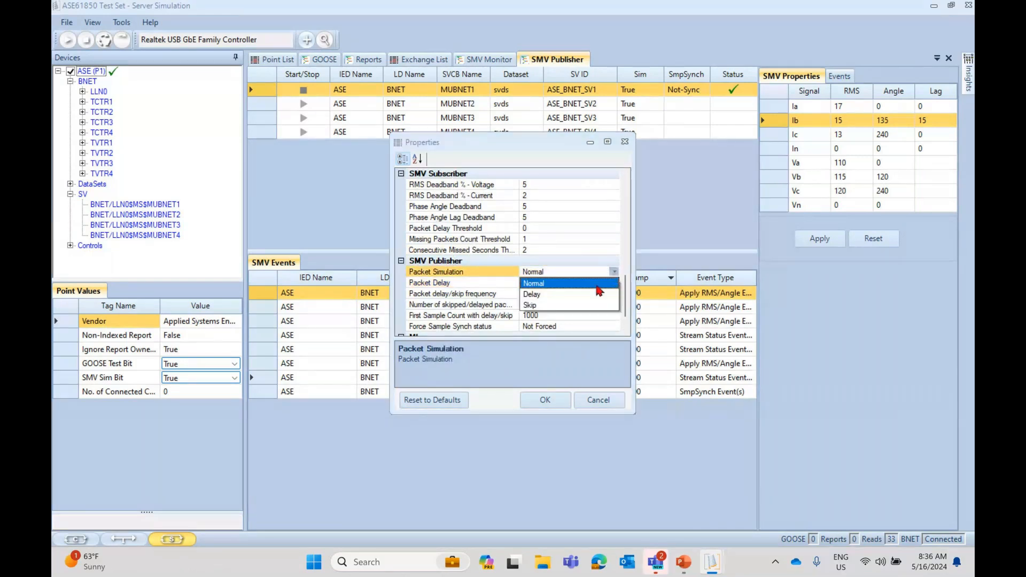
{"action": "left_click", "coordinate": [549, 294]}
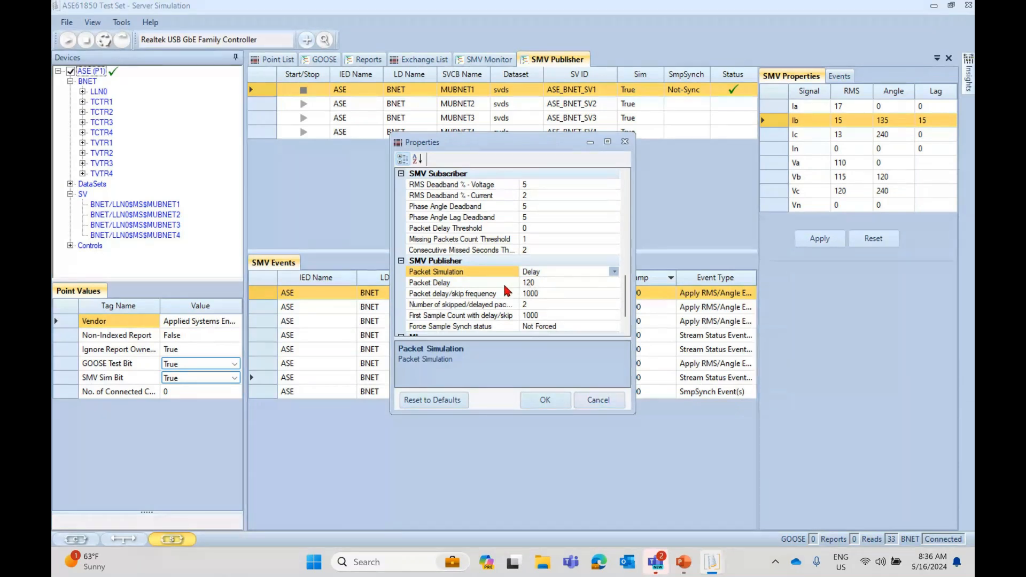
Set the SMV Publisher's packet delay to 125 microseconds.
{"action": "left_click", "coordinate": [534, 282]}
{"action": "key", "text": "BackSpace"}
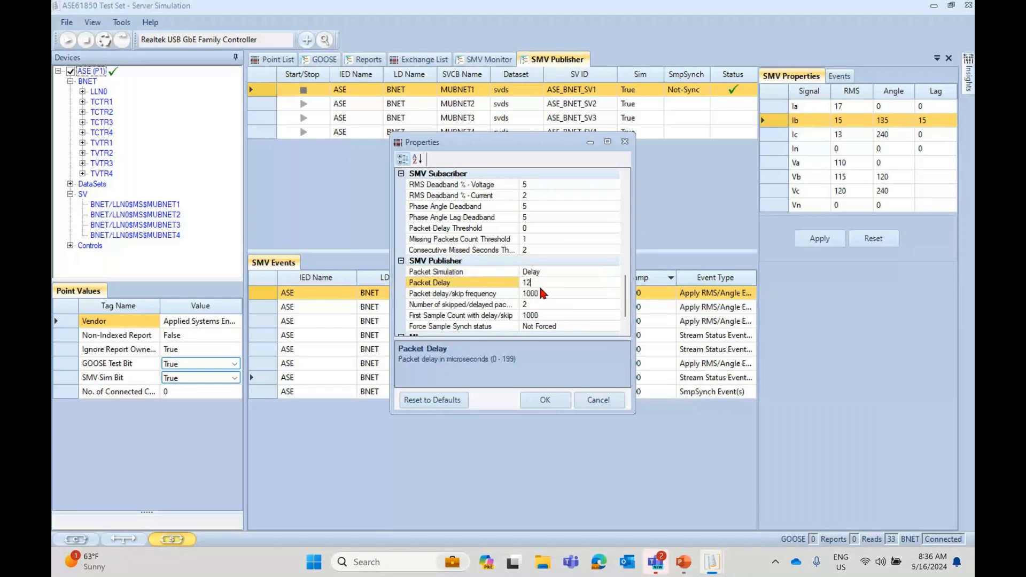
{"action": "type", "text": "5"}
{"action": "key", "text": "Down"}
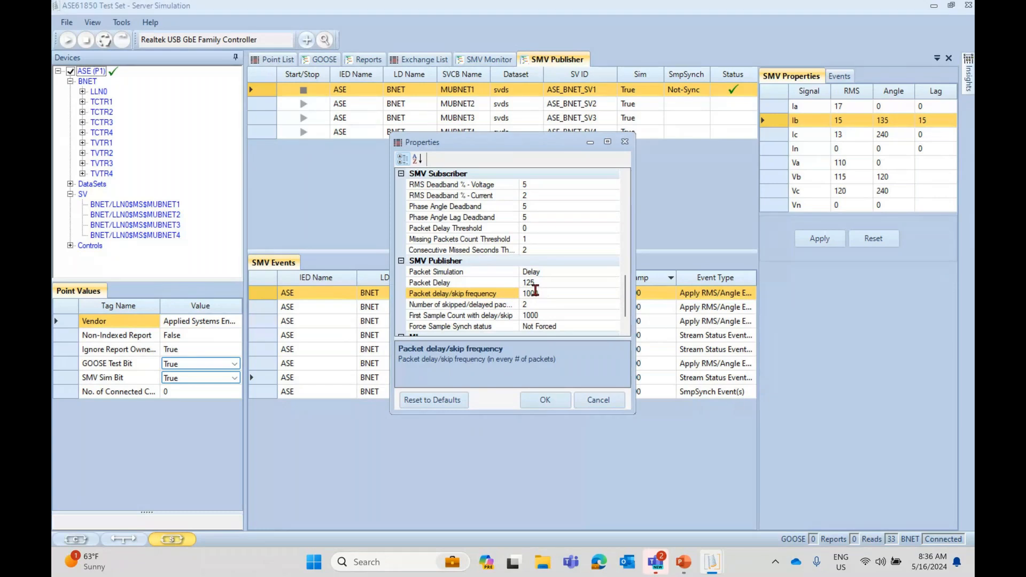
Set the SMV Subscriber's packet delay threshold to 120, accept the properties and check the SMV Monitor for new events.
{"action": "left_click", "coordinate": [536, 284]}
{"action": "left_click", "coordinate": [544, 293]}
{"action": "left_click", "coordinate": [527, 226]}
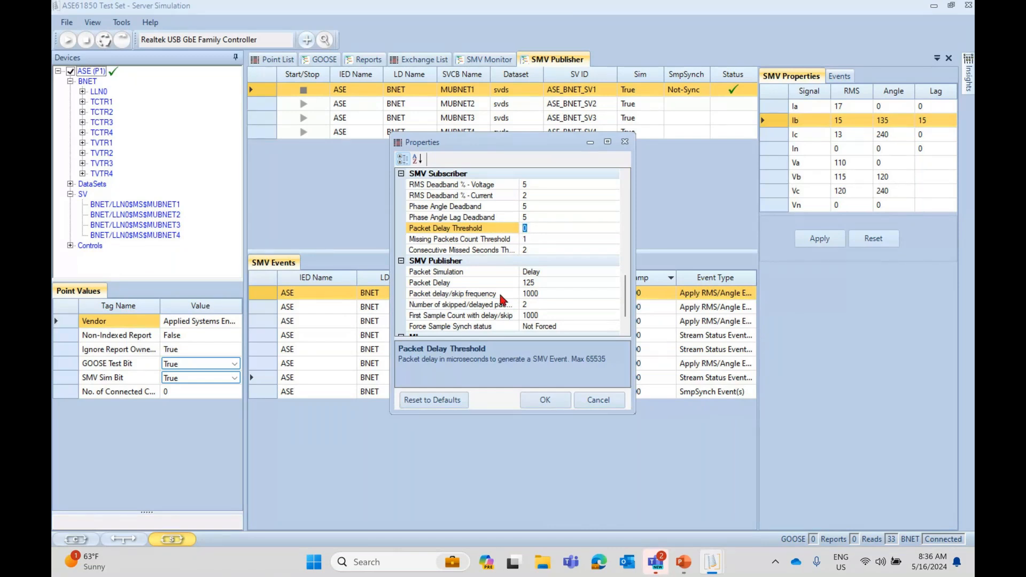
{"action": "type", "text": "120"}
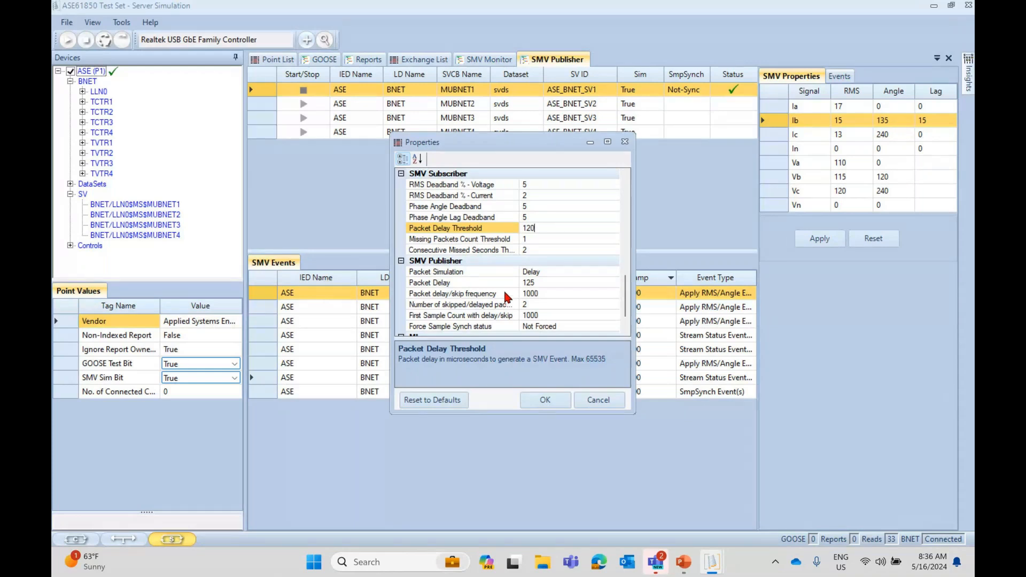
{"action": "left_click", "coordinate": [556, 401]}
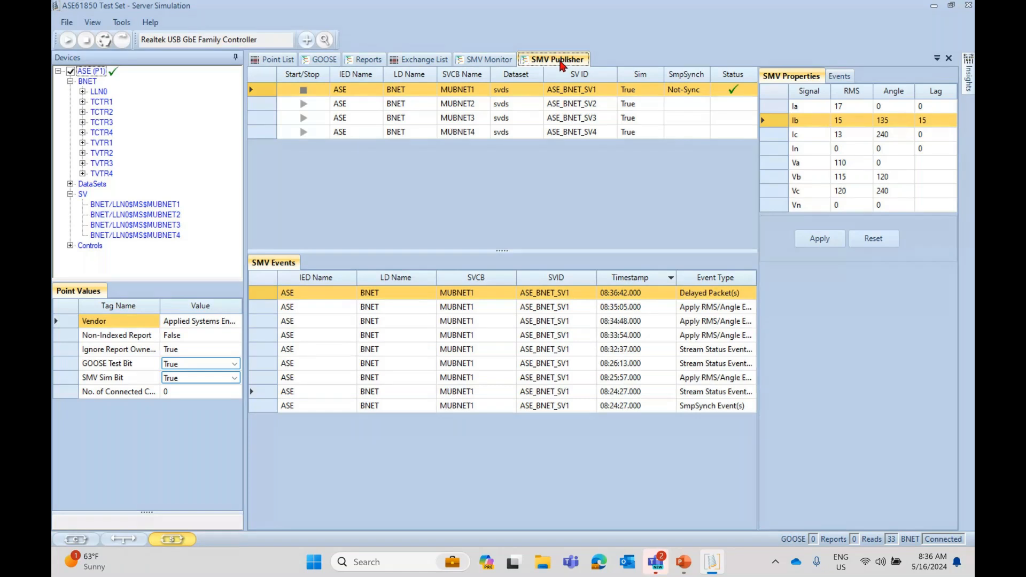
{"action": "left_click", "coordinate": [489, 59]}
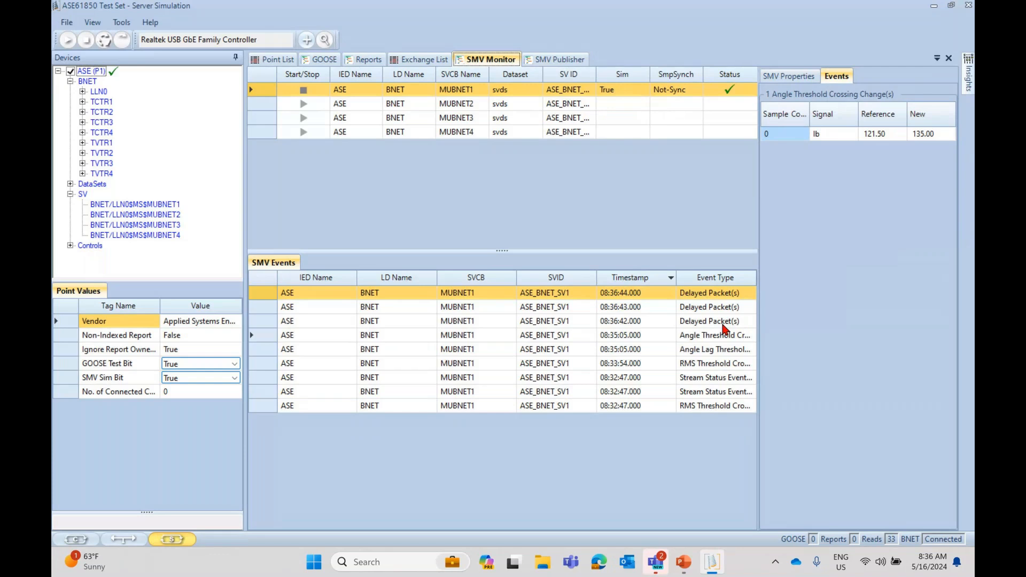
Set the SMV Subscriber's packet delay threshold to 0 and accept the properties.
{"action": "left_click", "coordinate": [122, 23]}
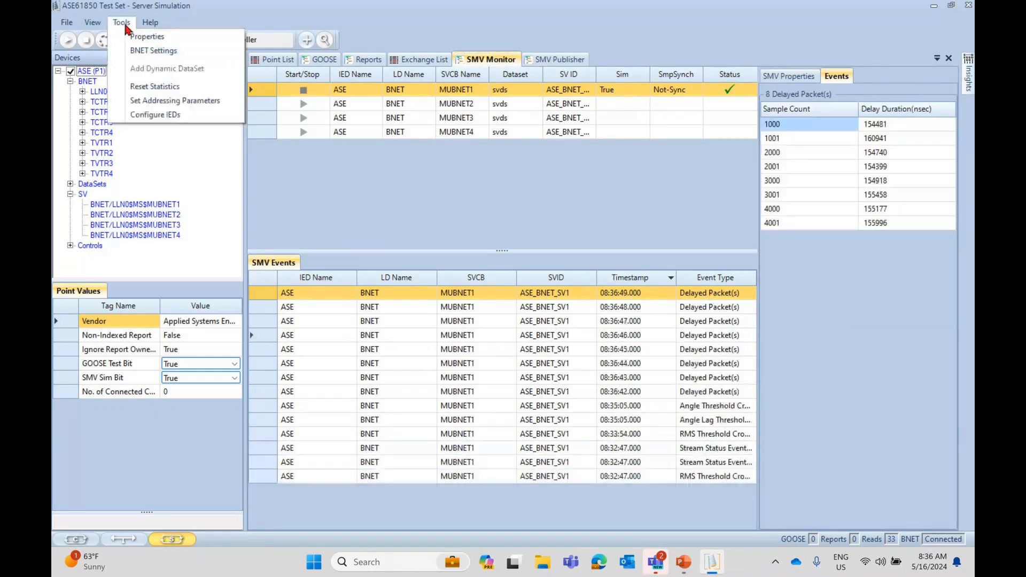
{"action": "left_click", "coordinate": [168, 51]}
{"action": "left_click_drag", "start_coordinate": [626, 247], "coordinate": [624, 296]}
{"action": "left_click", "coordinate": [542, 250]}
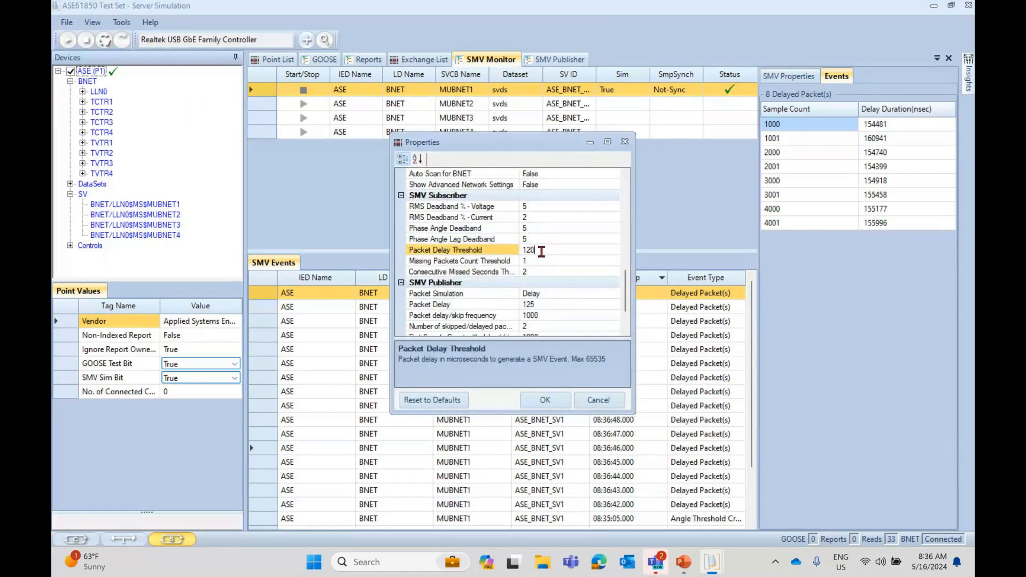
{"action": "left_click_drag", "start_coordinate": [541, 251], "coordinate": [493, 246]}
{"action": "type", "text": "0"}
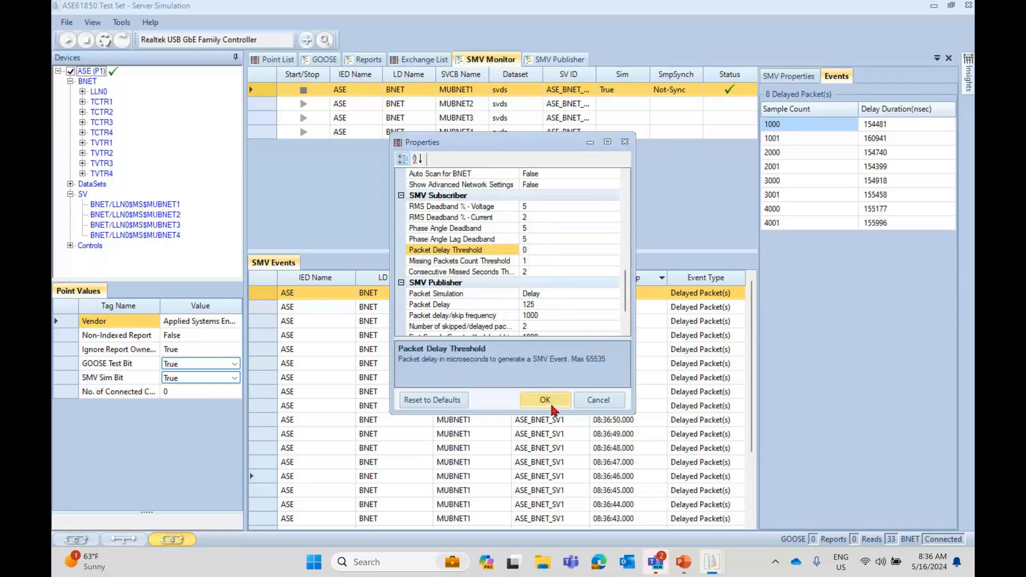
{"action": "left_click", "coordinate": [549, 401]}
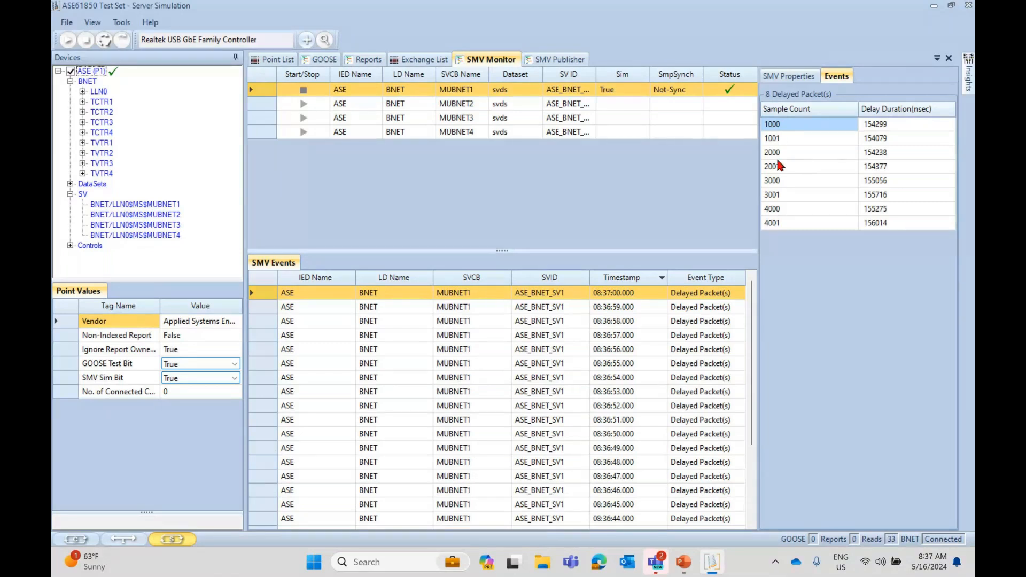
Compare the SMV Publisher's skipped/delayed packet number, first sample count and delay/skip frequency settings with the sample counts of the delayed packets event.
{"action": "left_click", "coordinate": [121, 22]}
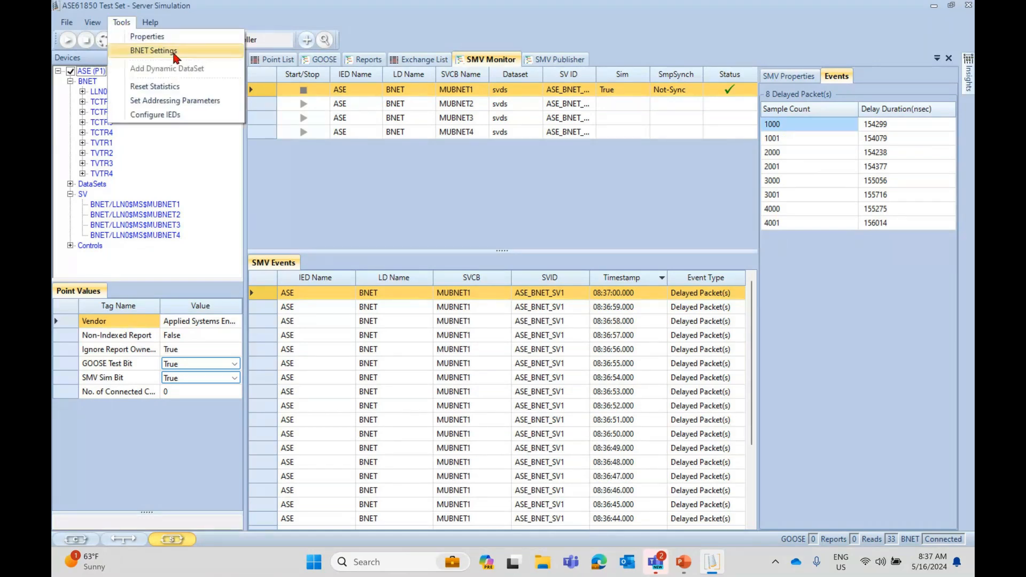
{"action": "left_click", "coordinate": [163, 37]}
{"action": "left_click_drag", "start_coordinate": [624, 204], "coordinate": [624, 293]}
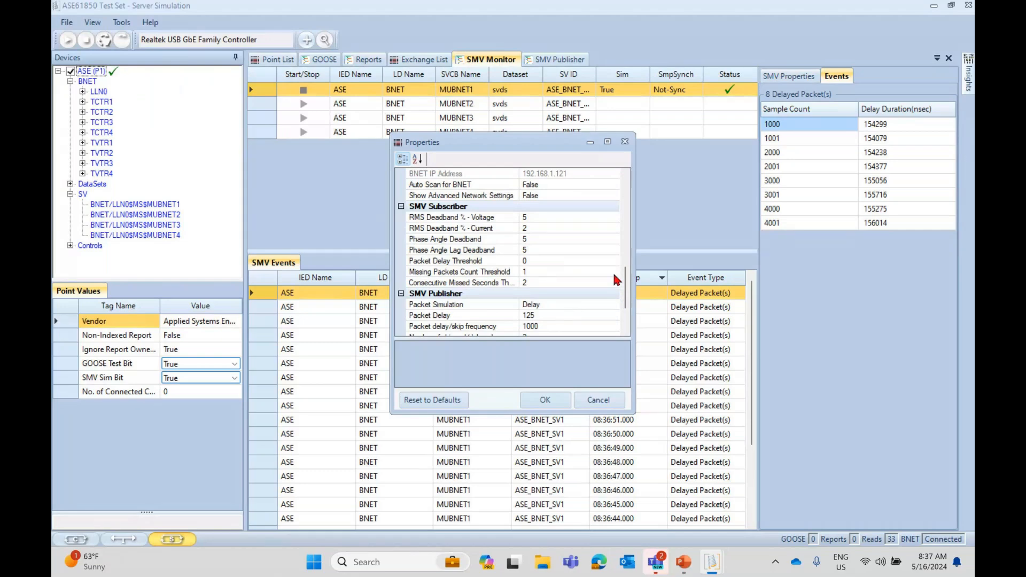
{"action": "left_click_drag", "start_coordinate": [628, 289], "coordinate": [628, 306]}
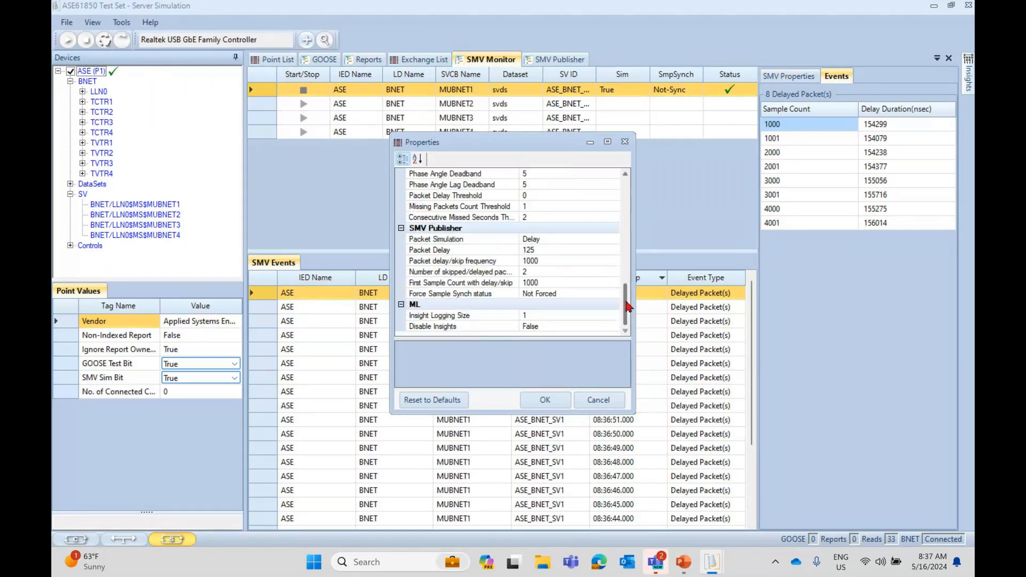
{"action": "left_click", "coordinate": [448, 272]}
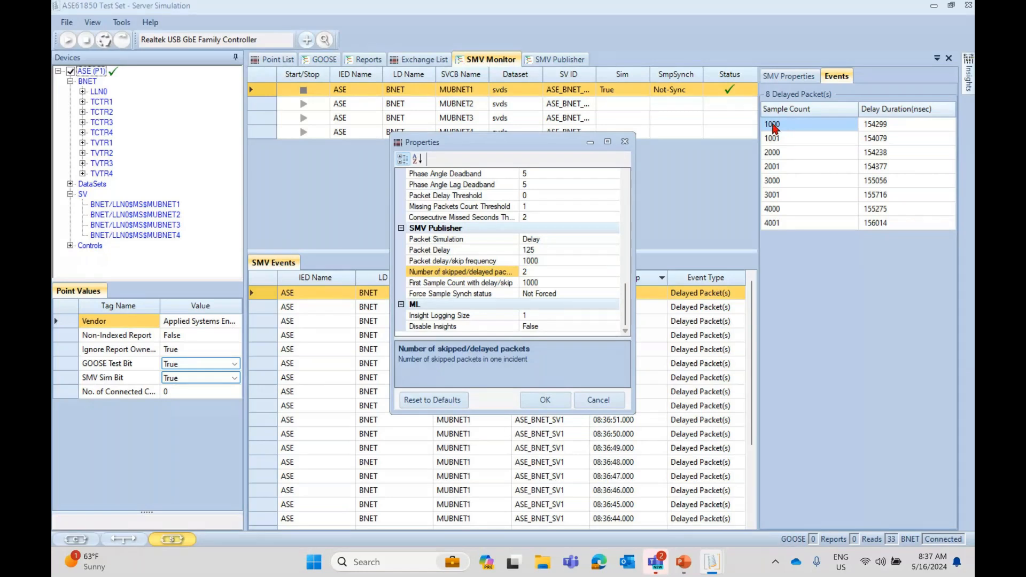
{"action": "left_click", "coordinate": [438, 285]}
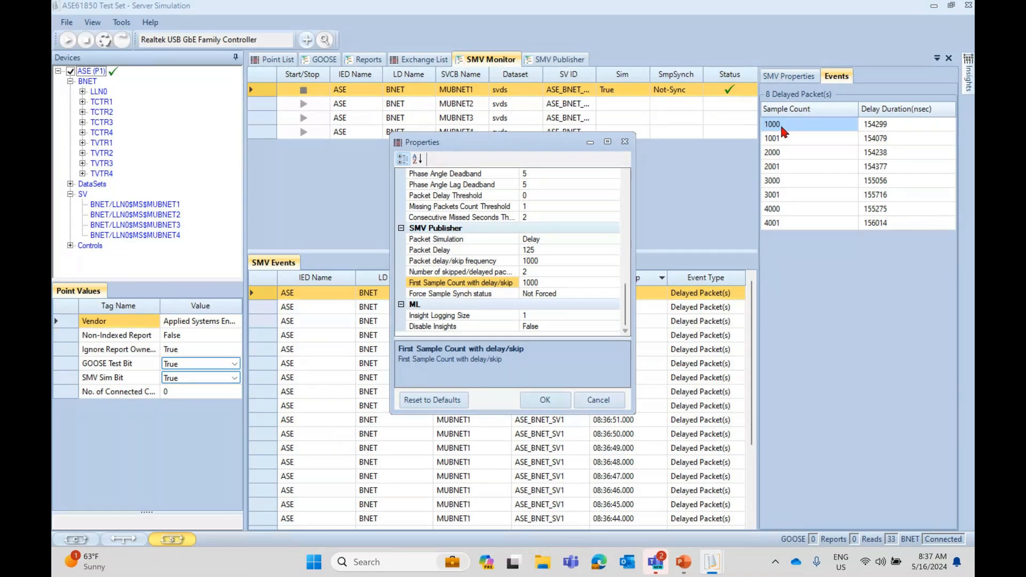
{"action": "left_click", "coordinate": [480, 273]}
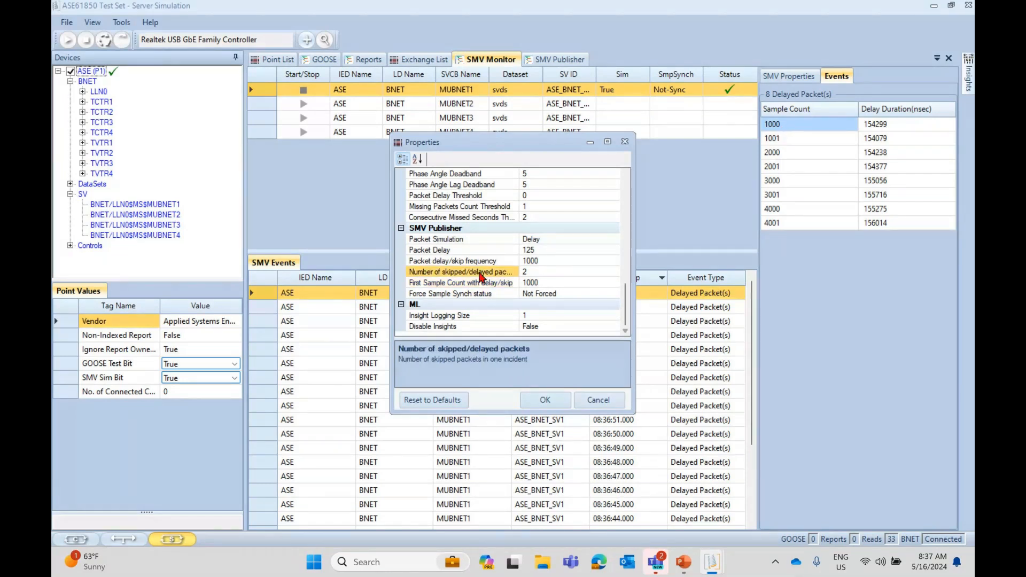
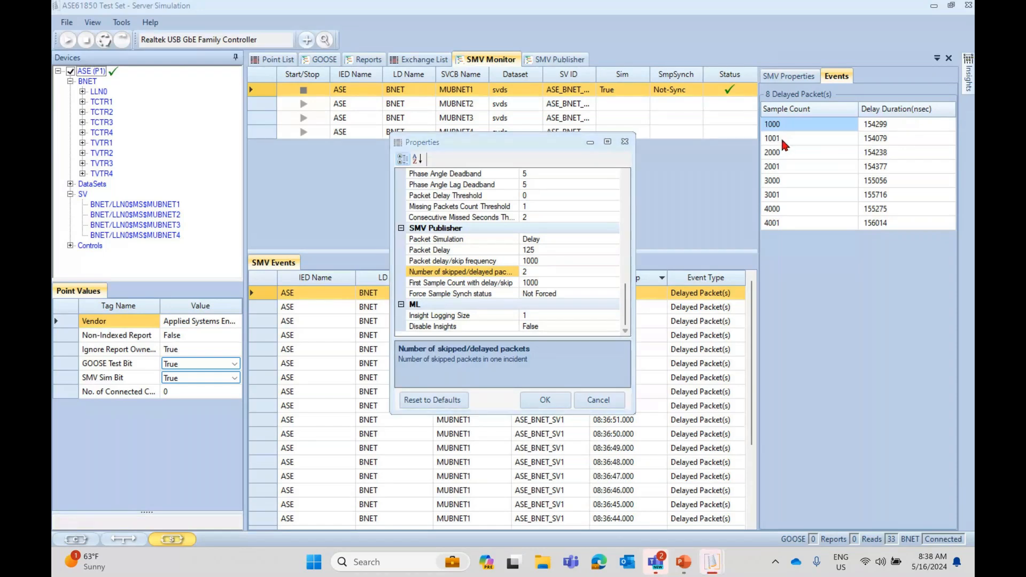
{"action": "left_click", "coordinate": [487, 260]}
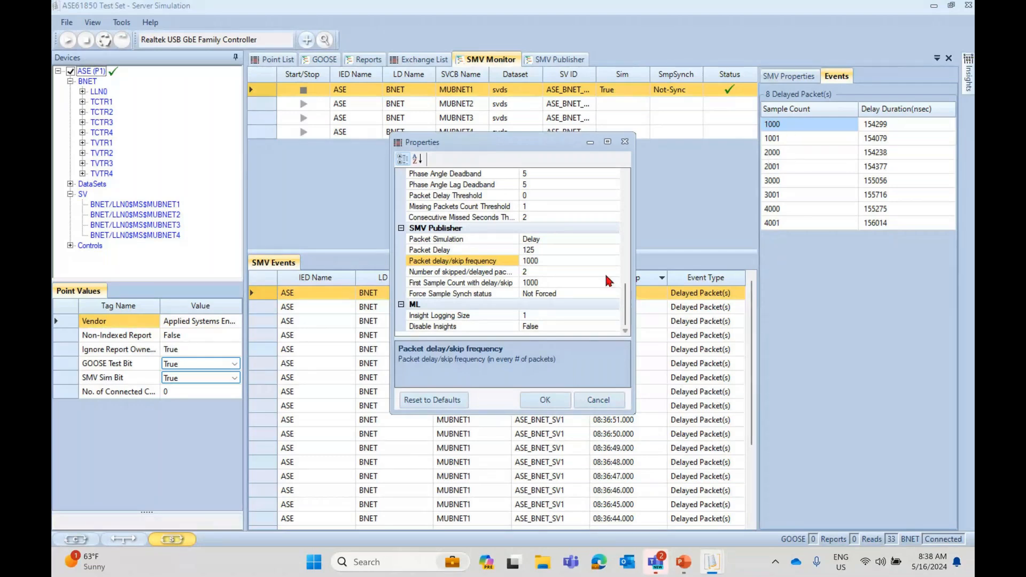
{"action": "left_click", "coordinate": [484, 275]}
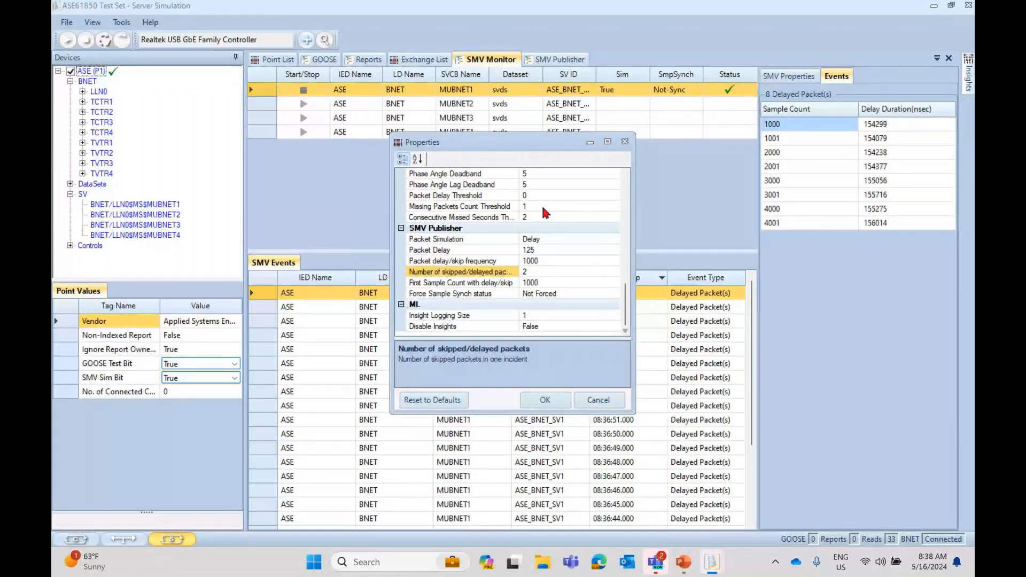
{"action": "left_click", "coordinate": [599, 400]}
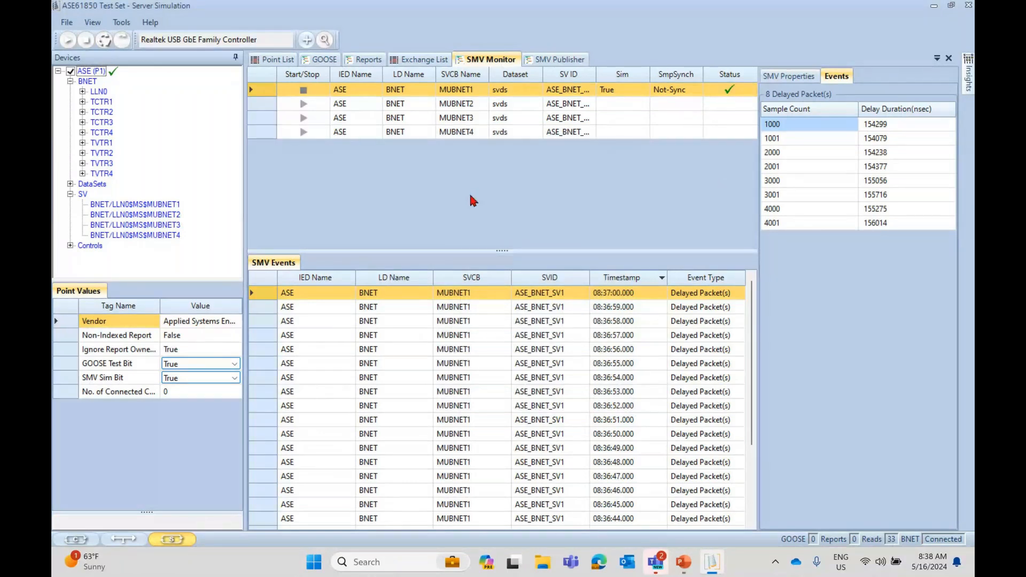
Set the SMV Publisher's packet simulation to Skip in the properties.
{"action": "left_click", "coordinate": [559, 61]}
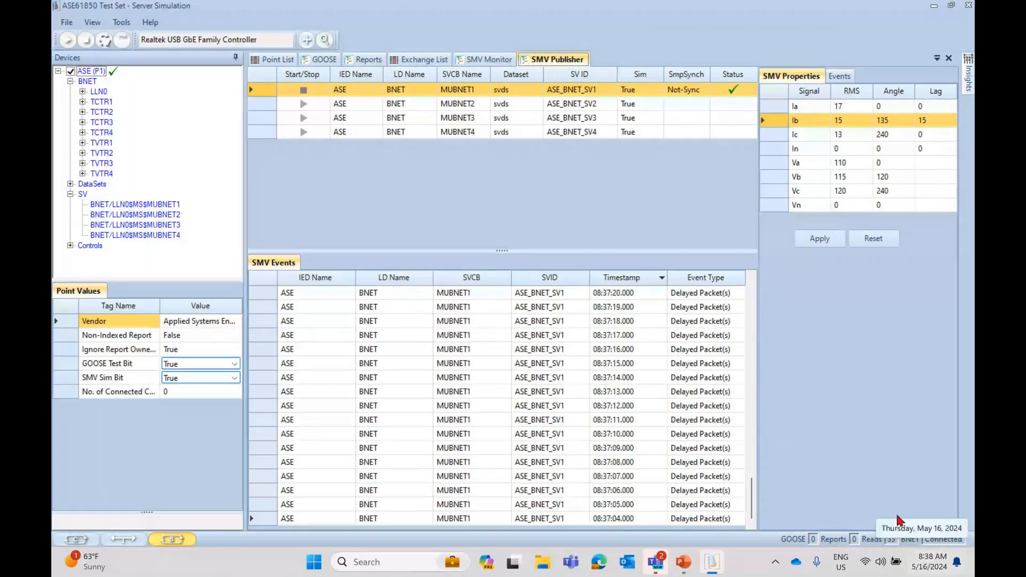
{"action": "left_click", "coordinate": [122, 21]}
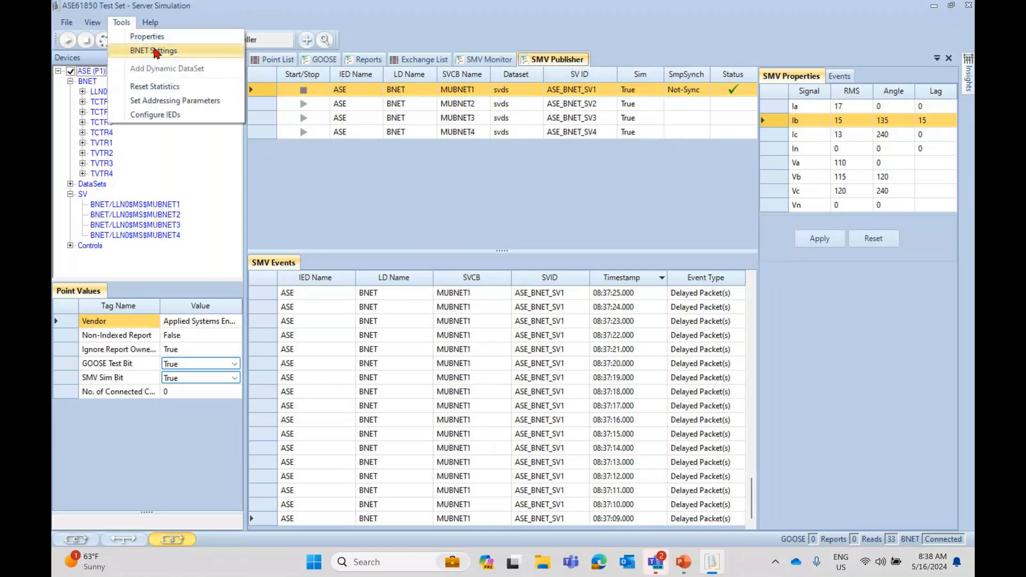
{"action": "left_click", "coordinate": [146, 37]}
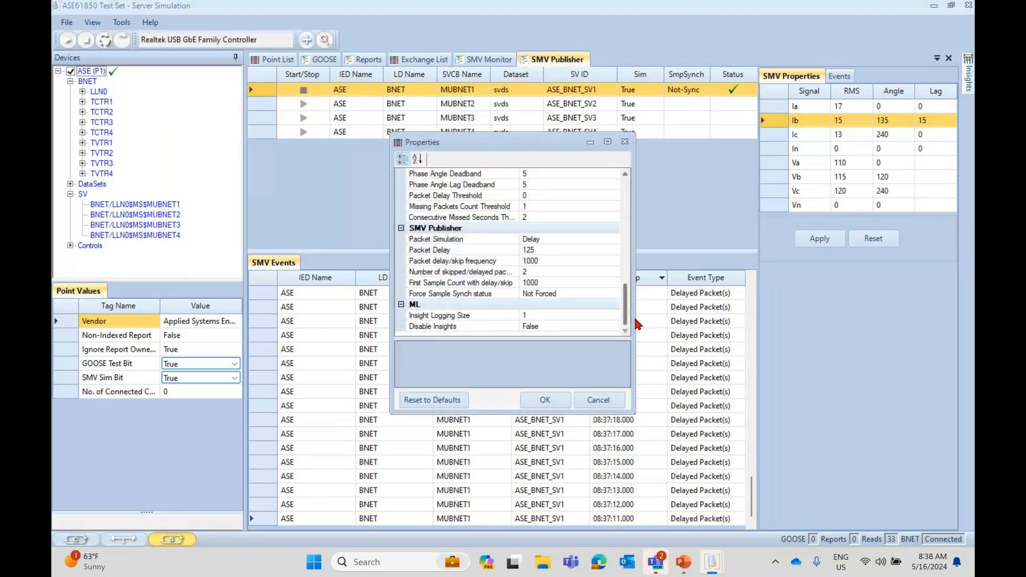
{"action": "left_click", "coordinate": [537, 239]}
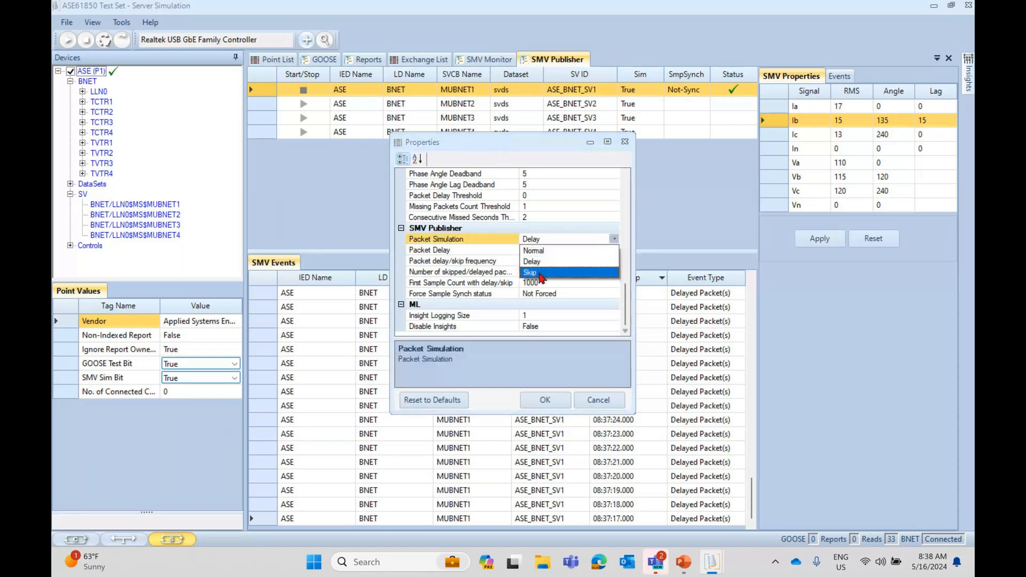
{"action": "left_click", "coordinate": [540, 273]}
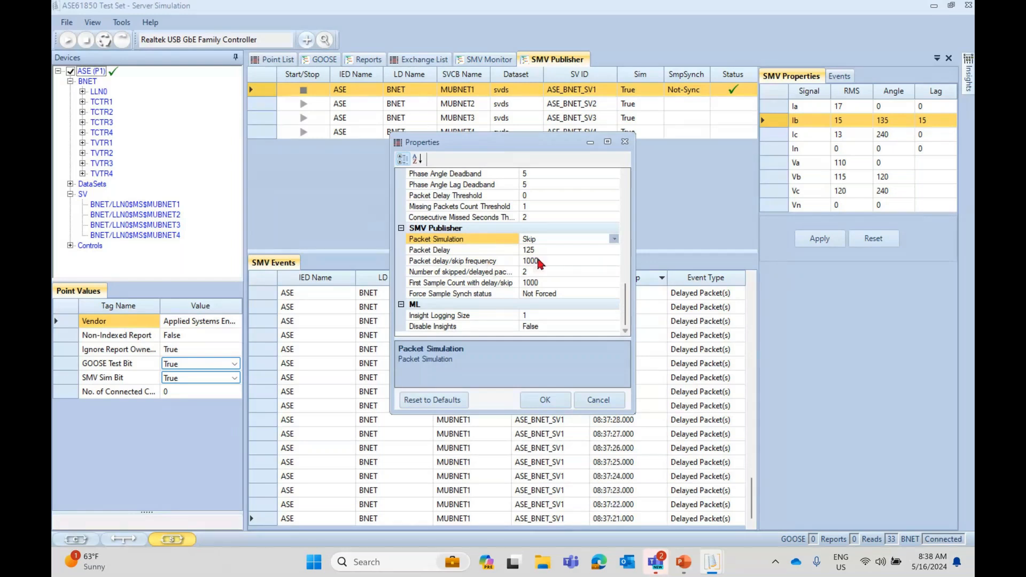
Set the SMV Publisher's packet delay/skip frequency to 1100 and the number of skipped/delayed packets to 4.
{"action": "left_click", "coordinate": [531, 260]}
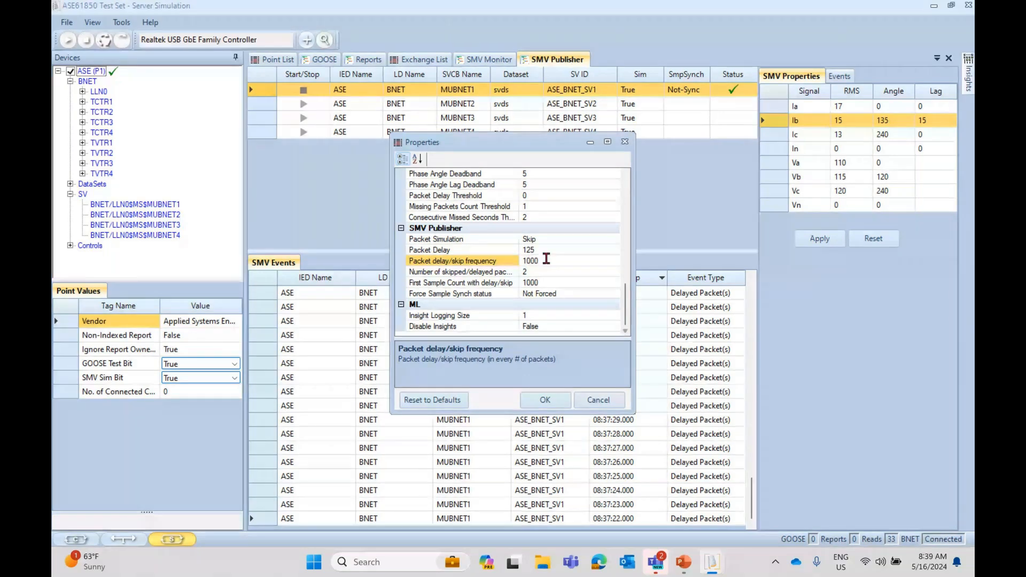
{"action": "key", "text": "BackSpace"}
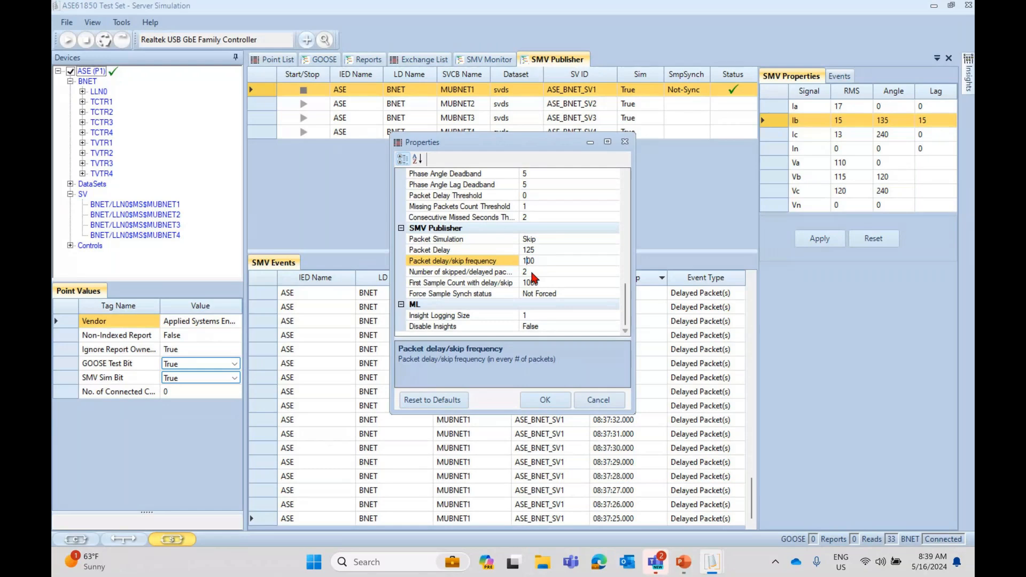
{"action": "type", "text": "1"}
{"action": "left_click", "coordinate": [537, 273]}
{"action": "type", "text": "4"}
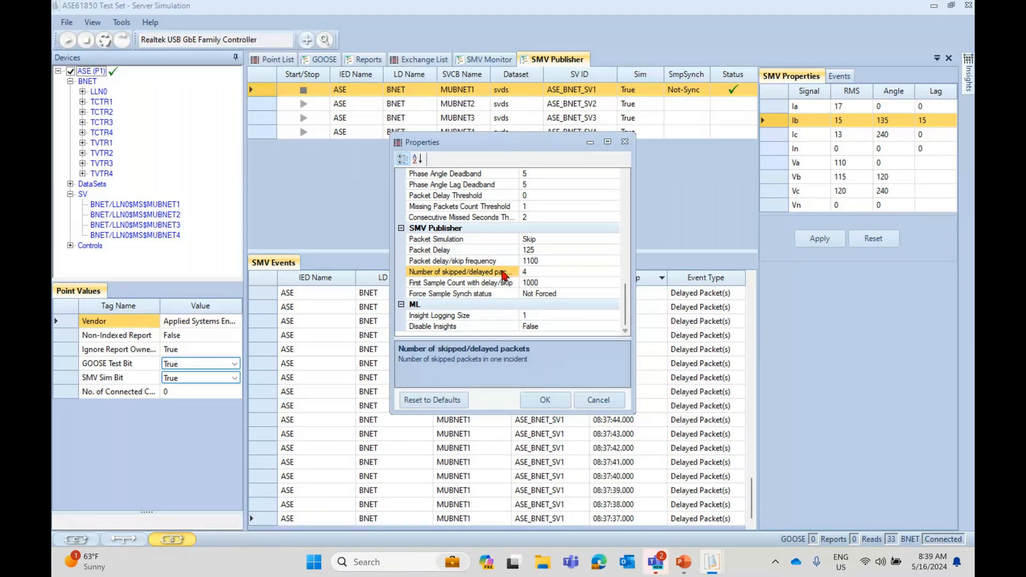
Review the first sample count and the SMV Subscriber's missing packets count threshold, and accept the properties.
{"action": "left_click", "coordinate": [532, 284]}
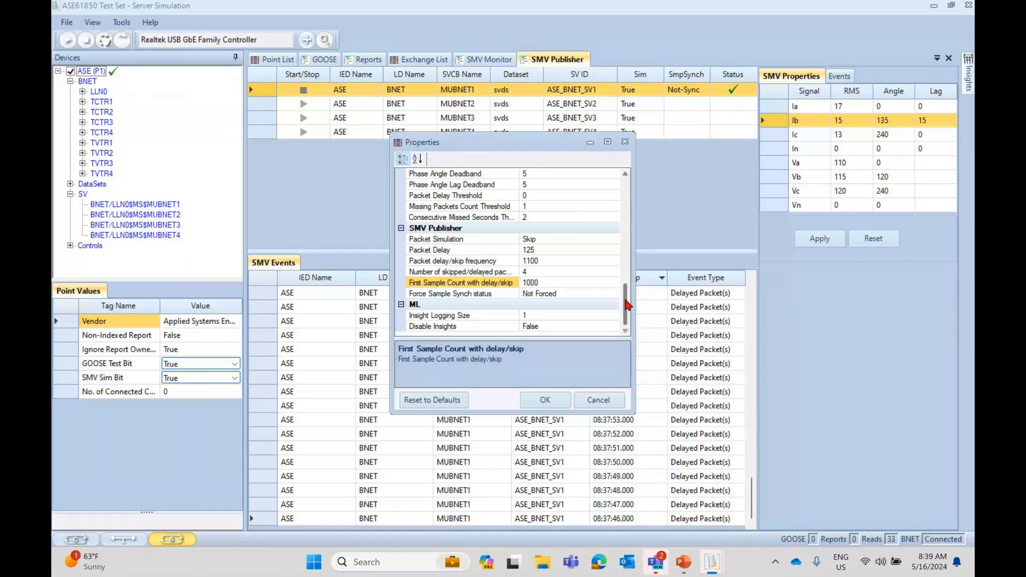
{"action": "scroll", "coordinate": [626, 304], "scroll_direction": "up", "scroll_amount": 1}
{"action": "left_click", "coordinate": [573, 239]}
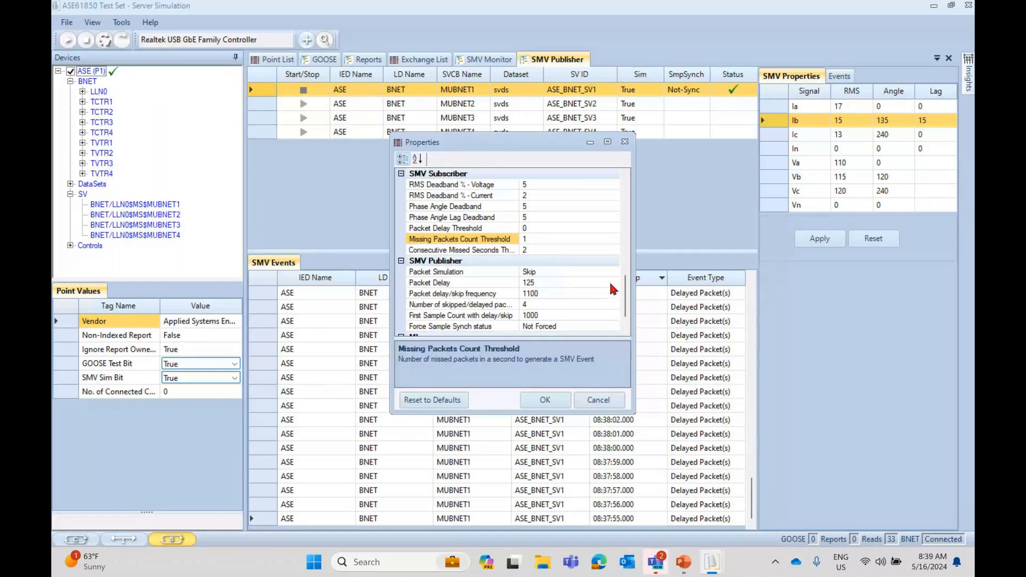
{"action": "left_click", "coordinate": [553, 401]}
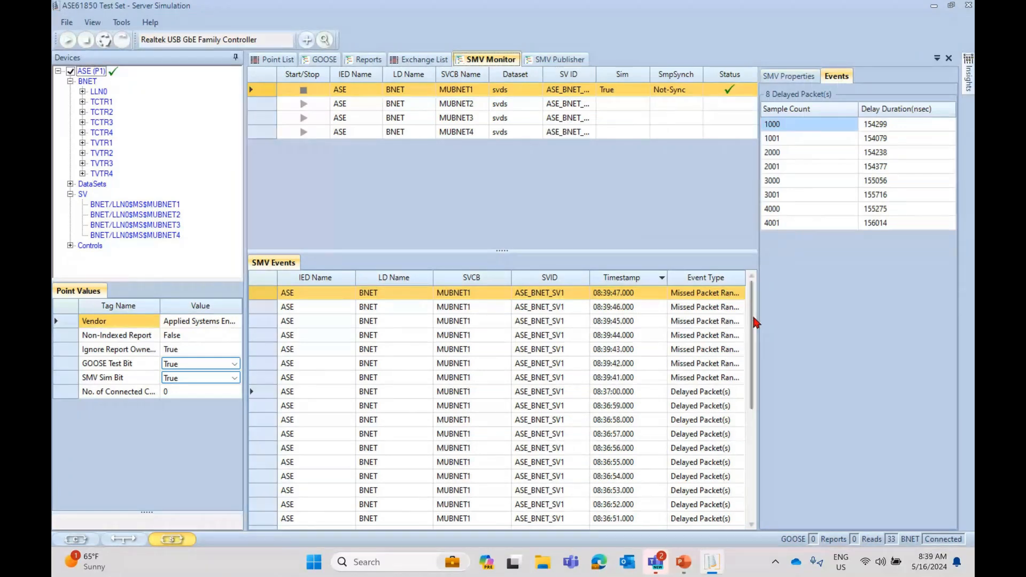
Set the SMV Publisher's packet simulation to Normal and accept the properties.
{"action": "left_click", "coordinate": [122, 22]}
{"action": "left_click", "coordinate": [140, 36]}
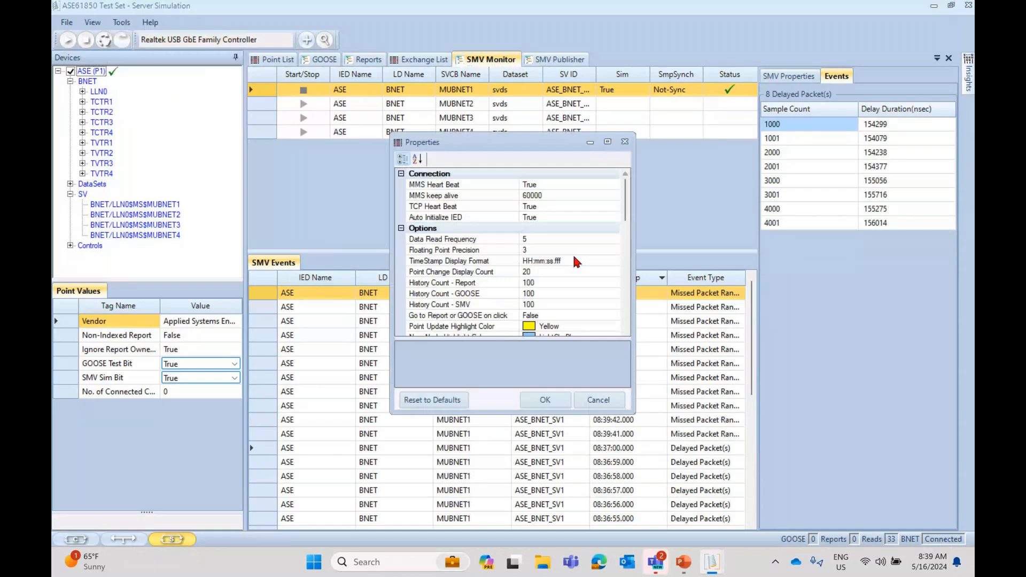
{"action": "left_click_drag", "start_coordinate": [623, 182], "coordinate": [627, 300]}
{"action": "left_click", "coordinate": [569, 239]}
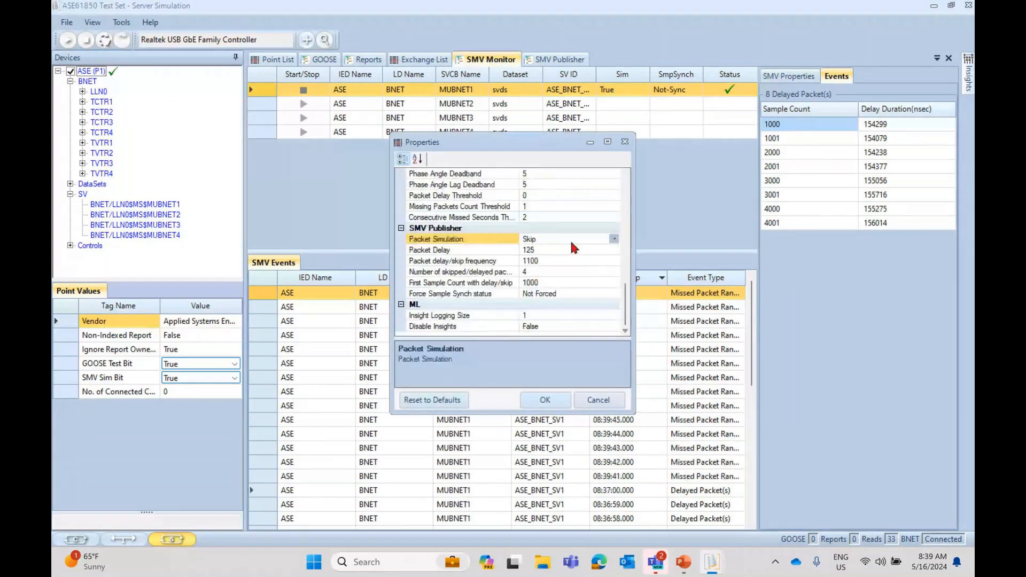
{"action": "left_click", "coordinate": [614, 238]}
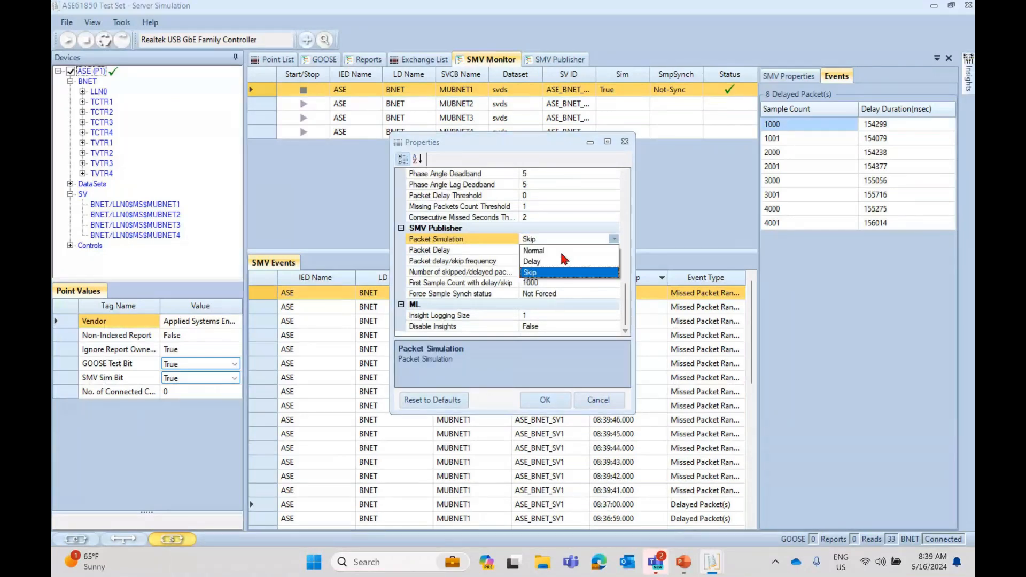
{"action": "left_click", "coordinate": [560, 253]}
{"action": "left_click", "coordinate": [545, 399]}
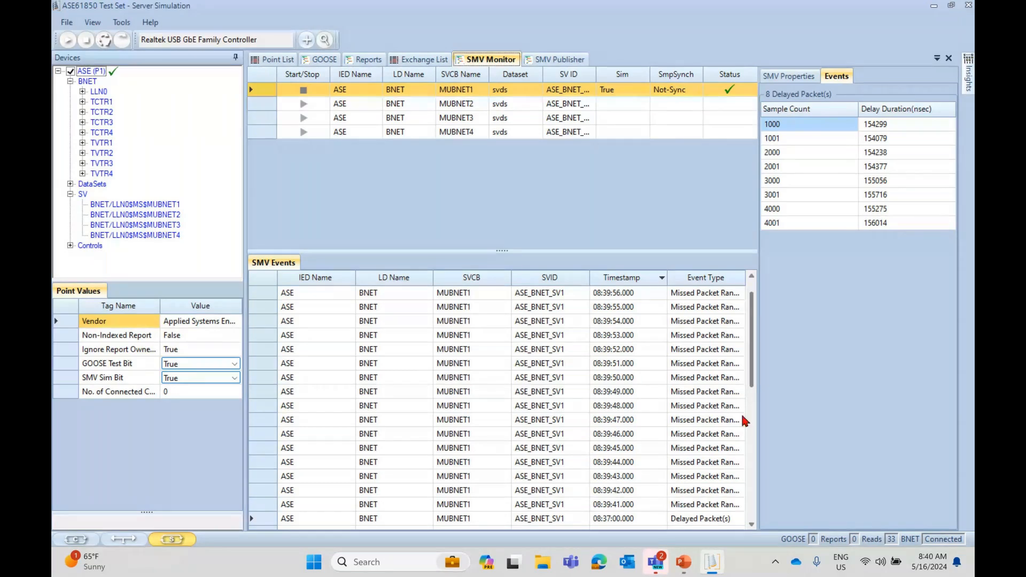
Compare the latest missed packet range event's sample counts with the SMV Publisher's skipped packet number and skip frequency settings.
{"action": "left_click", "coordinate": [708, 295]}
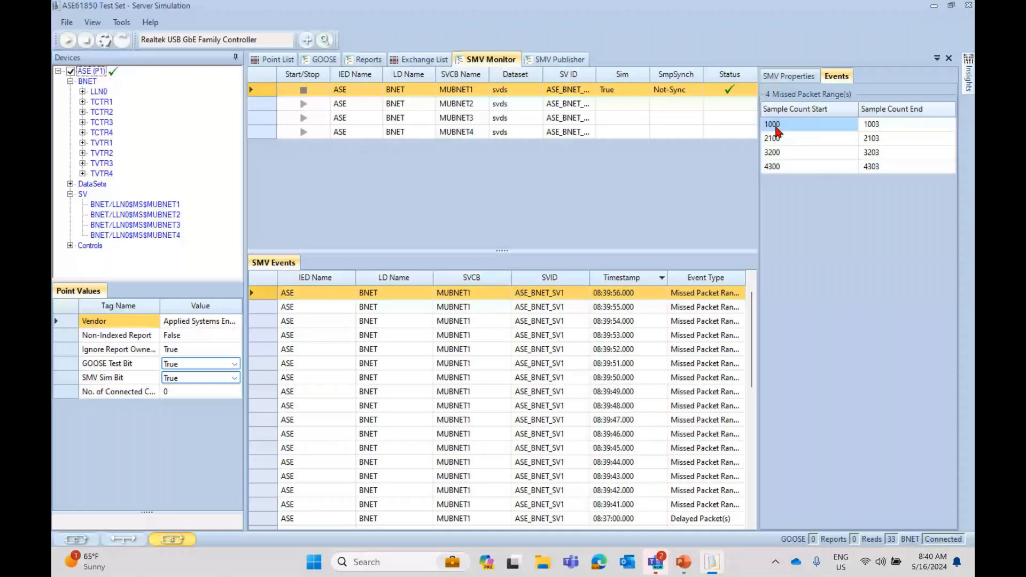
{"action": "left_click", "coordinate": [121, 25]}
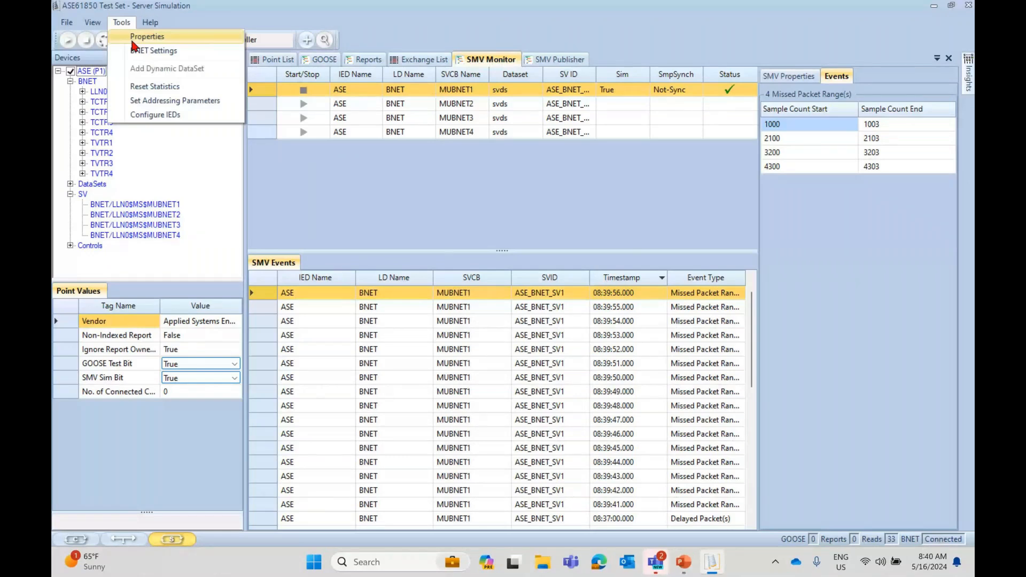
{"action": "left_click", "coordinate": [134, 42]}
{"action": "left_click", "coordinate": [545, 272]}
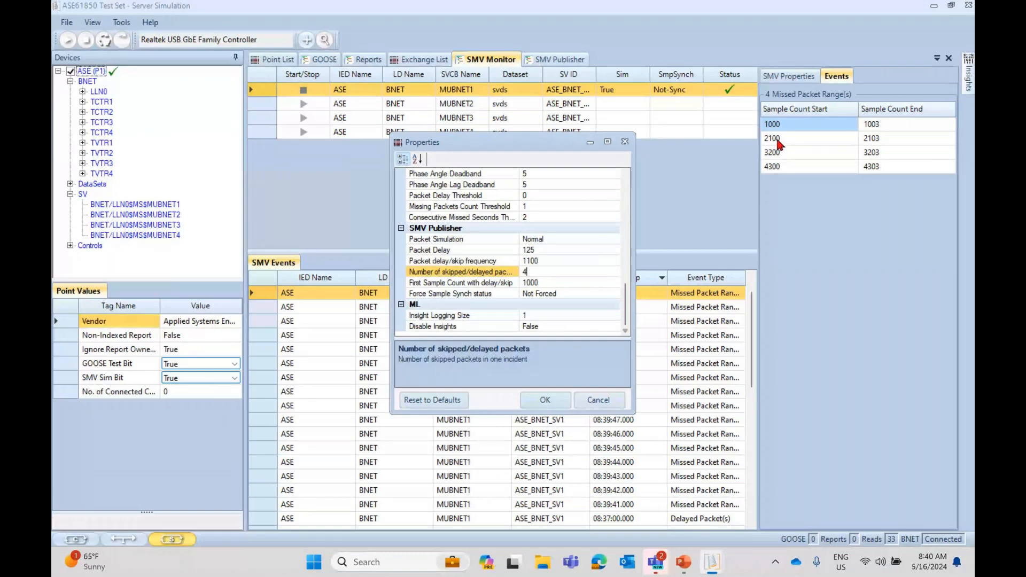
{"action": "left_click", "coordinate": [534, 261]}
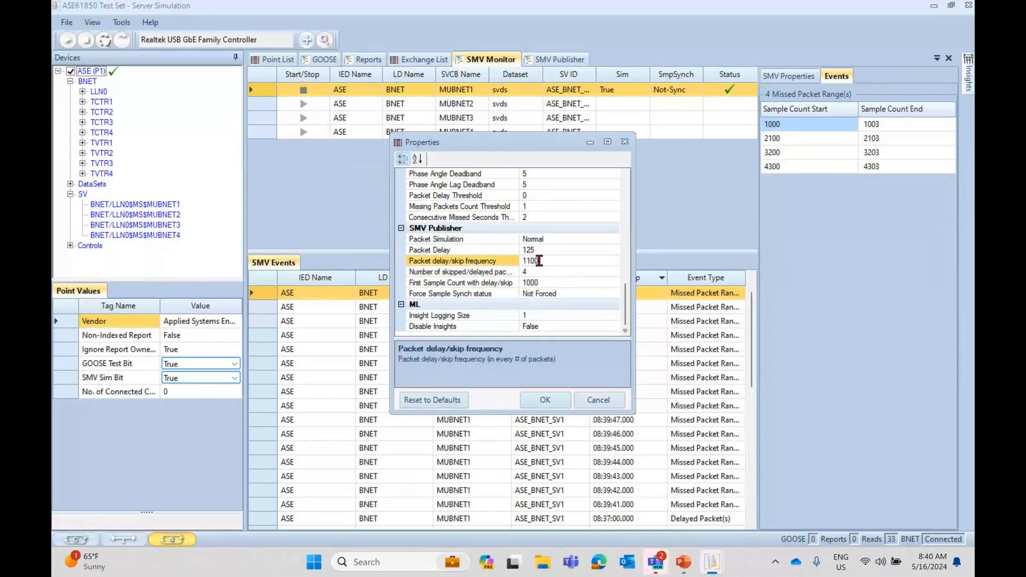
{"action": "left_click_drag", "start_coordinate": [541, 262], "coordinate": [525, 262]}
{"action": "left_click", "coordinate": [624, 142]}
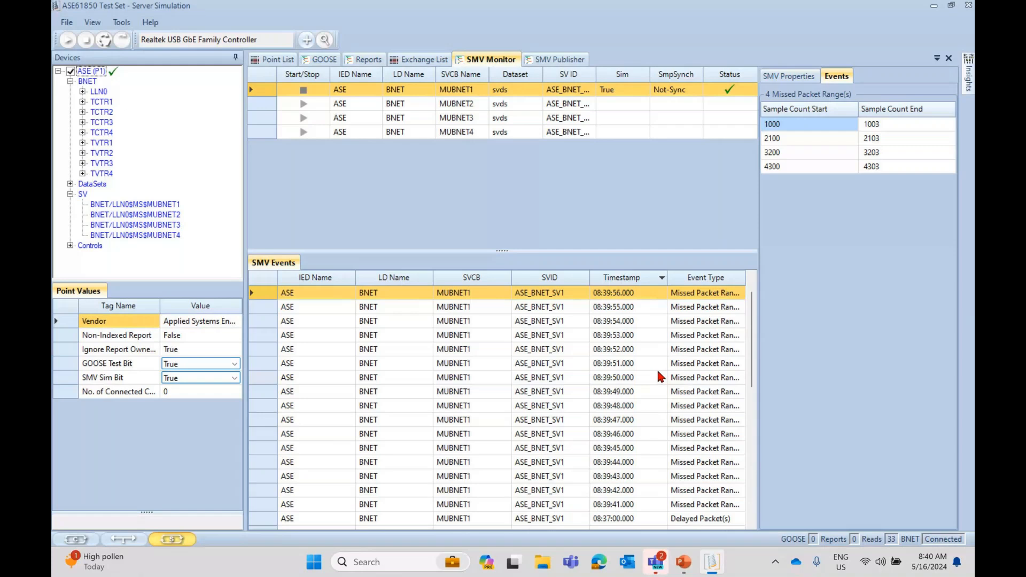
Clear all SMV event history and start publishing the MUBNET2, MUBNET3 and MUBNET4 streams.
{"action": "right_click", "coordinate": [657, 396]}
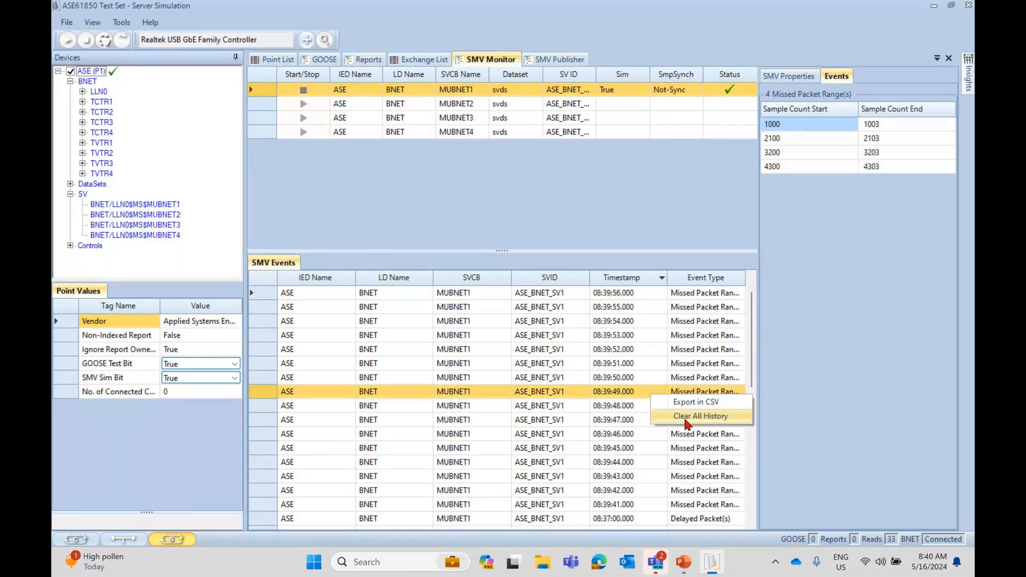
{"action": "left_click", "coordinate": [668, 484]}
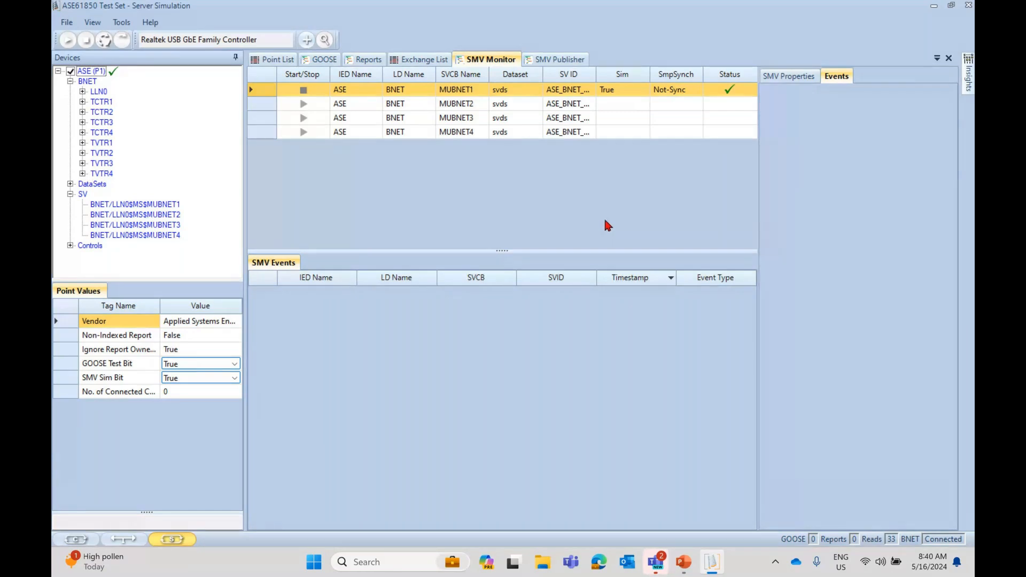
{"action": "left_click", "coordinate": [567, 63]}
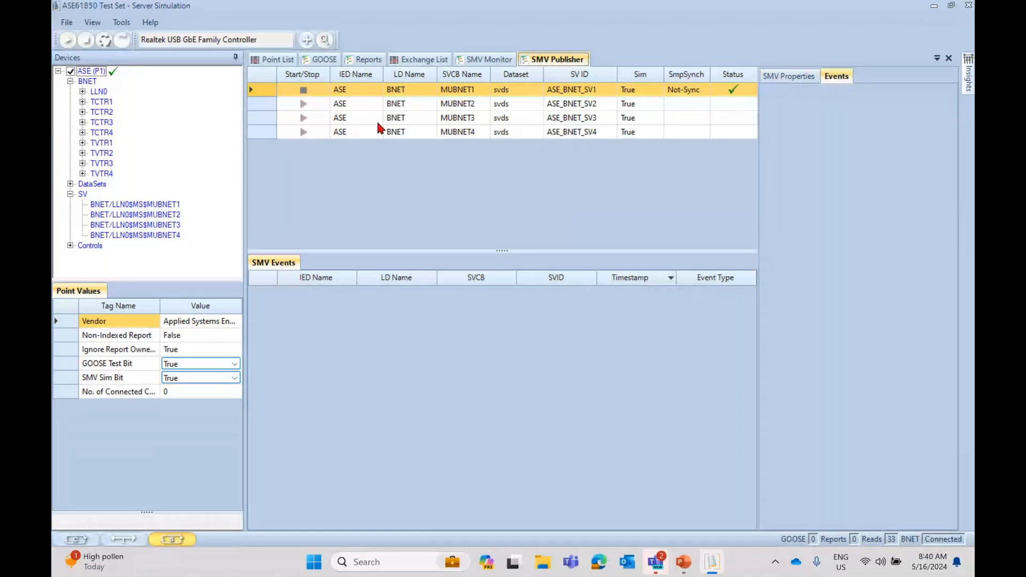
{"action": "left_click", "coordinate": [304, 105]}
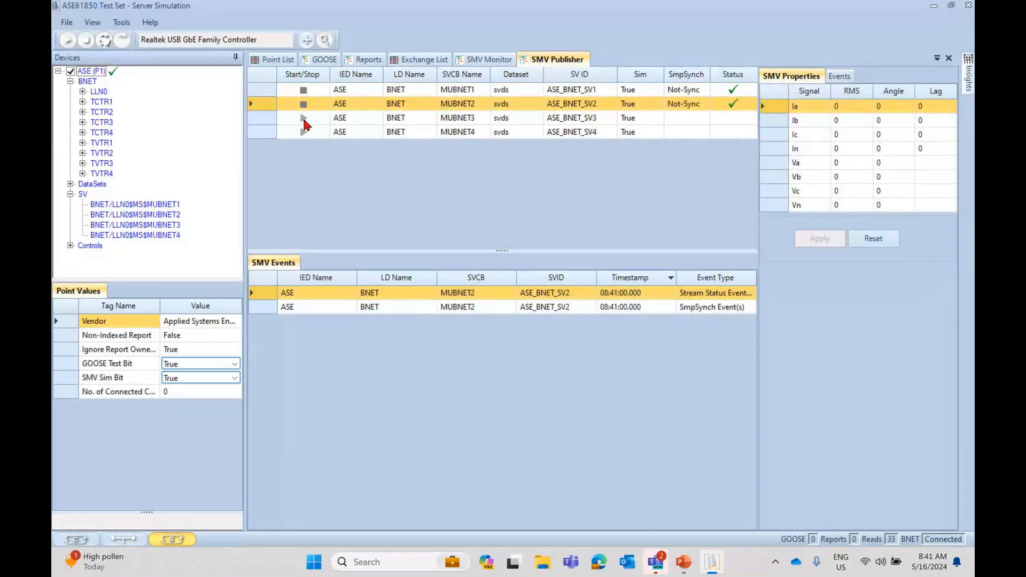
{"action": "left_click", "coordinate": [304, 119]}
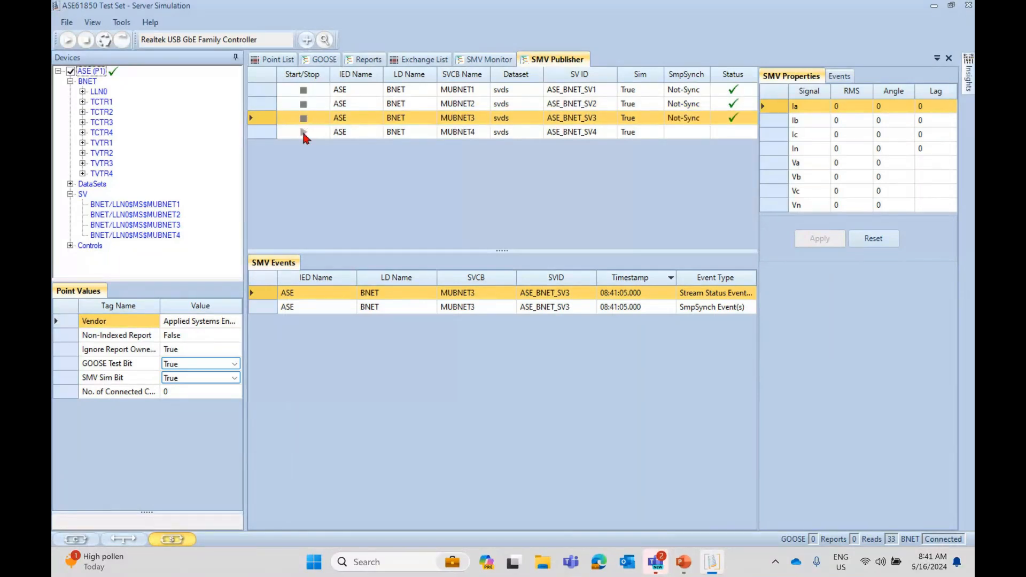
{"action": "left_click", "coordinate": [303, 131]}
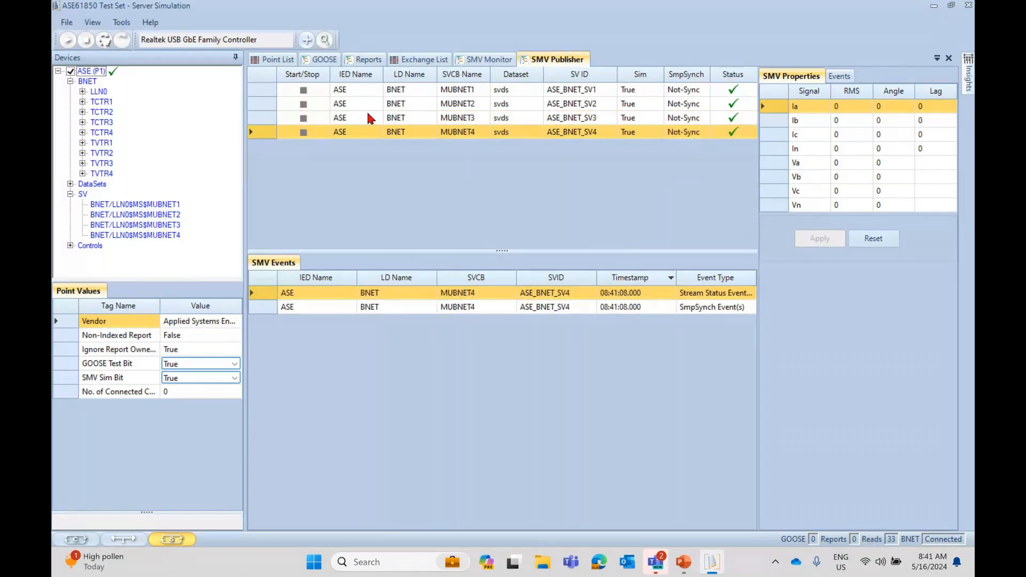
Look through the published signal values and SMV events of the MUBNET1 to MUBNET4 streams.
{"action": "left_click", "coordinate": [392, 89]}
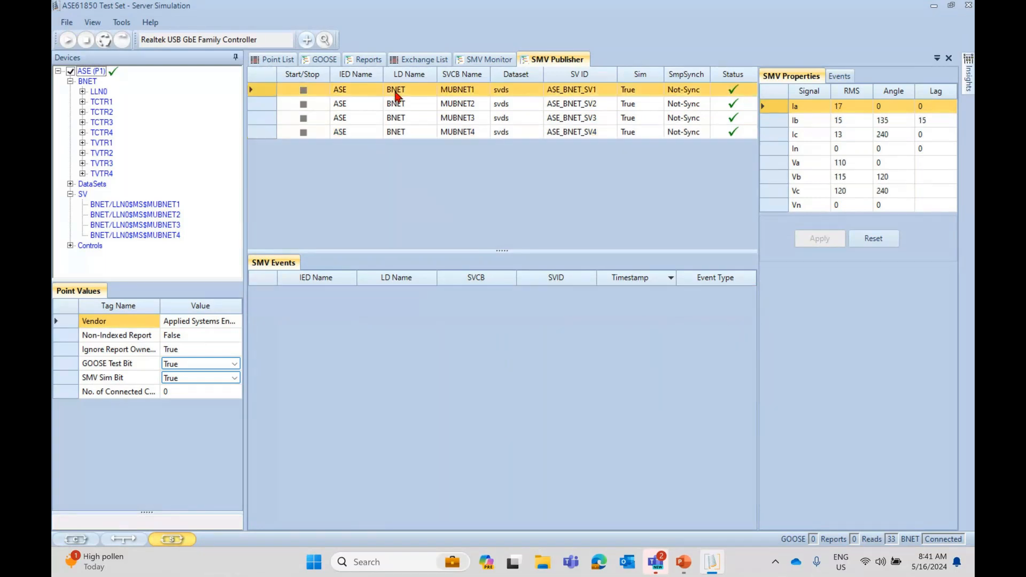
{"action": "left_click", "coordinate": [415, 104]}
{"action": "left_click", "coordinate": [417, 118]}
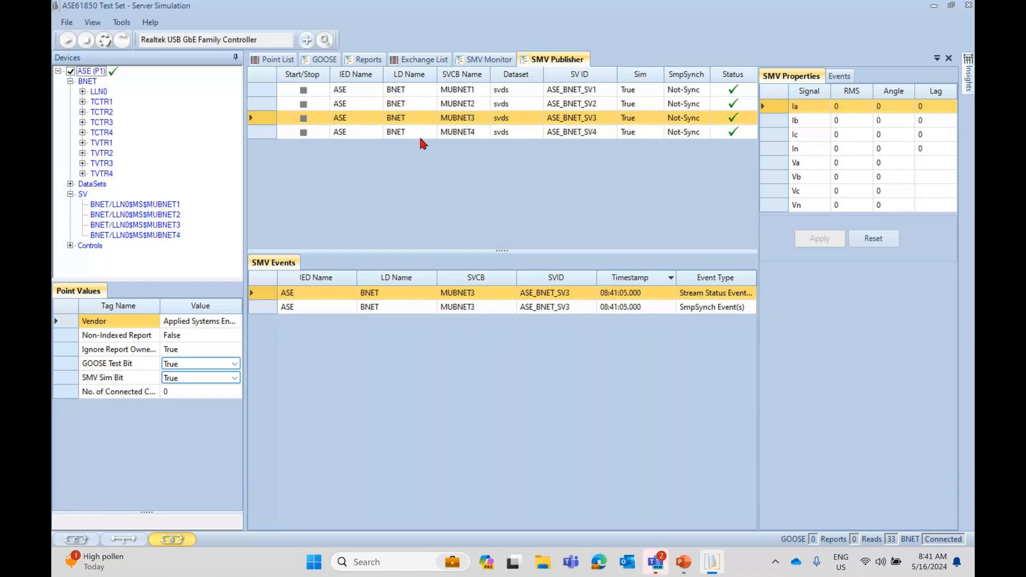
{"action": "left_click", "coordinate": [420, 132]}
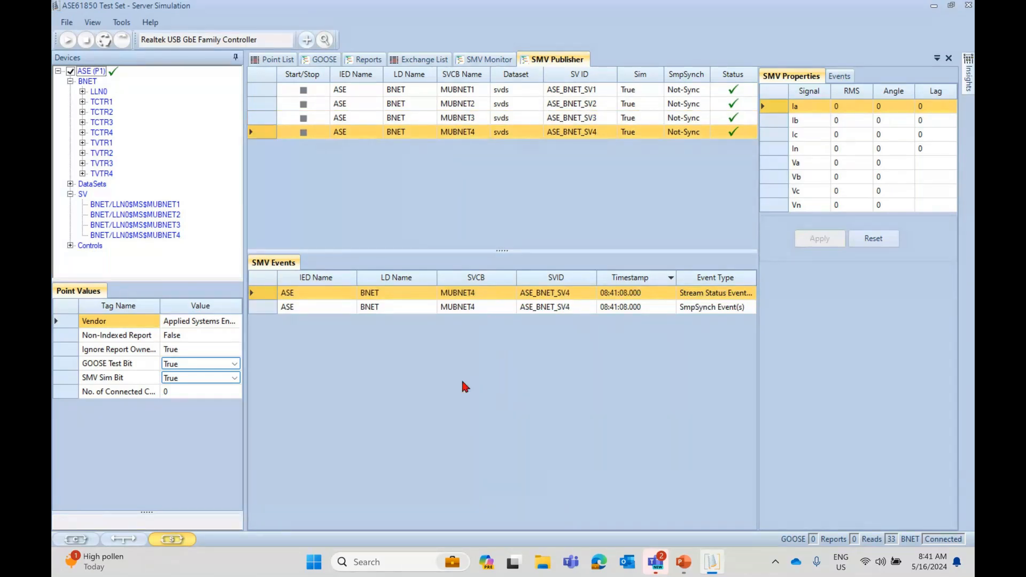
Start monitoring the MUBNET2 stream, and set its published Ia RMS to 21 and apply it.
{"action": "left_click", "coordinate": [480, 60]}
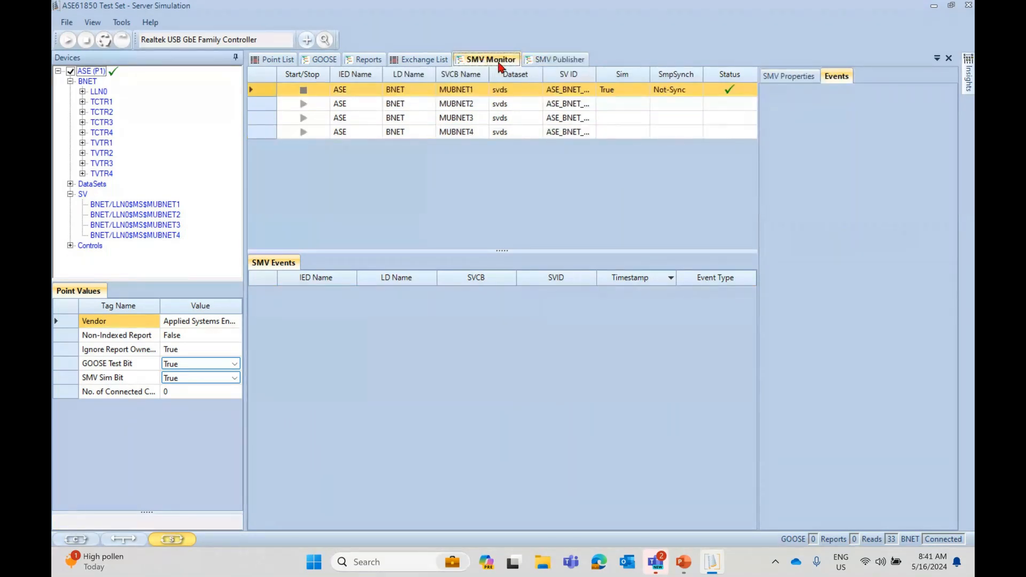
{"action": "left_click", "coordinate": [303, 105]}
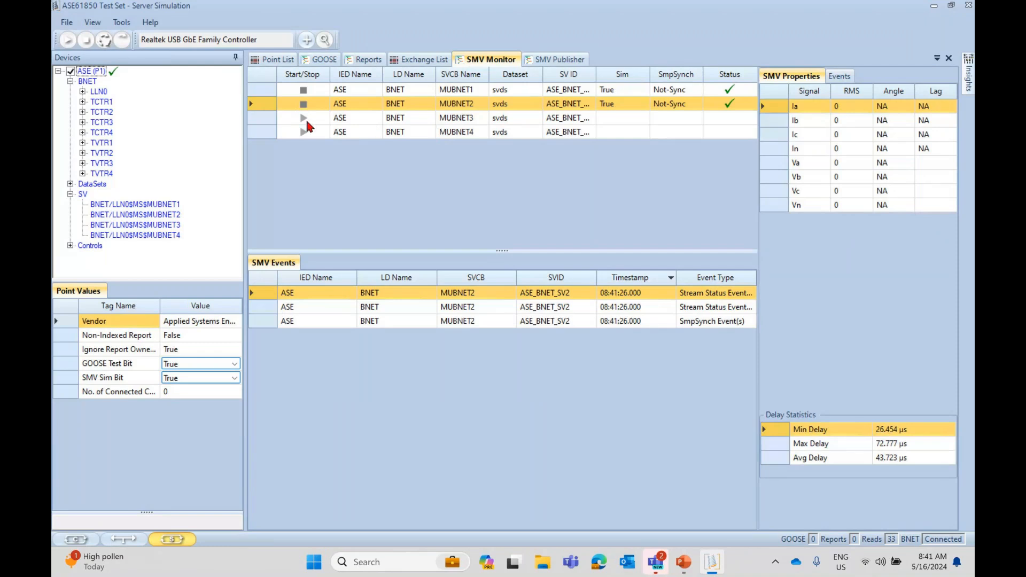
{"action": "left_click", "coordinate": [525, 60]}
{"action": "left_click", "coordinate": [460, 105]}
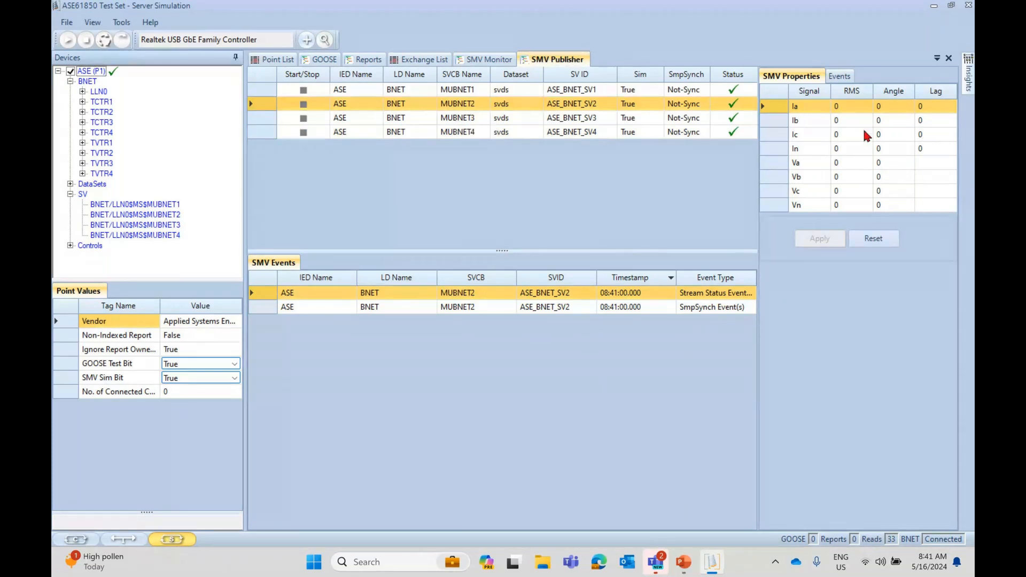
{"action": "left_click", "coordinate": [843, 110]}
{"action": "type", "text": "2"}
{"action": "type", "text": "0"}
{"action": "left_click", "coordinate": [845, 118]}
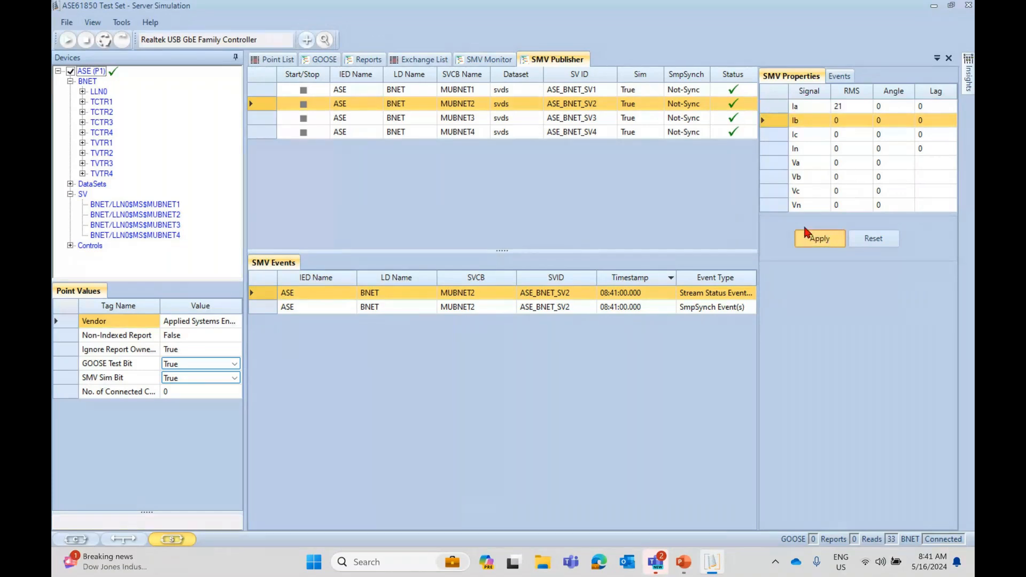
Check the MUBNET2 values in the SMV Monitor and start monitoring the MUBNET3 stream.
{"action": "left_click", "coordinate": [490, 59]}
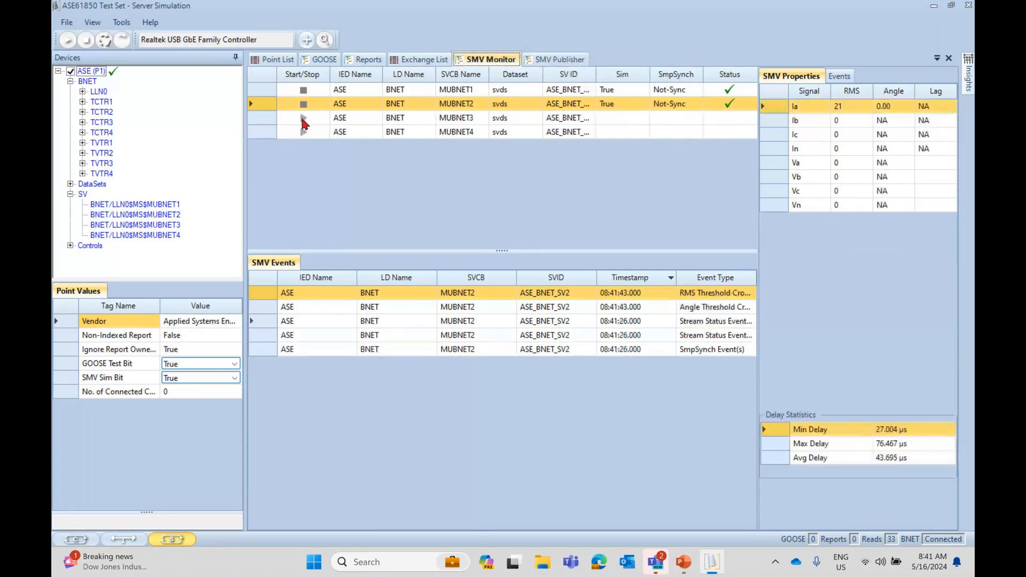
{"action": "left_click", "coordinate": [303, 117]}
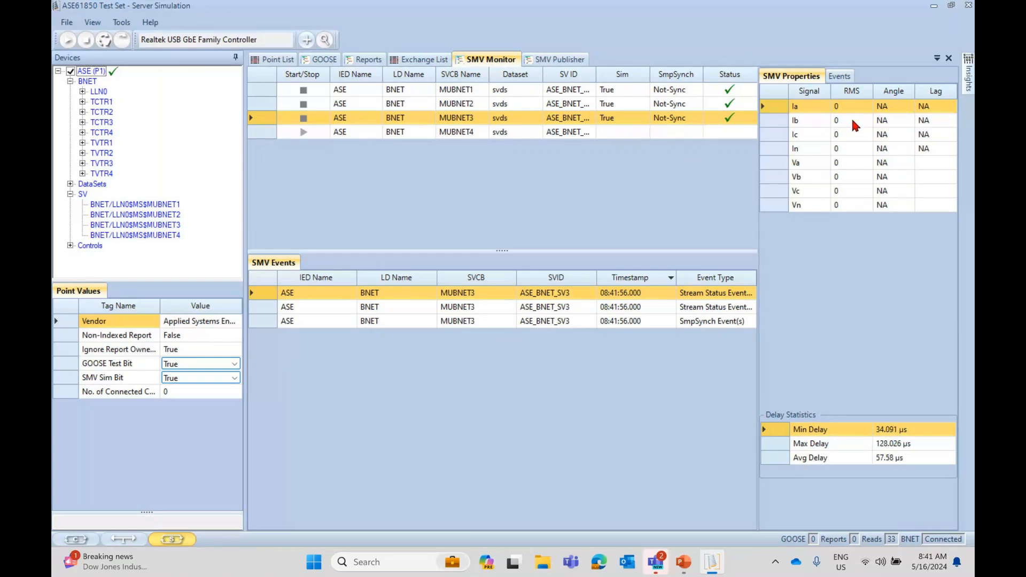
Set the Ib RMS of the published MUBNET3 stream to 25 and apply it.
{"action": "left_click", "coordinate": [534, 60]}
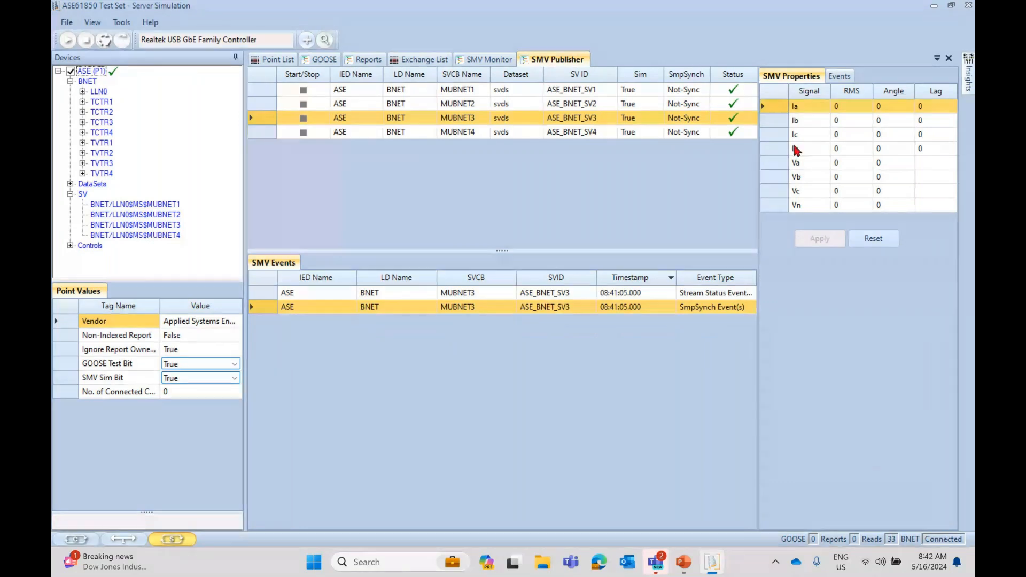
{"action": "left_click", "coordinate": [840, 123]}
{"action": "type", "text": "25"}
{"action": "key", "text": "Return"}
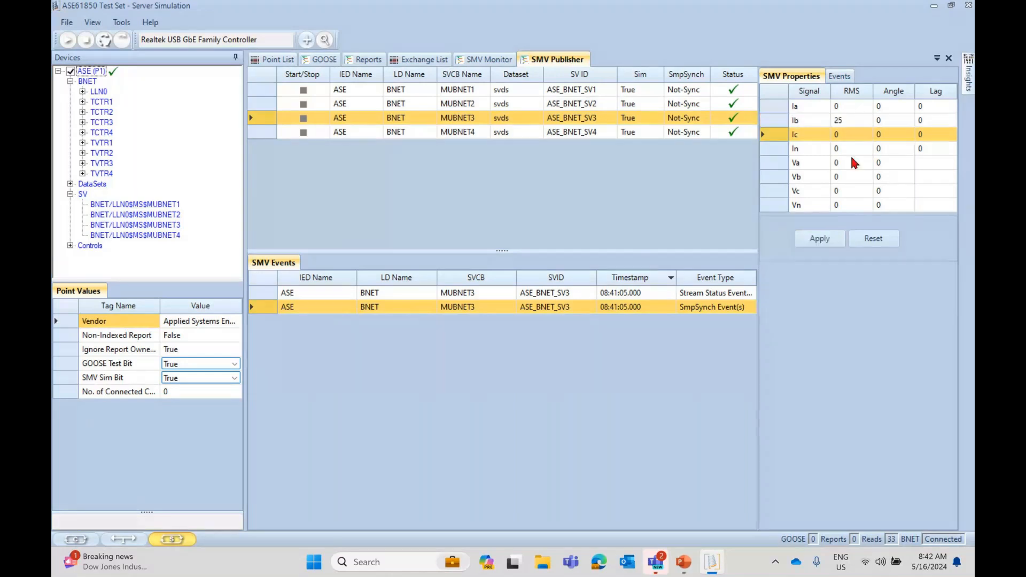
{"action": "left_click", "coordinate": [825, 241]}
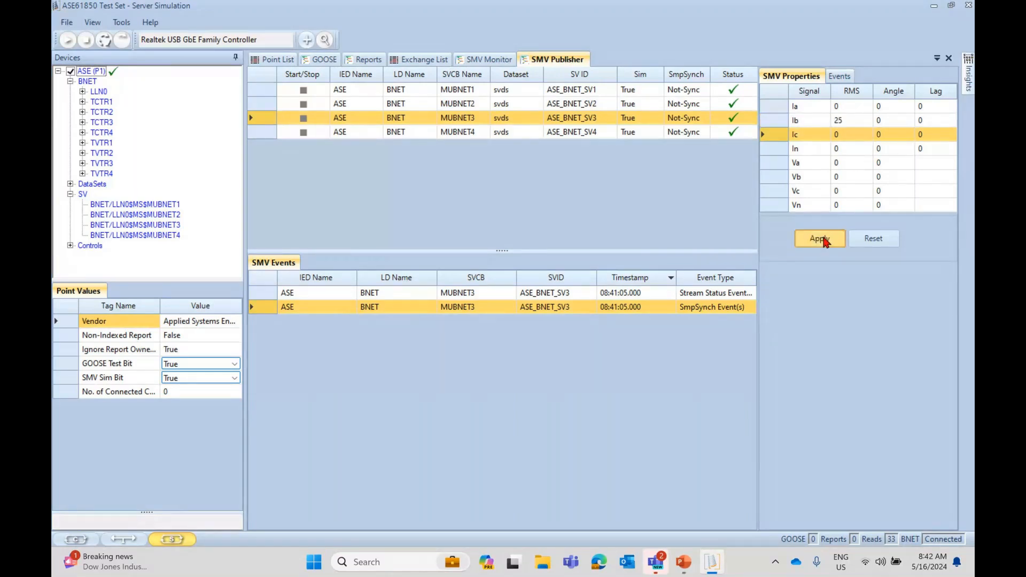
Check the MUBNET3 values in the SMV Monitor and start monitoring the MUBNET4 stream.
{"action": "left_click", "coordinate": [481, 62]}
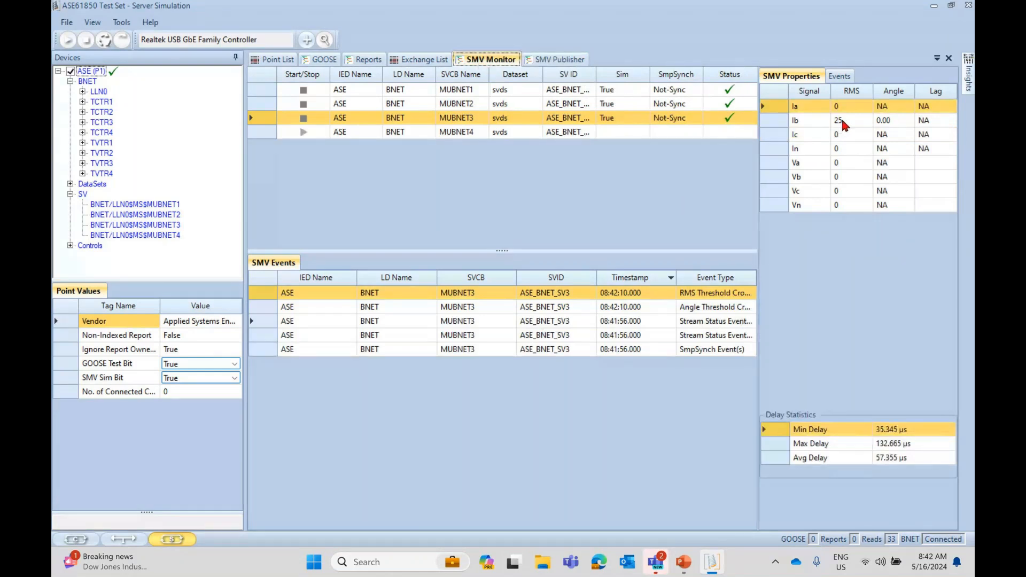
{"action": "left_click", "coordinate": [561, 62]}
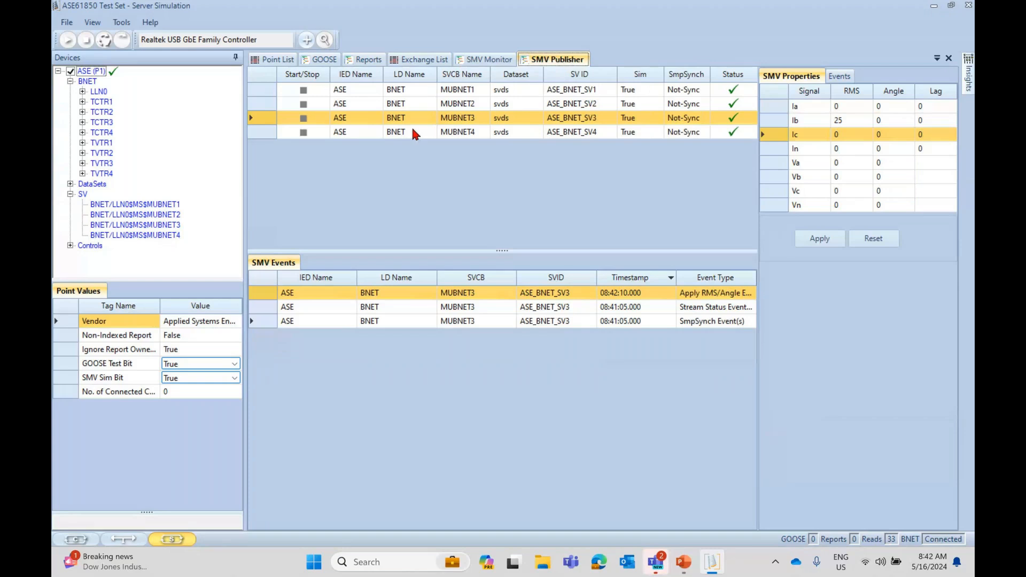
{"action": "left_click", "coordinate": [487, 59]}
{"action": "left_click", "coordinate": [303, 132]}
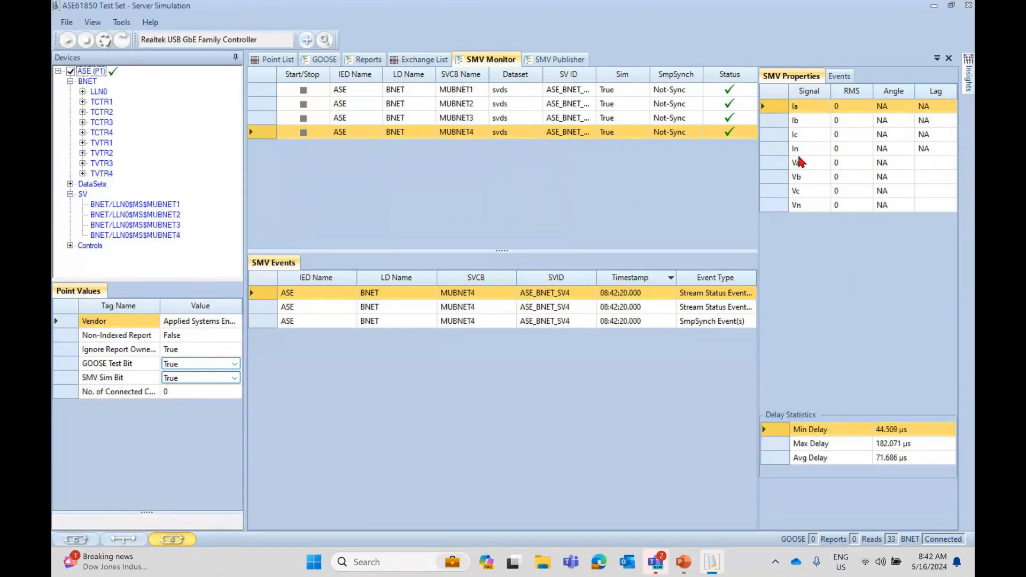
Set the Va RMS of the published MUBNET4 stream to 120, apply it, and check the stream in the SMV Monitor.
{"action": "left_click", "coordinate": [555, 58]}
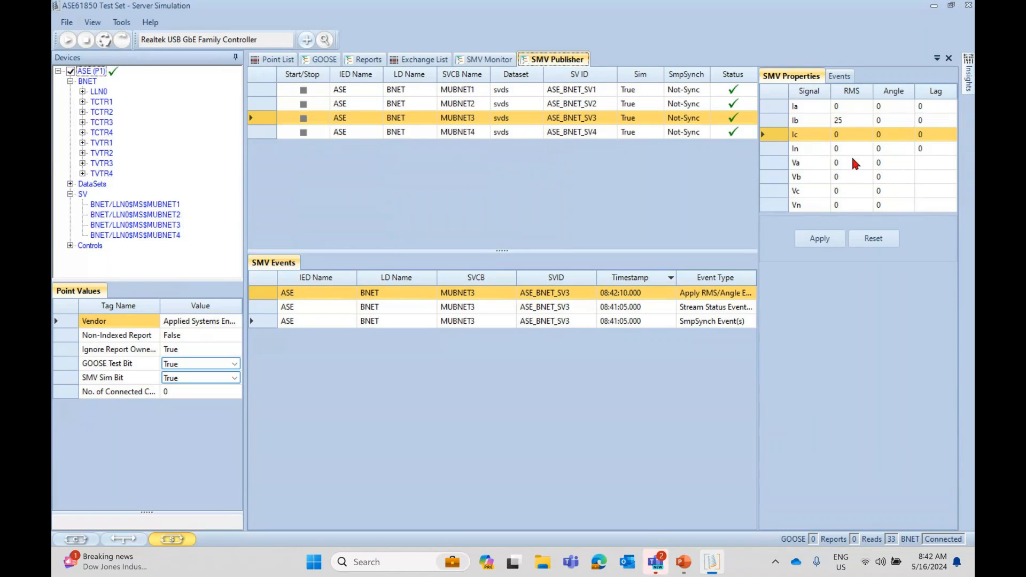
{"action": "left_click", "coordinate": [506, 133]}
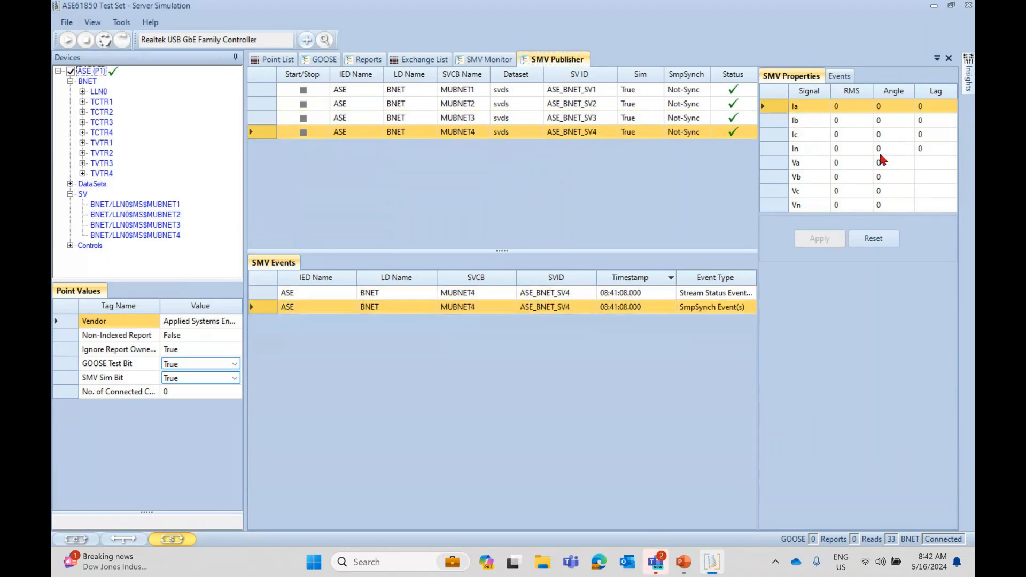
{"action": "left_click", "coordinate": [844, 166]}
{"action": "left_click", "coordinate": [846, 168]}
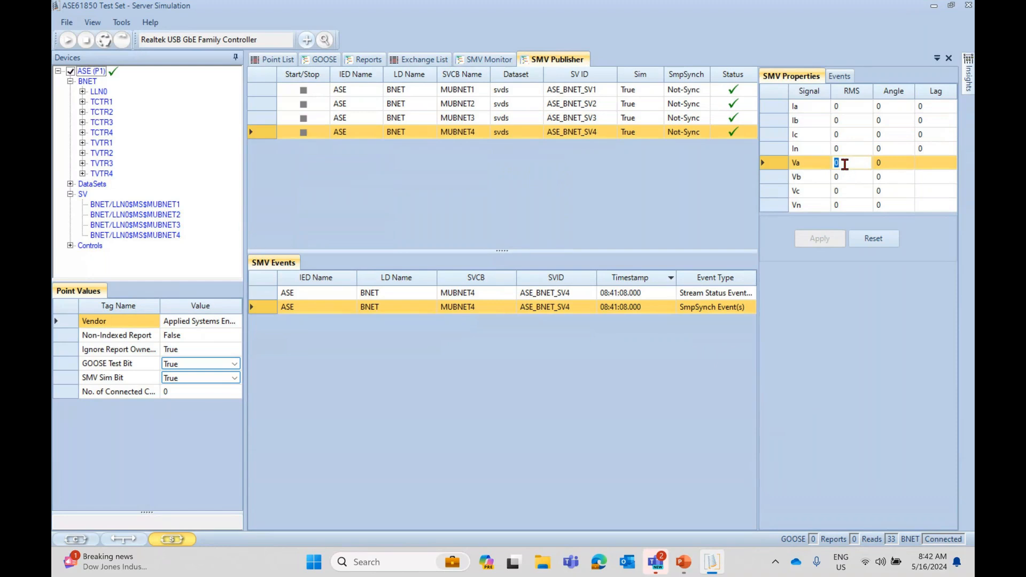
{"action": "type", "text": "120"}
{"action": "left_click", "coordinate": [842, 177]}
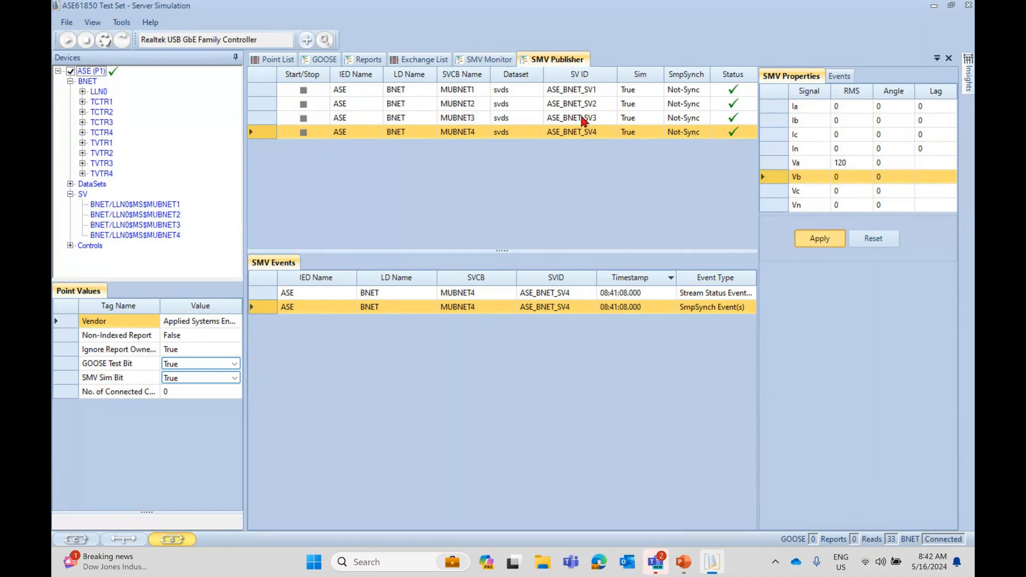
{"action": "left_click", "coordinate": [482, 60]}
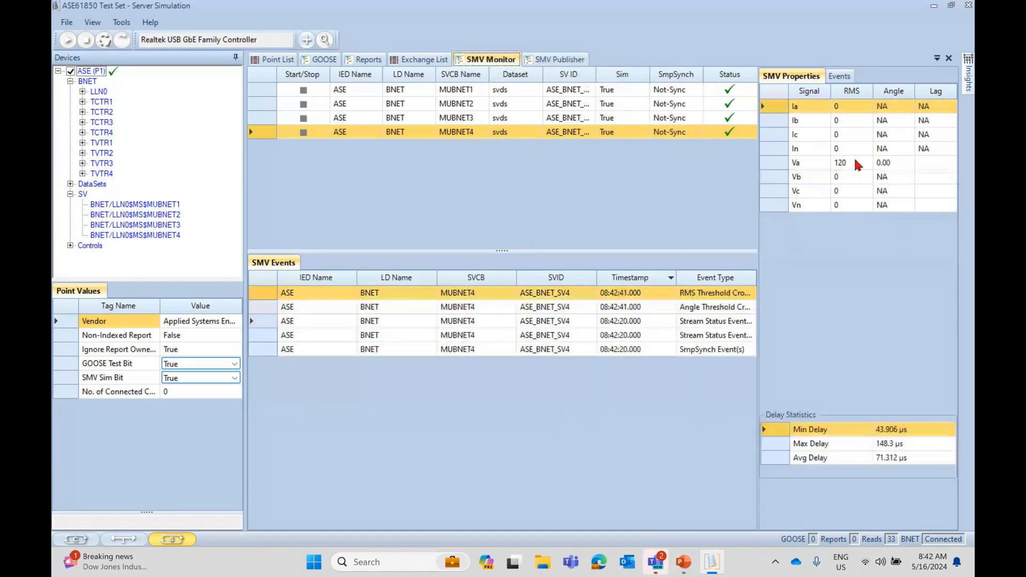
Look through the Point List, GOOSE, Reports, Exchange List, SMV Monitor and SMV Publisher views.
{"action": "left_click", "coordinate": [568, 62]}
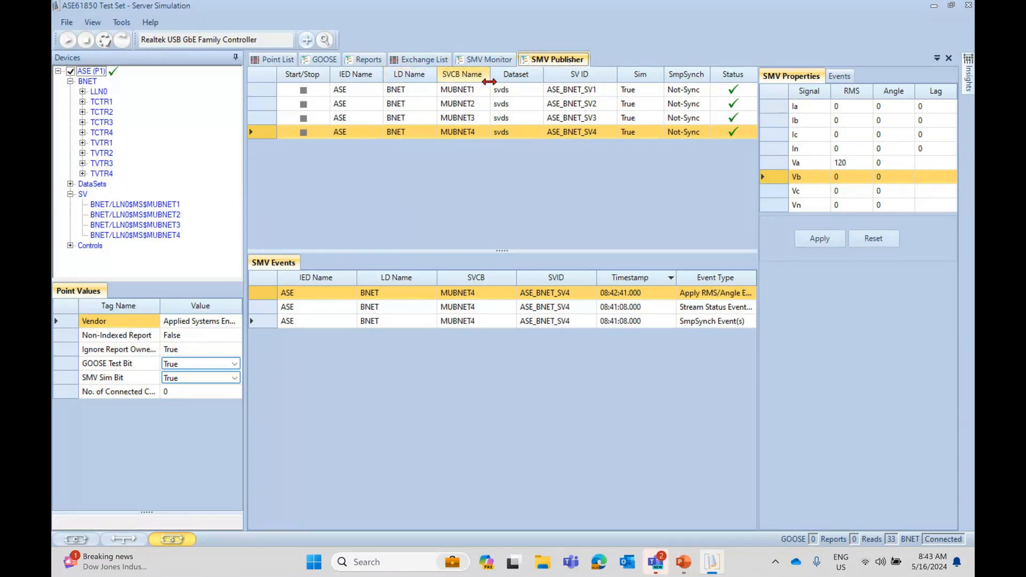
{"action": "left_click", "coordinate": [276, 59]}
{"action": "left_click", "coordinate": [321, 60]}
{"action": "left_click", "coordinate": [366, 59]}
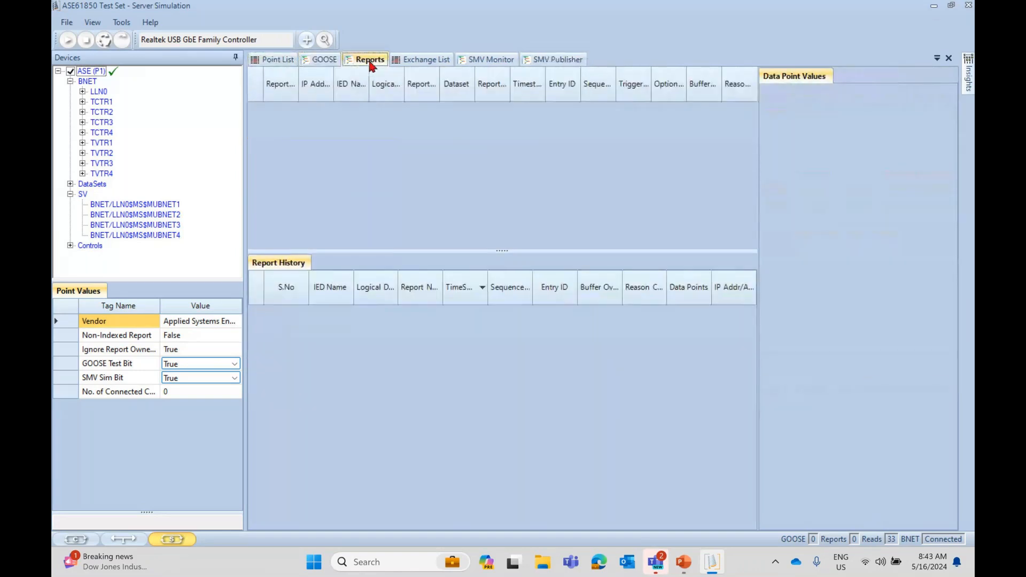
{"action": "left_click", "coordinate": [425, 59]}
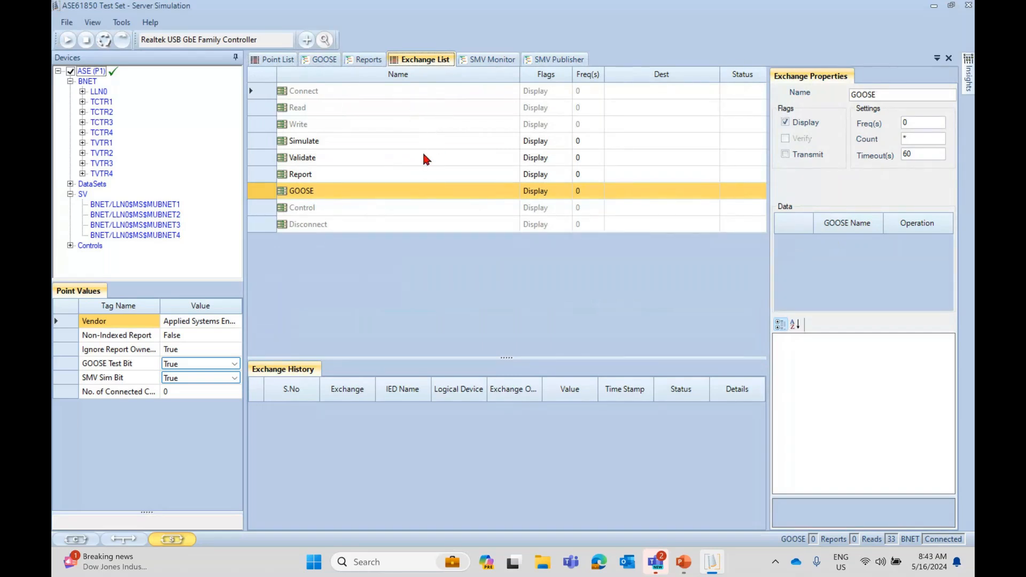
{"action": "left_click", "coordinate": [492, 60]}
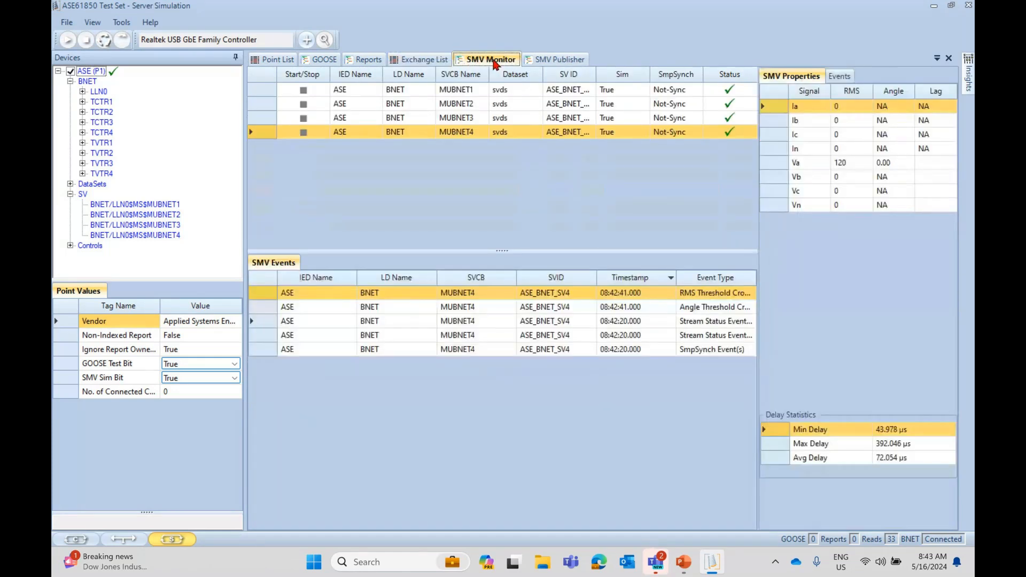
{"action": "left_click", "coordinate": [537, 59]}
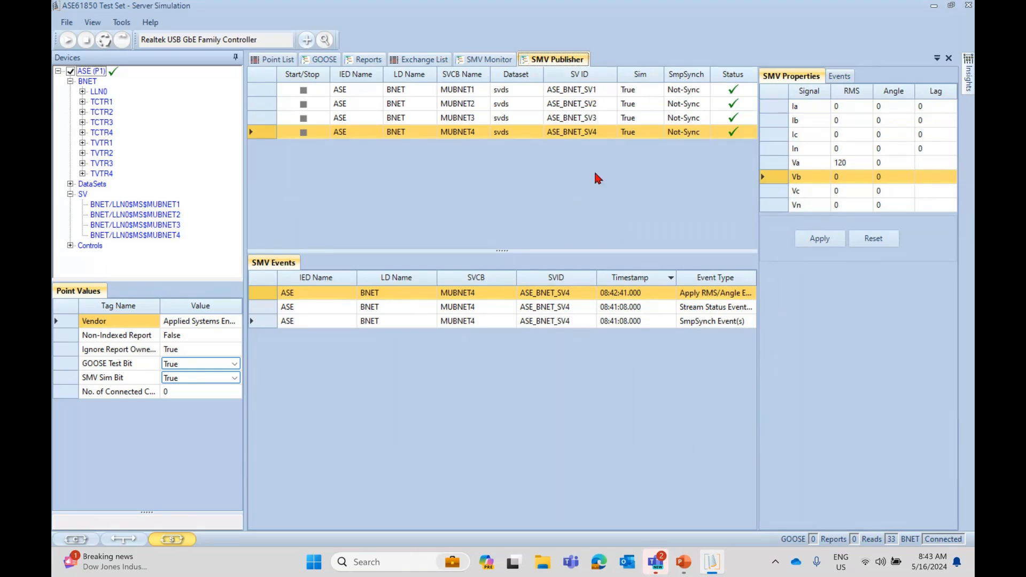
{"action": "left_click", "coordinate": [491, 60]}
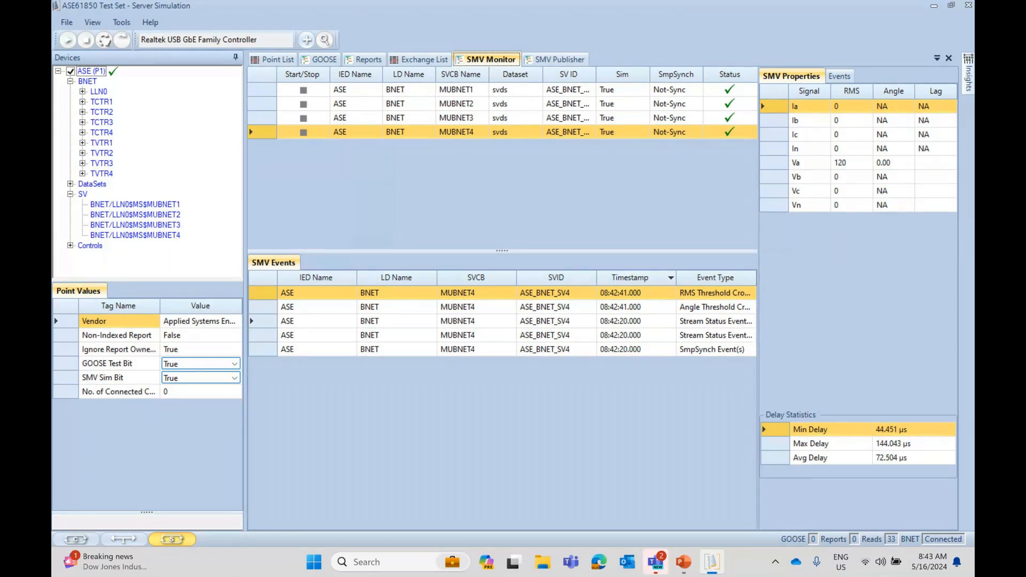
{"action": "left_click", "coordinate": [625, 212]}
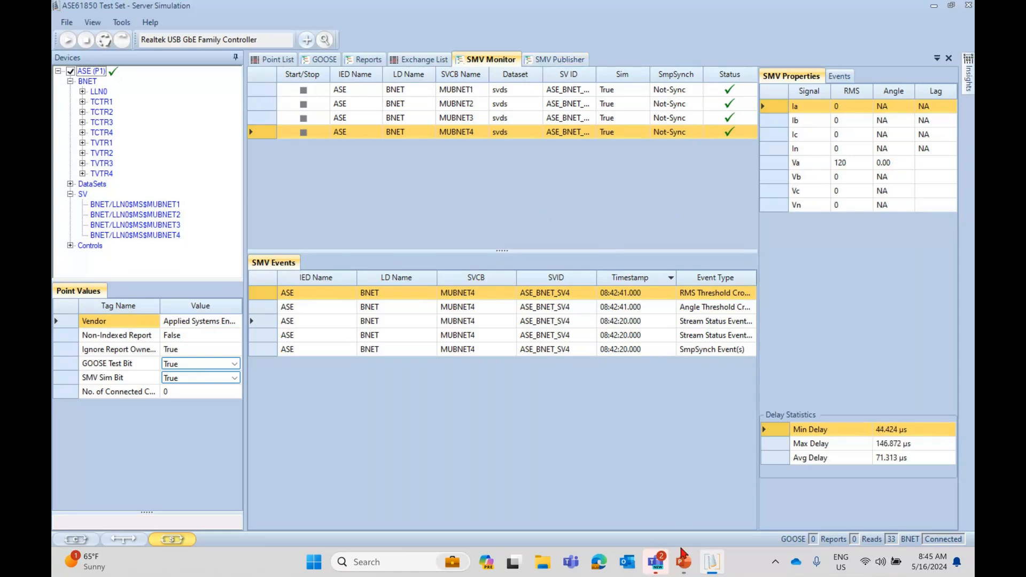
Switch to the PowerPoint slide show and advance to the next slide.
{"action": "mouse_move", "coordinate": [684, 560]}
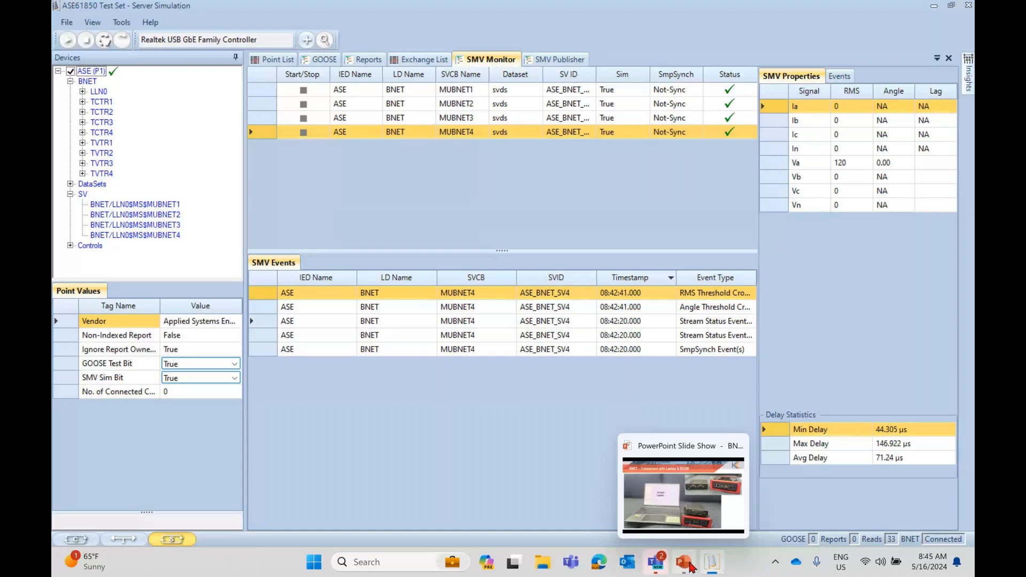
{"action": "left_click", "coordinate": [700, 522]}
{"action": "left_click", "coordinate": [852, 411]}
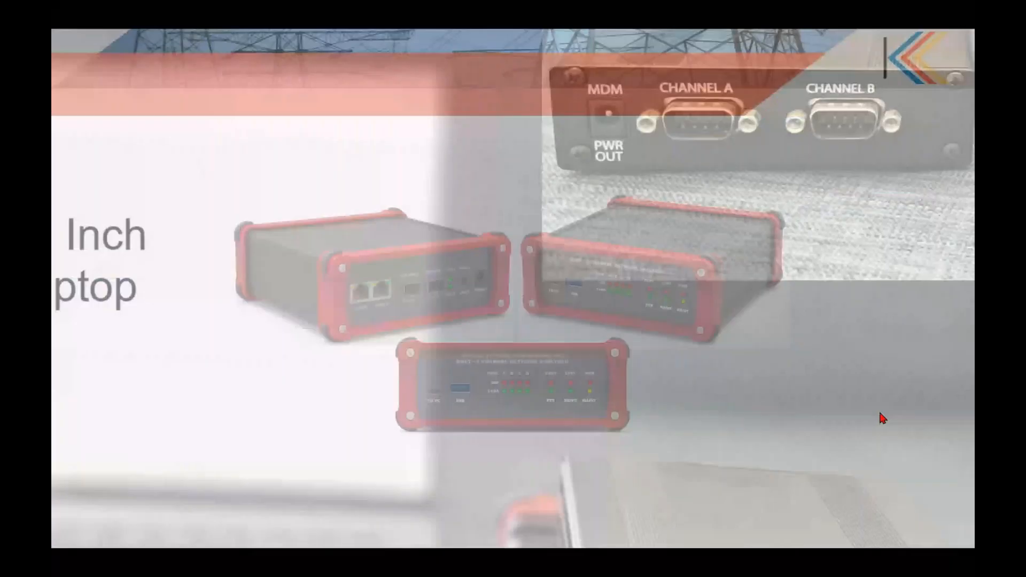